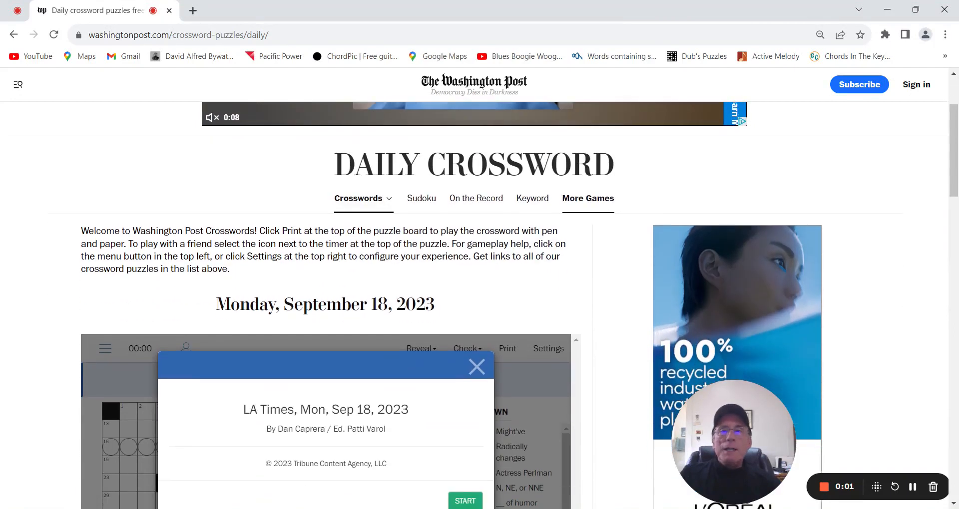
pyautogui.scroll(-1, 539, 262)
pyautogui.scroll(-1, 539, 262)
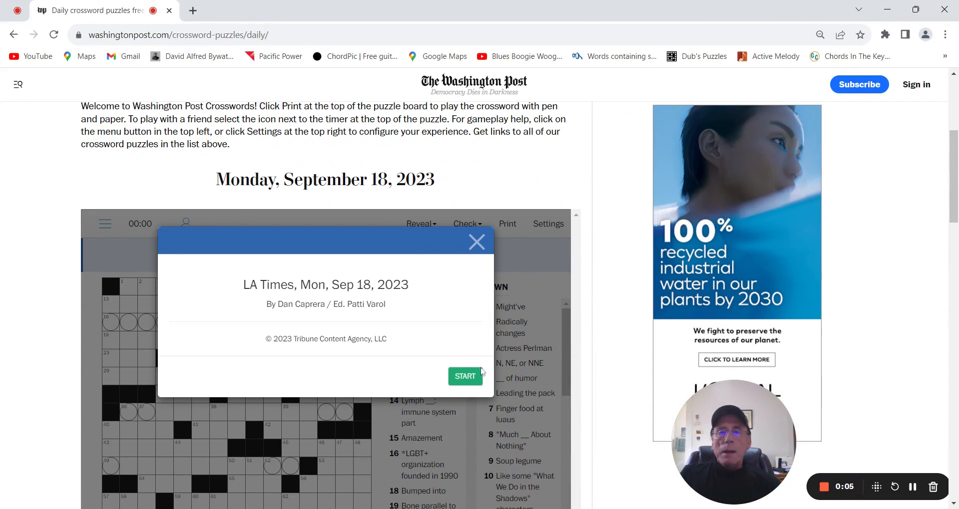
pyautogui.scroll(-1, 619, 223)
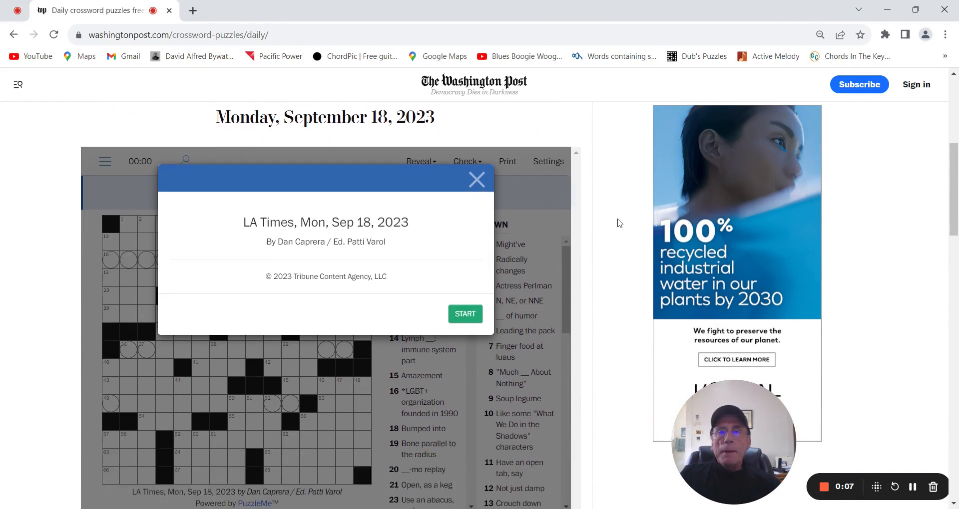
pyautogui.scroll(-1, 619, 224)
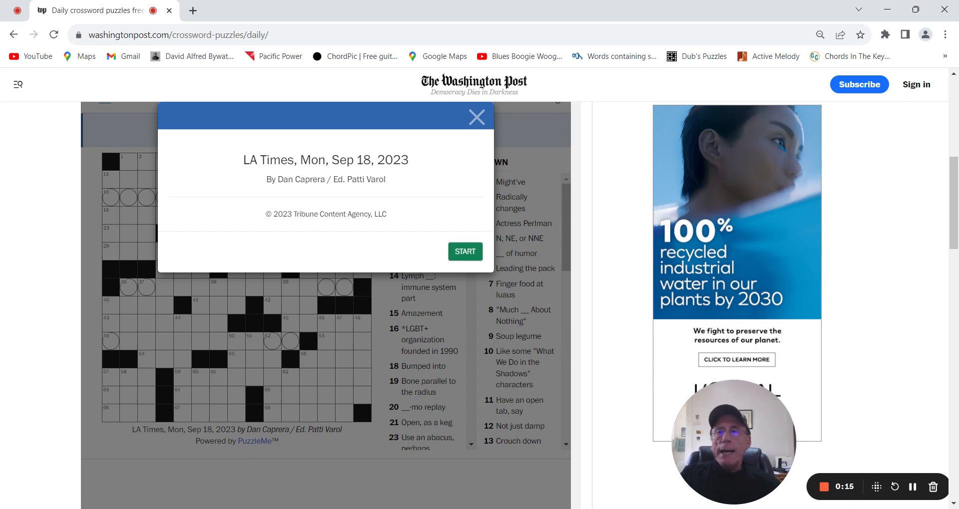
# Start the puzzle and fill OPAL at 6 Across and VOW at 10 Across
pyautogui.click(465, 252)
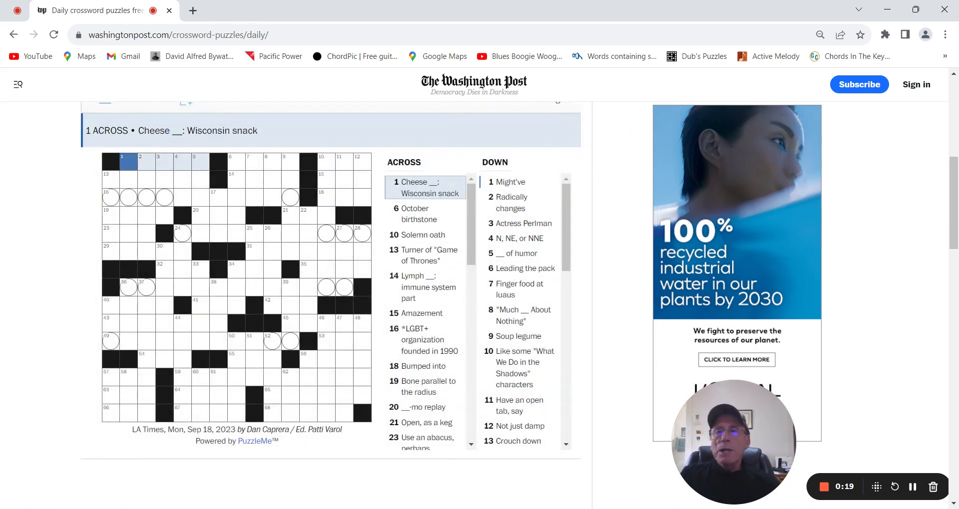
pyautogui.press('Tab')
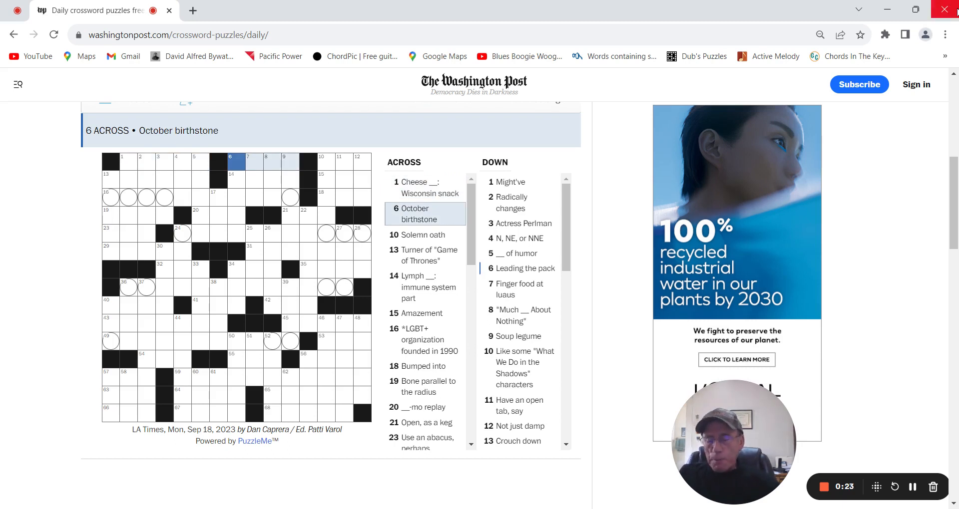
pyautogui.write('OPAL')
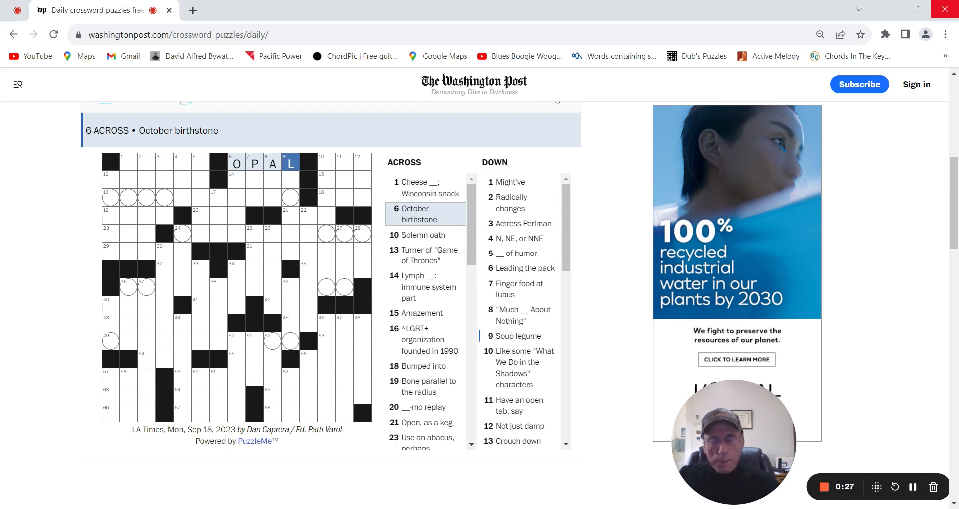
pyautogui.press('Tab')
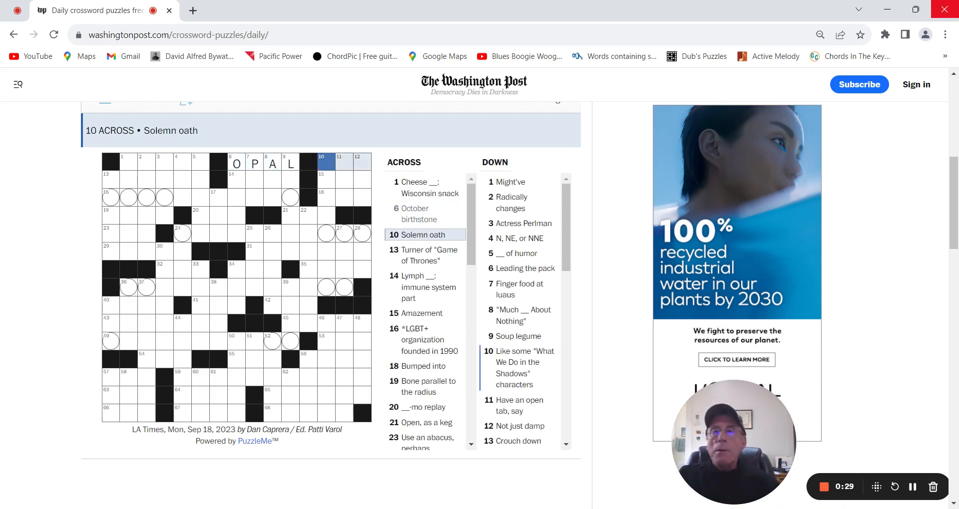
pyautogui.write('V')
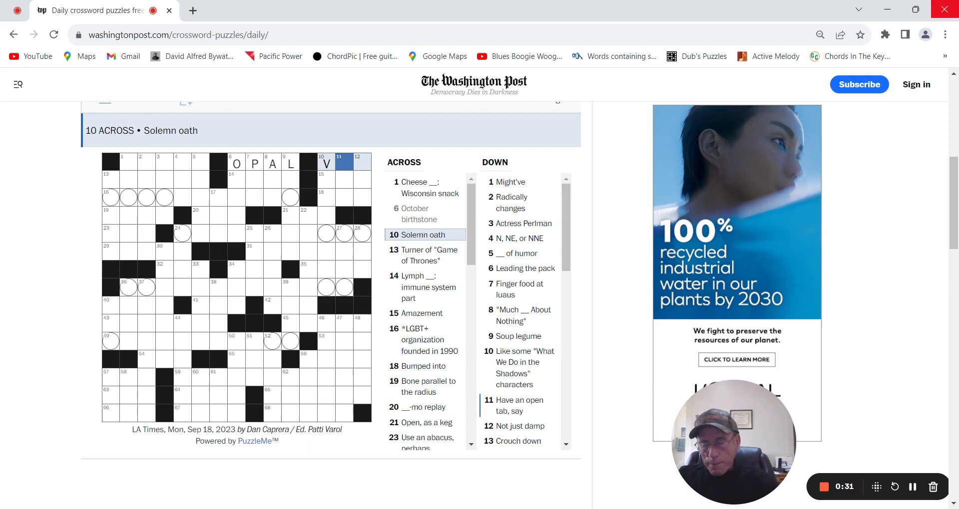
pyautogui.write('OW')
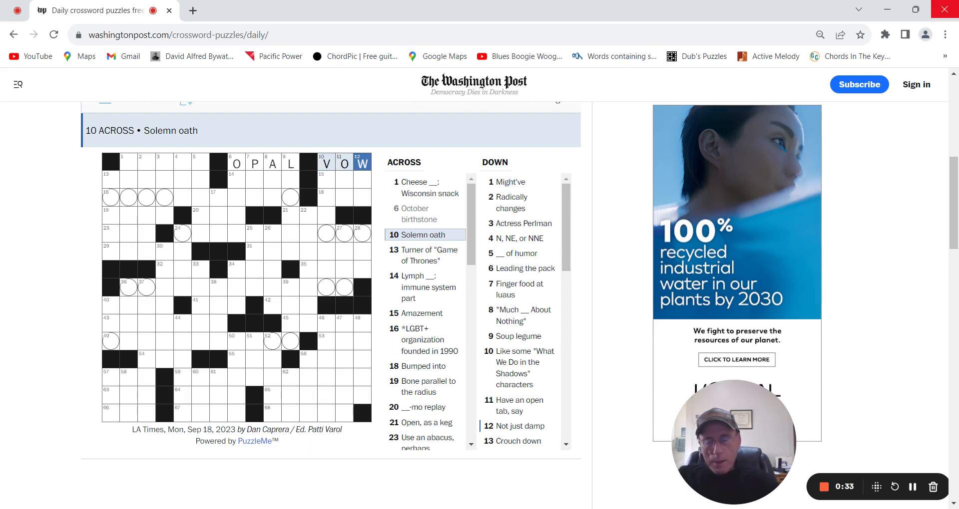
pyautogui.press('Tab')
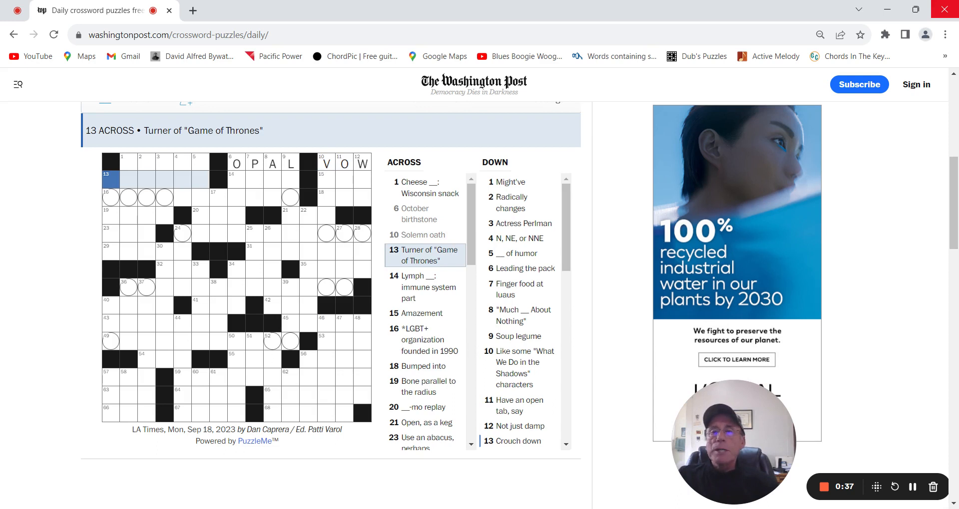
# Fill NODE at 14 Across and AWE at 15 Across
pyautogui.press('Tab')
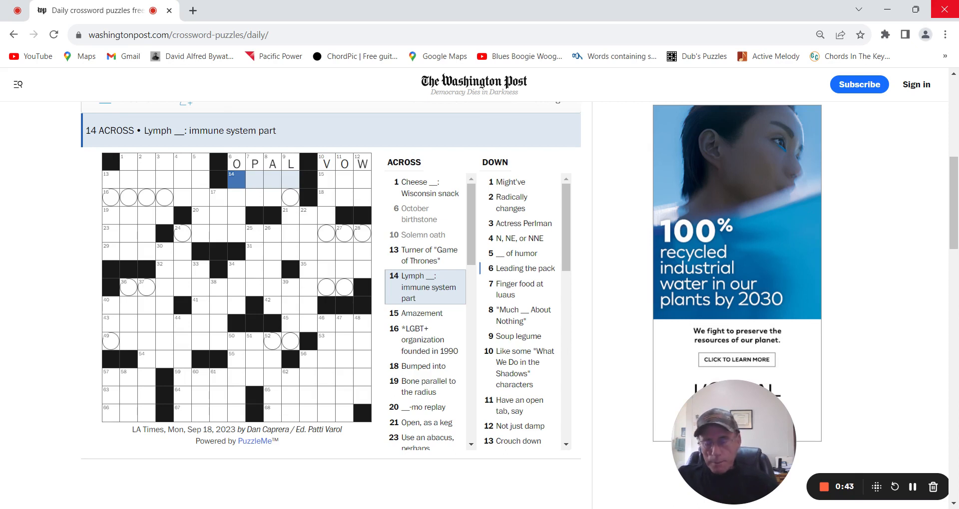
pyautogui.write('NO')
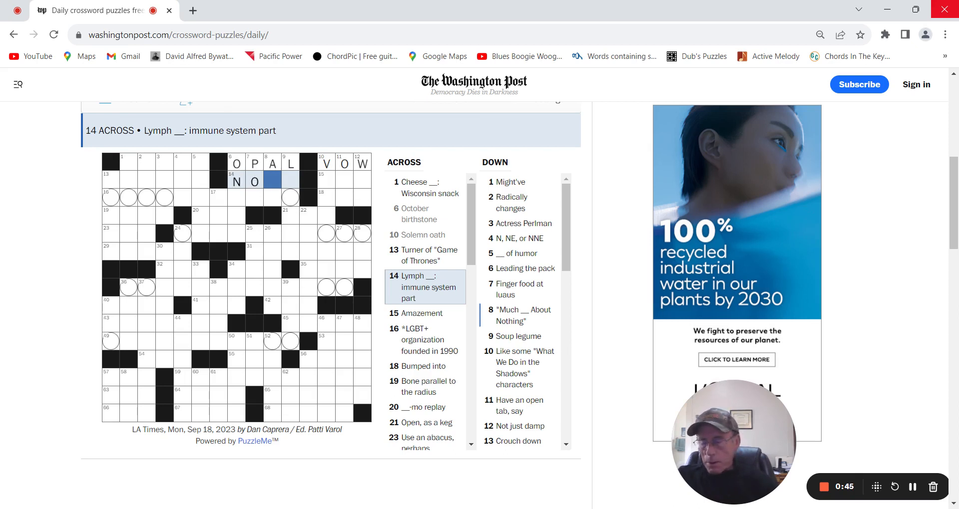
pyautogui.write('DE')
pyautogui.press('Tab')
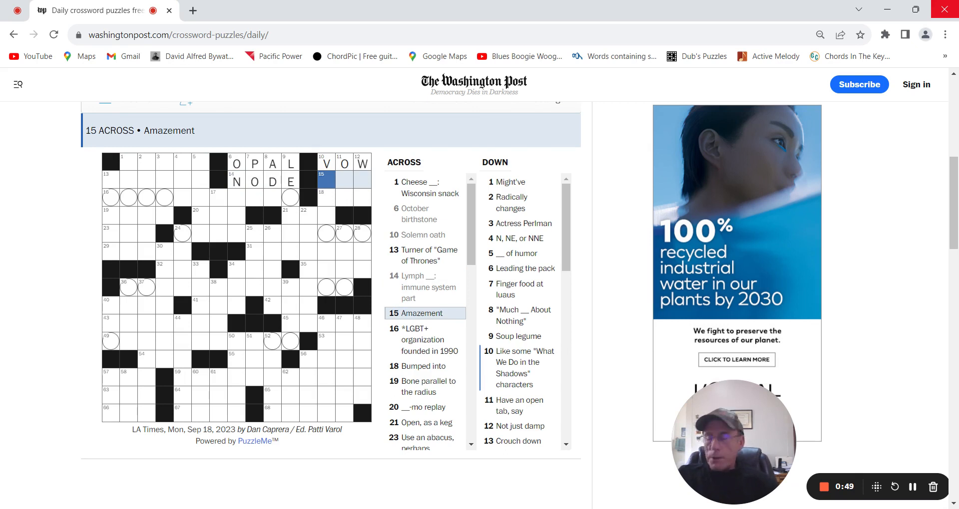
pyautogui.write('AWE')
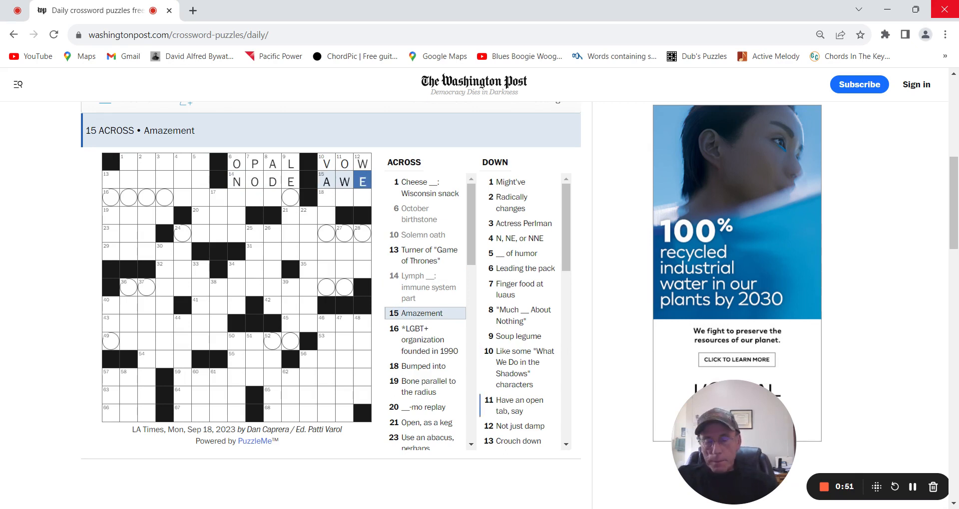
pyautogui.press('Tab')
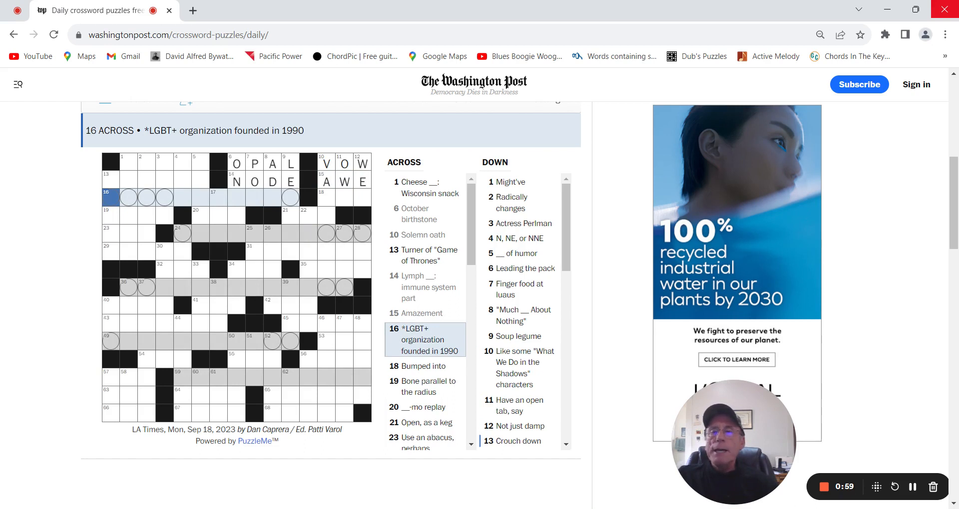
# Fill MET at 18 Across, ULNA at 19 Across and SLO at 20 Across
pyautogui.press('Tab')
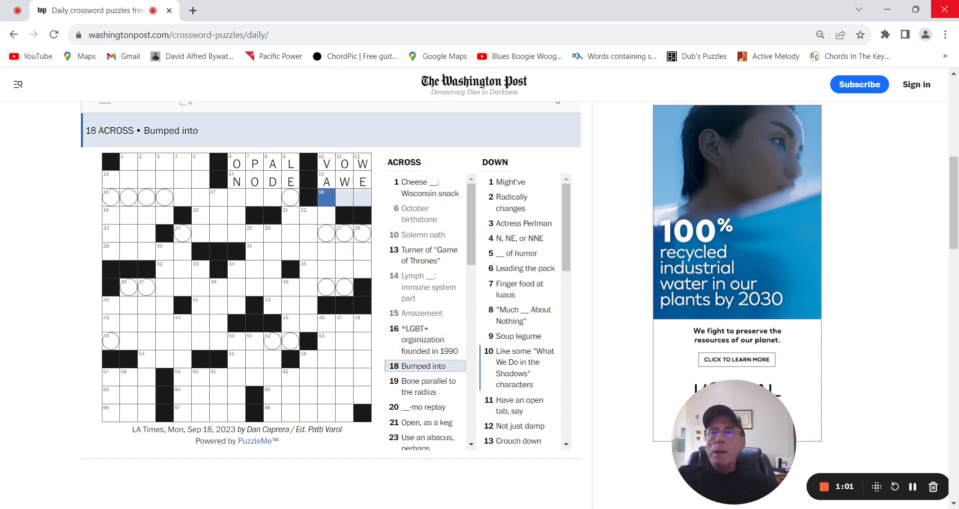
pyautogui.write('M')
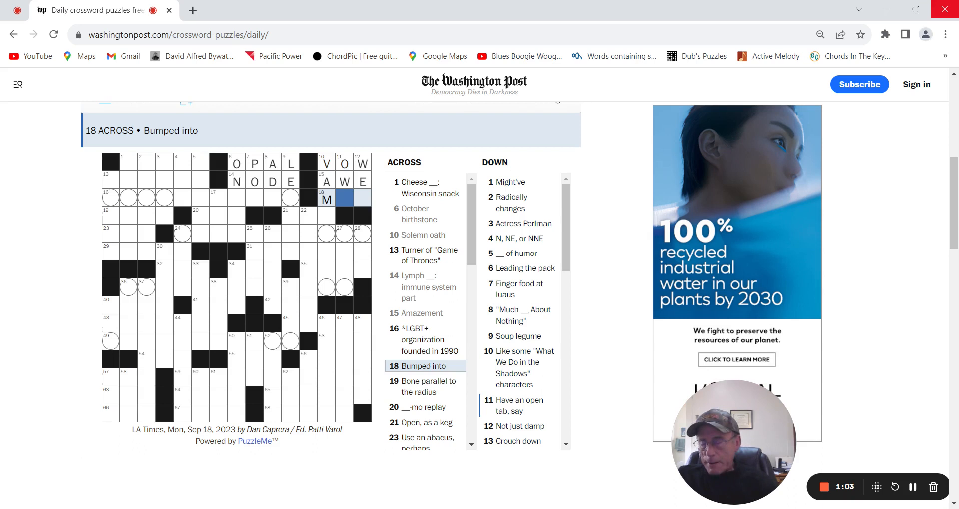
pyautogui.write('ET')
pyautogui.press('Tab')
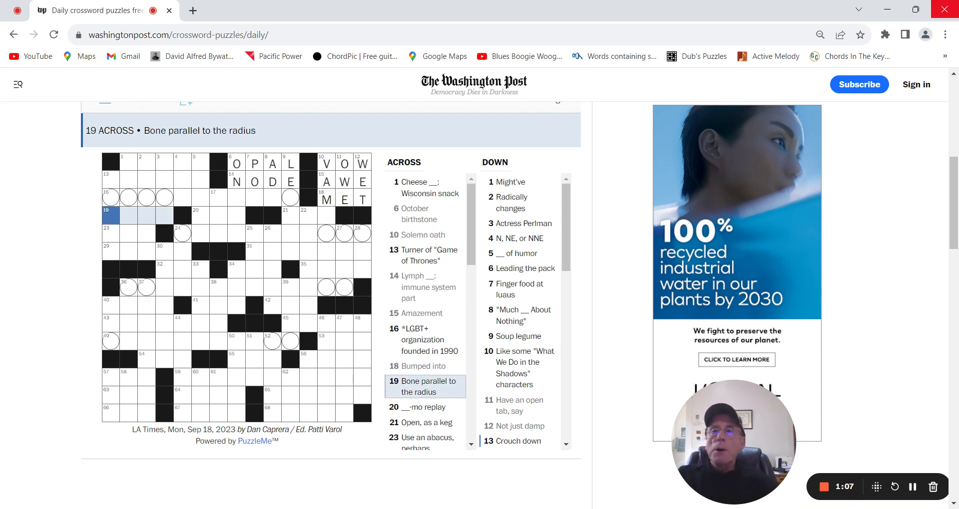
pyautogui.write('UL')
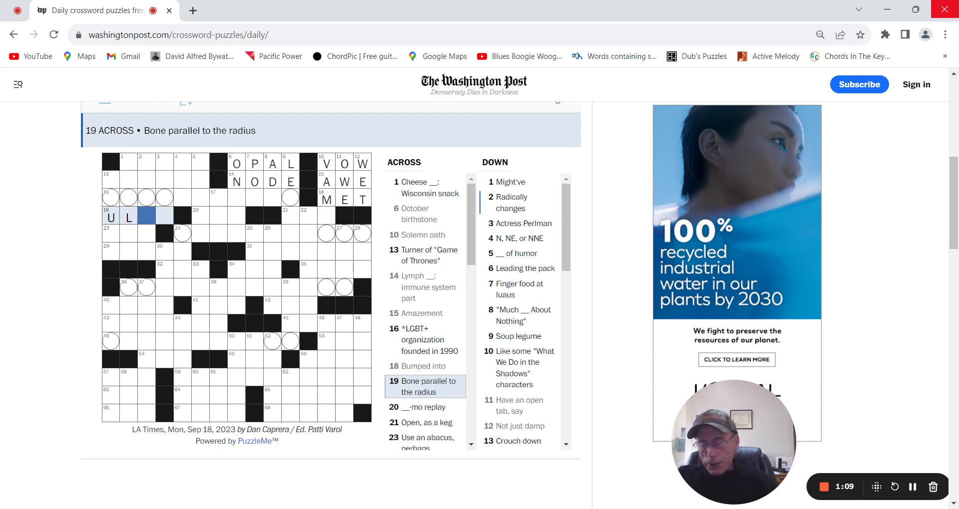
pyautogui.write('NA ')
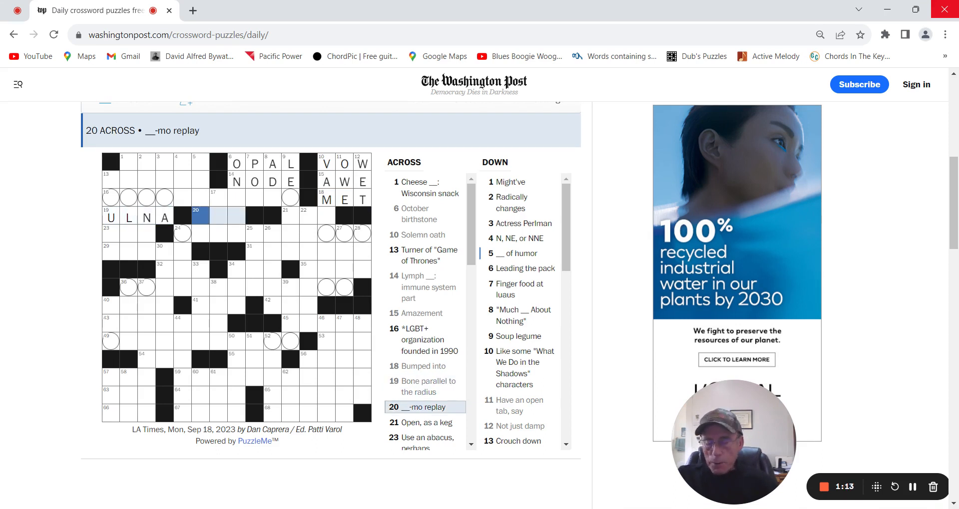
pyautogui.write('SLO')
pyautogui.press('Tab')
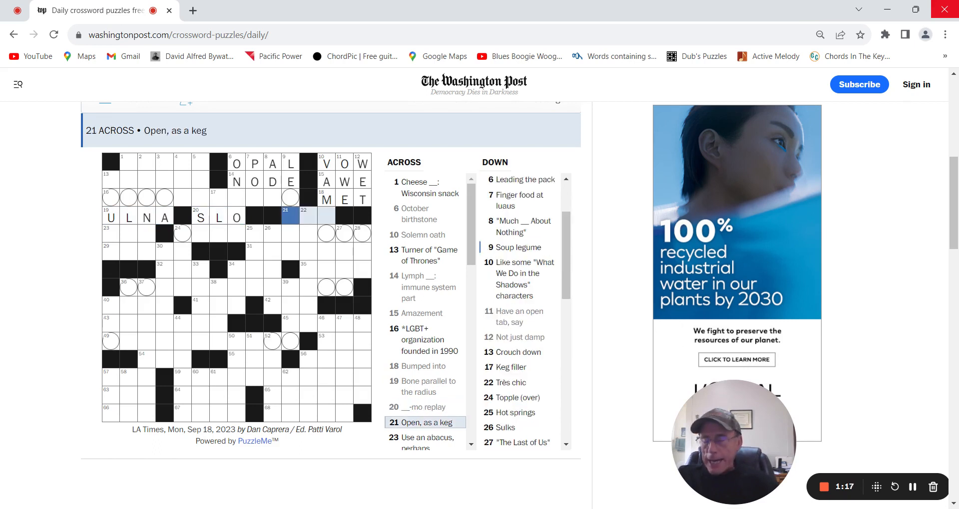
pyautogui.write('TAP')
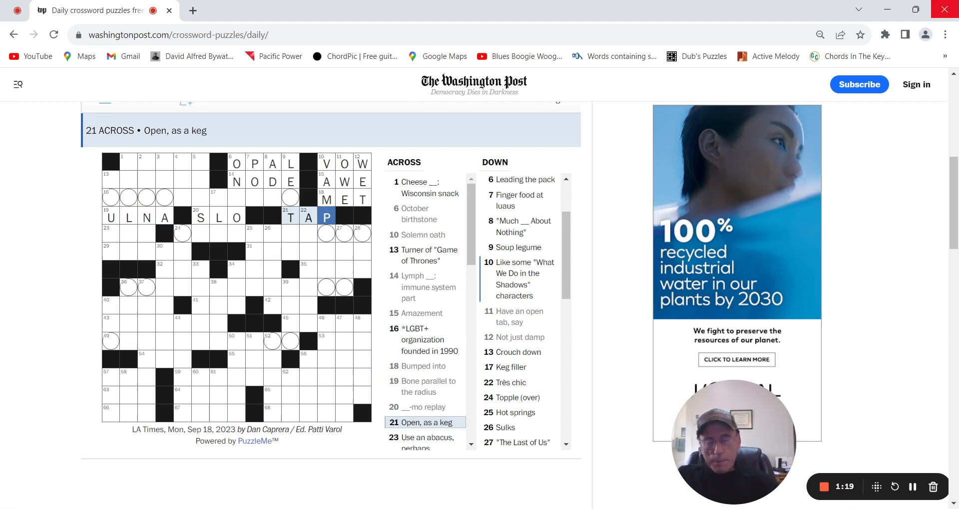
# Fill TAP at 21 Across and ADD at 23 Across, moving on toward 29 Across
pyautogui.press('Tab')
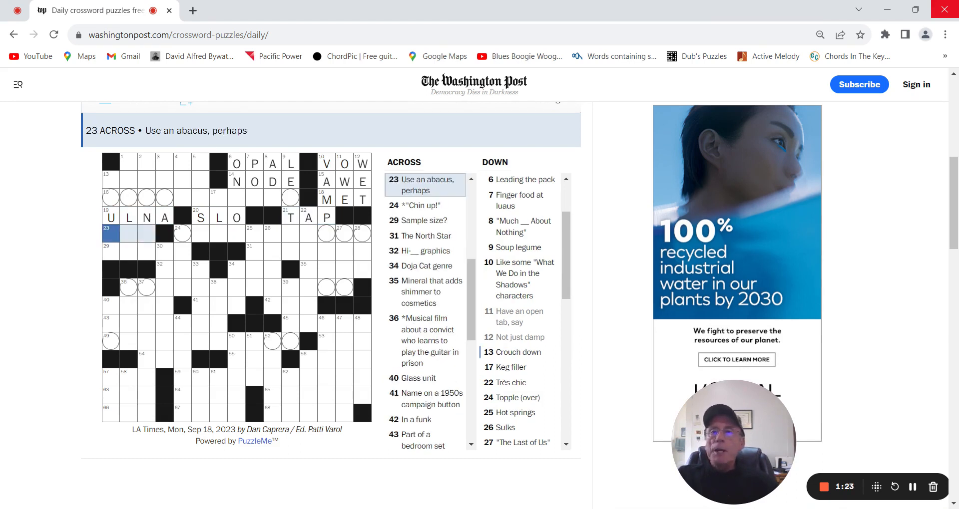
pyautogui.write('ADD')
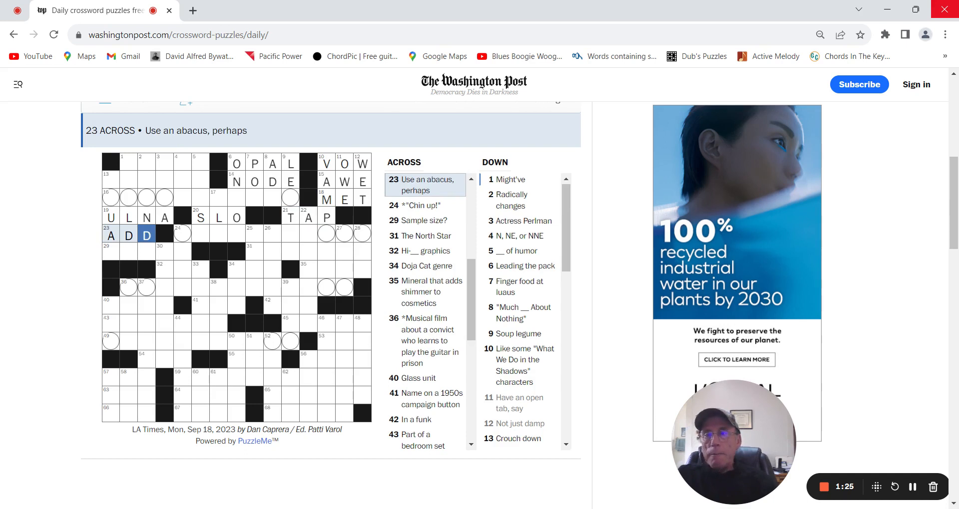
pyautogui.press('Tab')
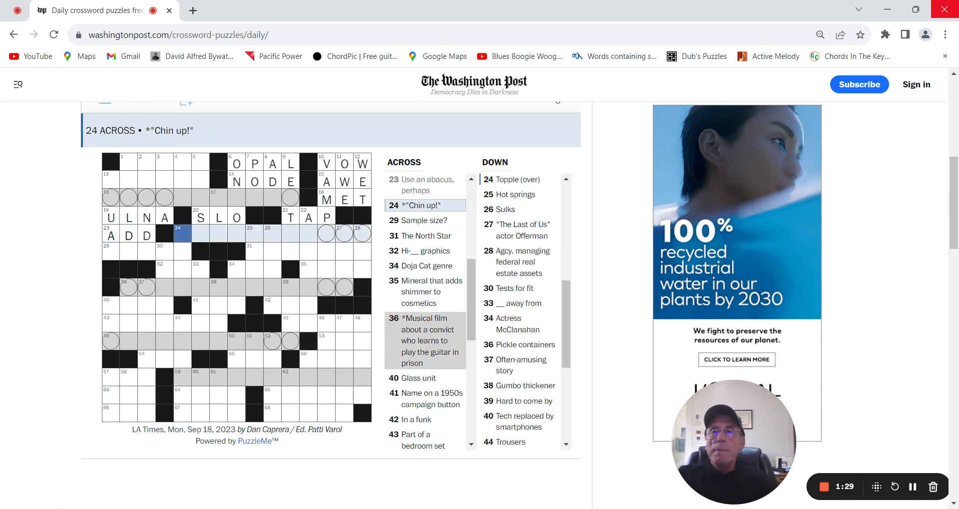
pyautogui.press('Tab')
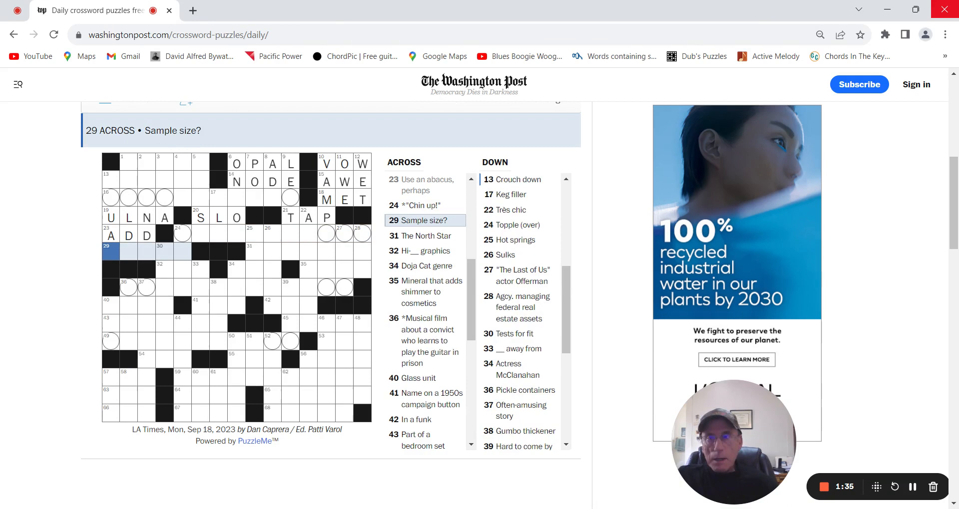
# Switch to the Down clues and complete 1 Down (Might've) as COULDA
pyautogui.press('space')
pyautogui.press('Up')
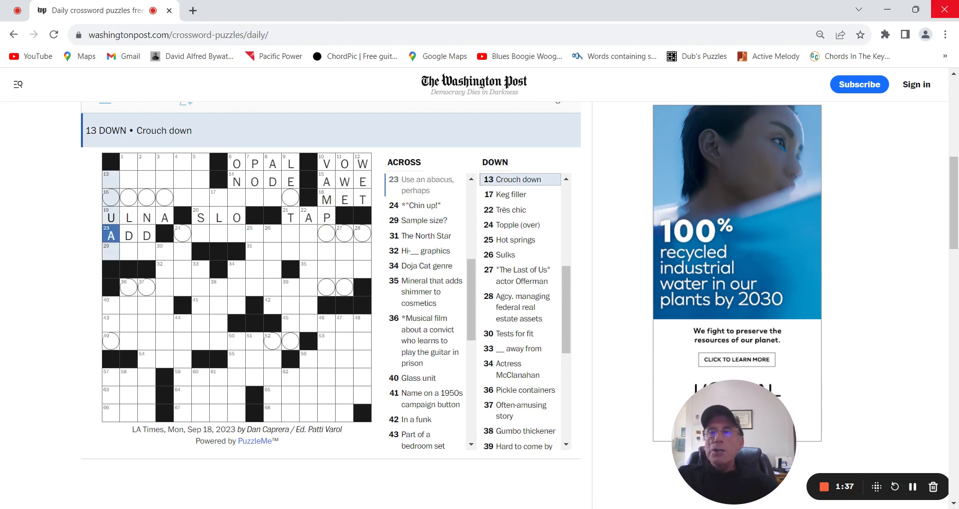
pyautogui.press('Up')
pyautogui.press('Up')
pyautogui.press('Up')
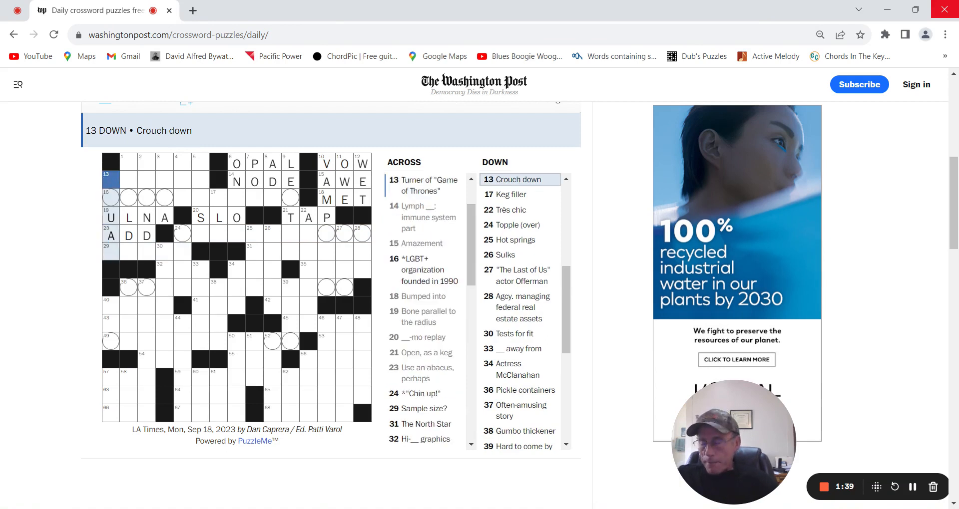
pyautogui.write('SQT')
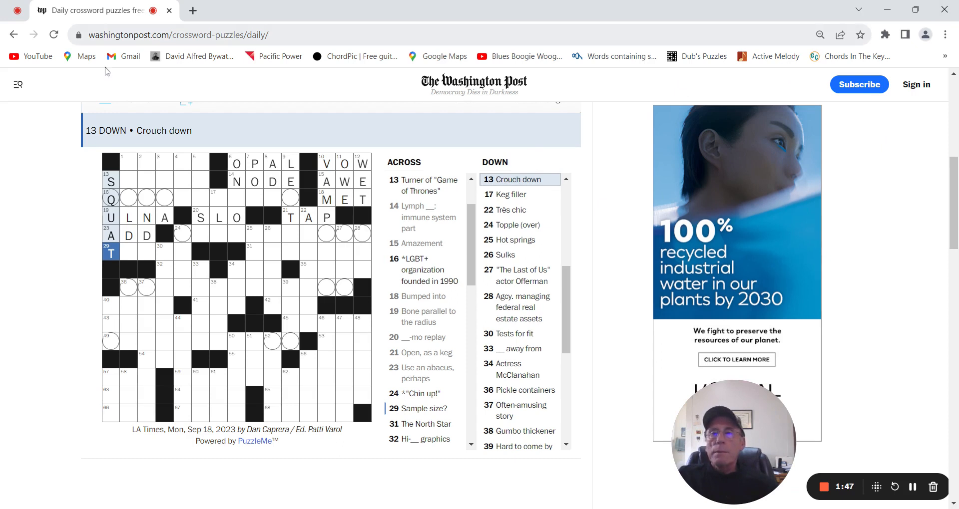
pyautogui.click(131, 159)
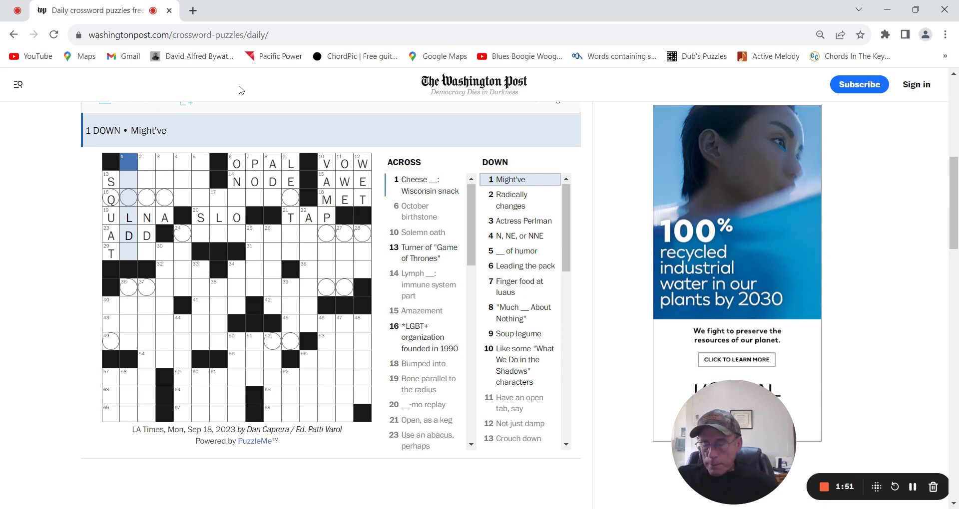
pyautogui.write('COULD')
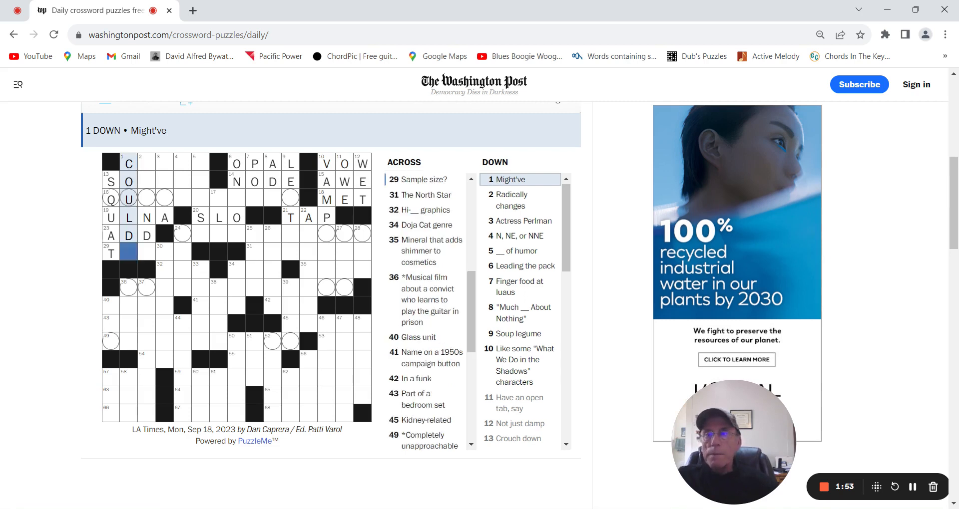
pyautogui.write('A')
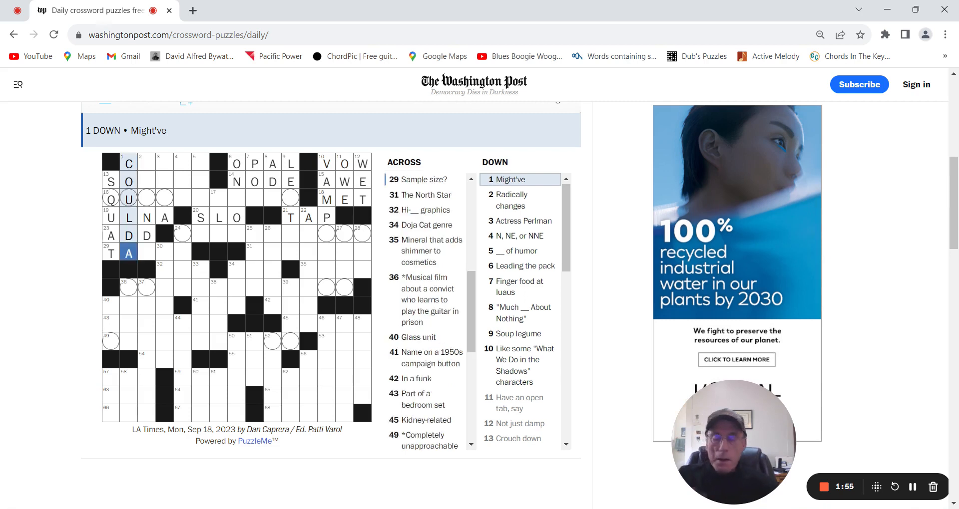
pyautogui.press('Tab')
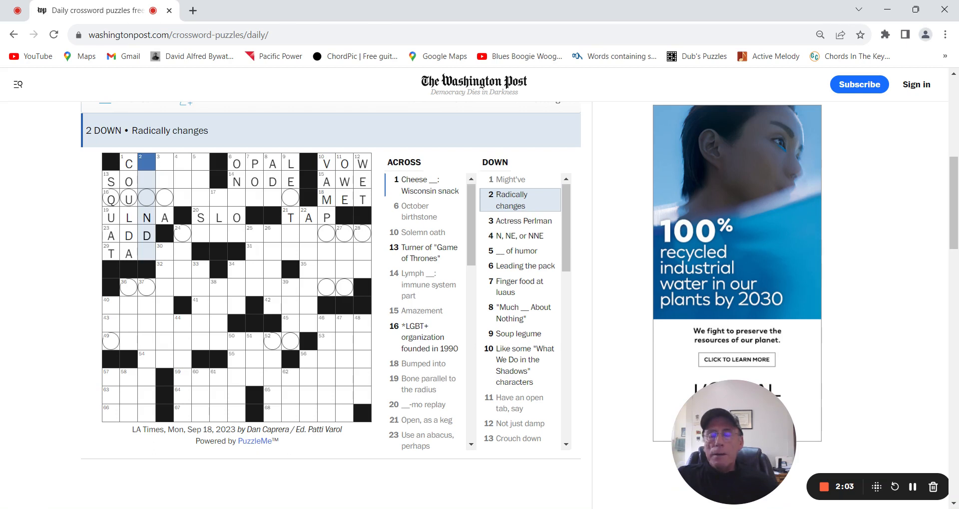
# Complete 3 Down as RHEA
pyautogui.press('Tab')
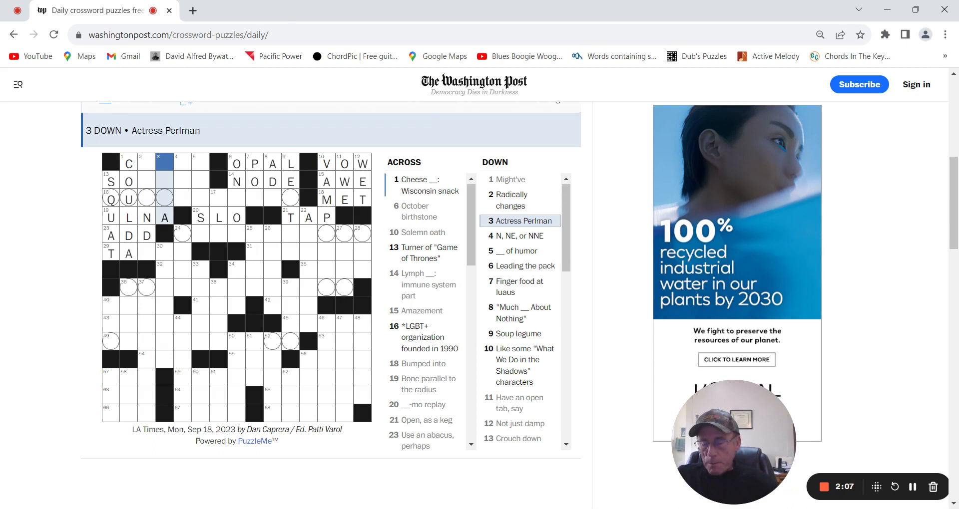
pyautogui.write('R  ')
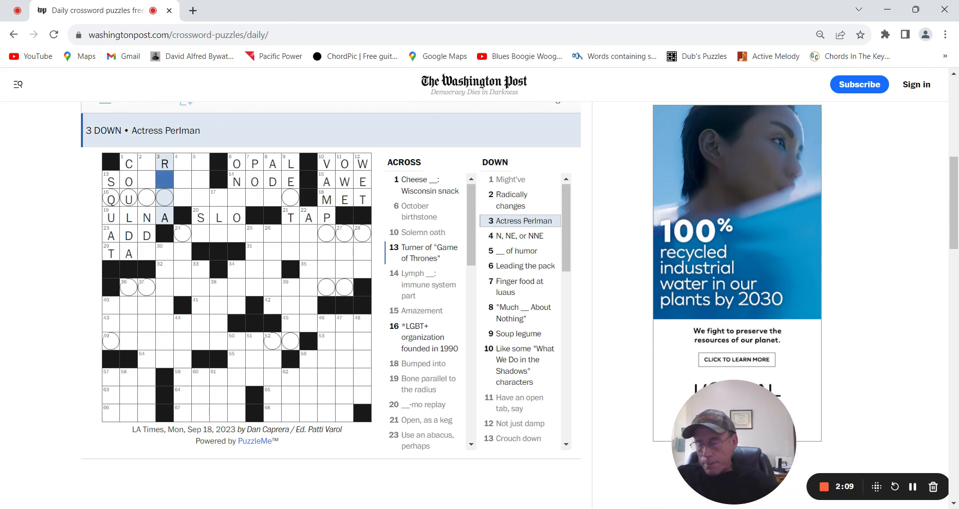
pyautogui.write('HE')
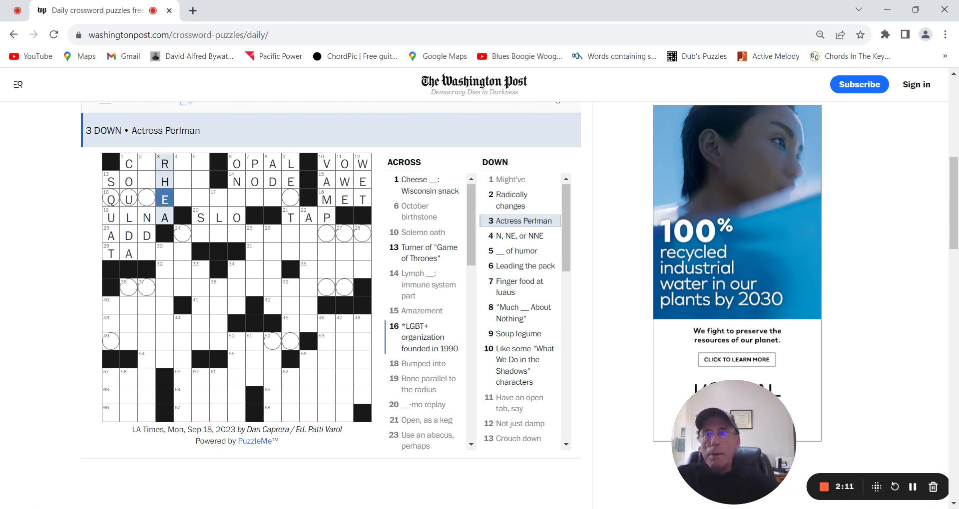
pyautogui.press('Tab')
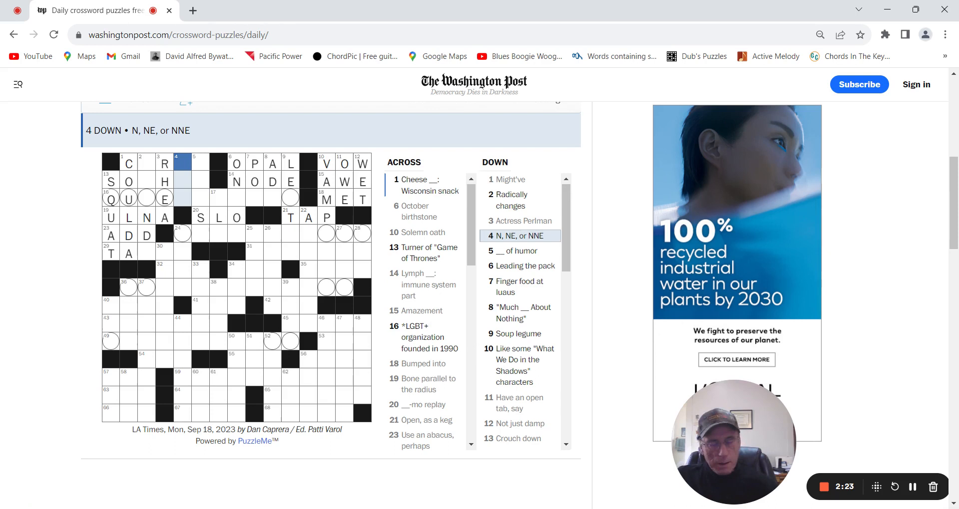
pyautogui.press('space')
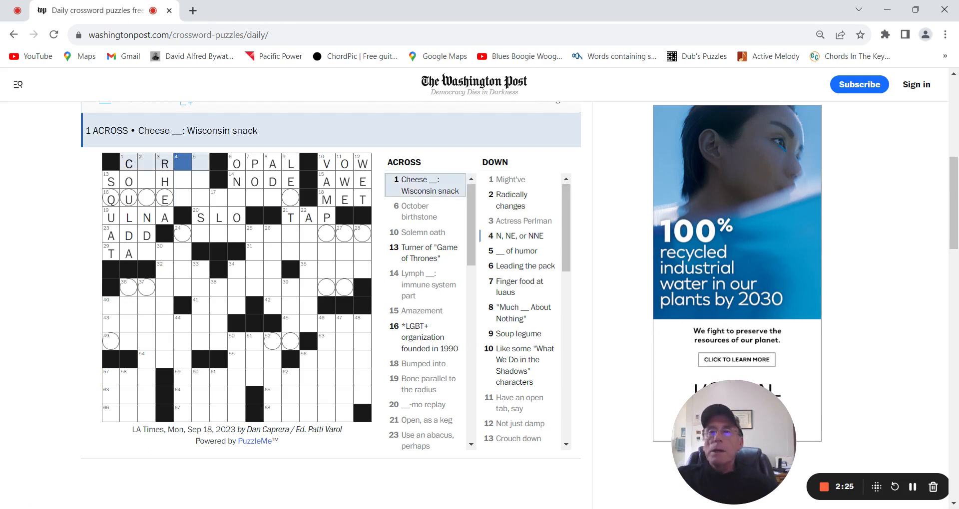
# Complete 5 Down as SENSE and move focus into row 3
pyautogui.press('space')
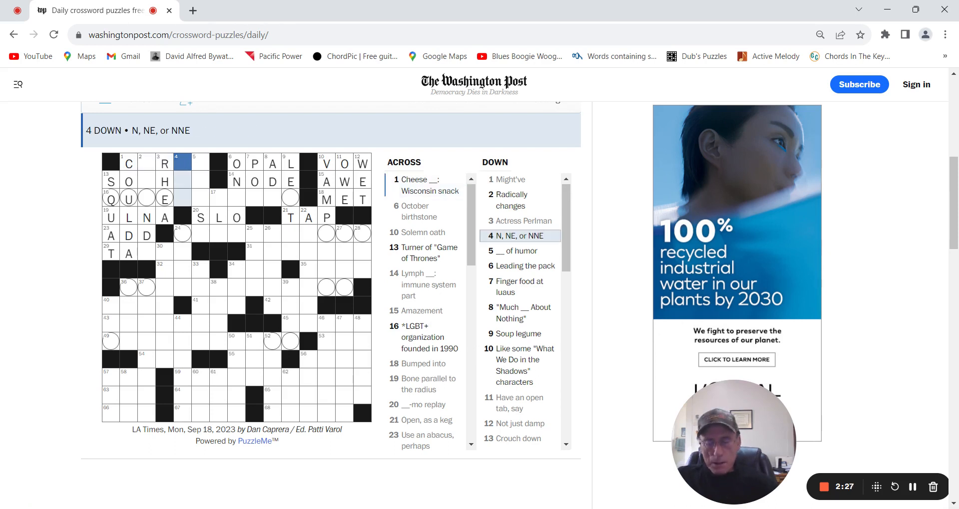
pyautogui.press('Right')
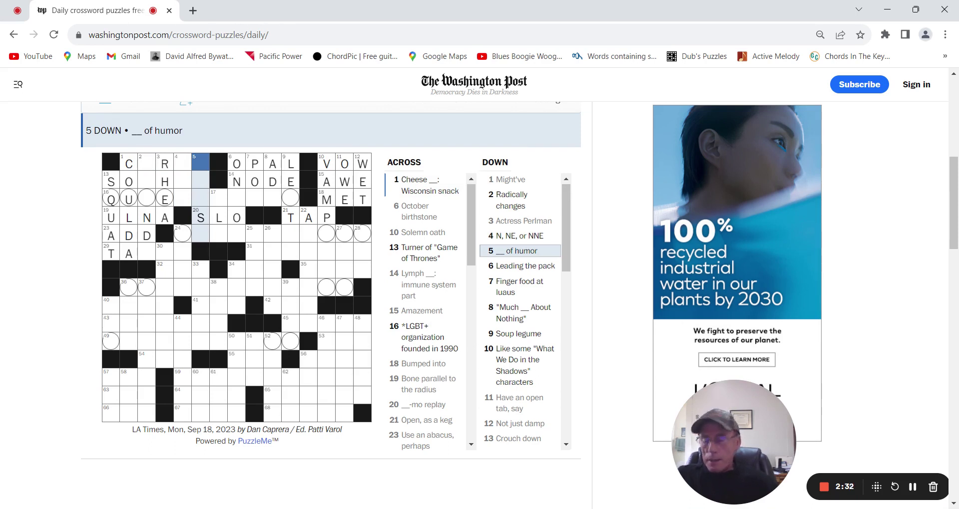
pyautogui.write('SE')
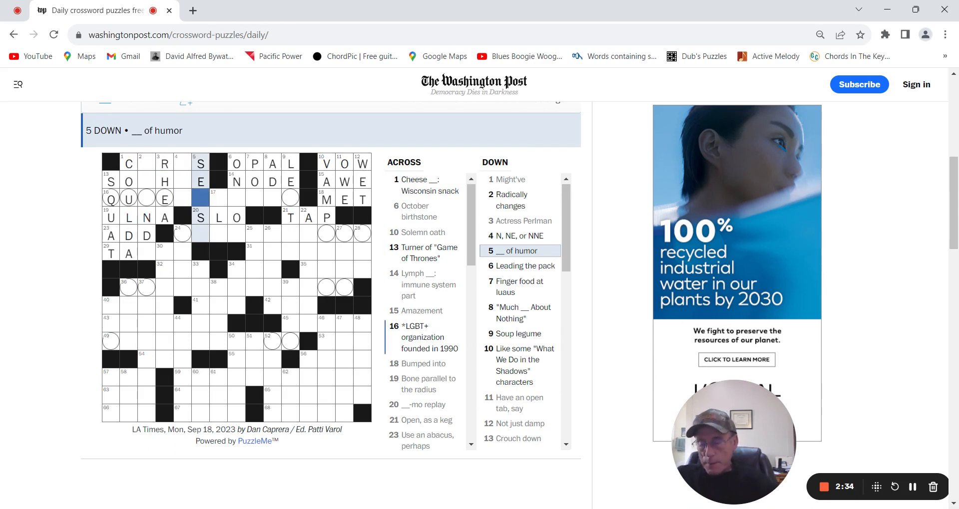
pyautogui.write('NS')
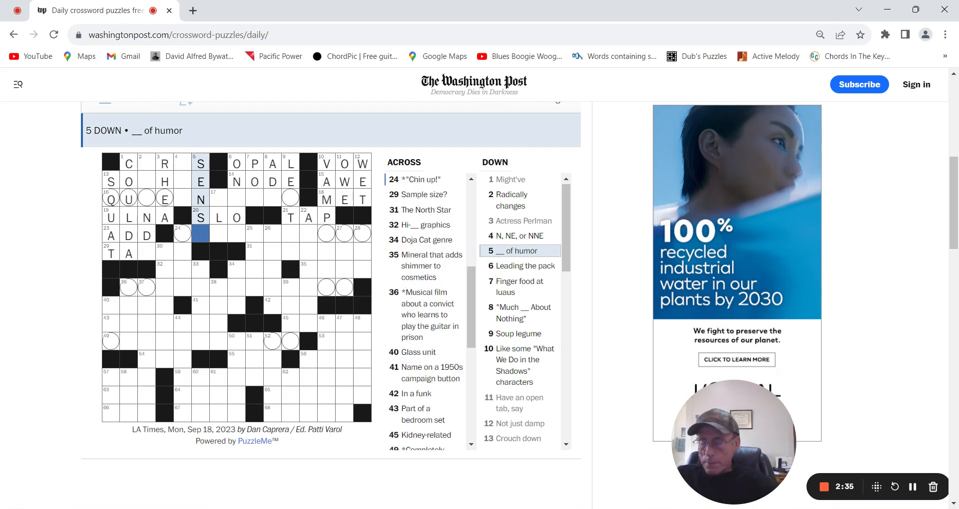
pyautogui.write('E')
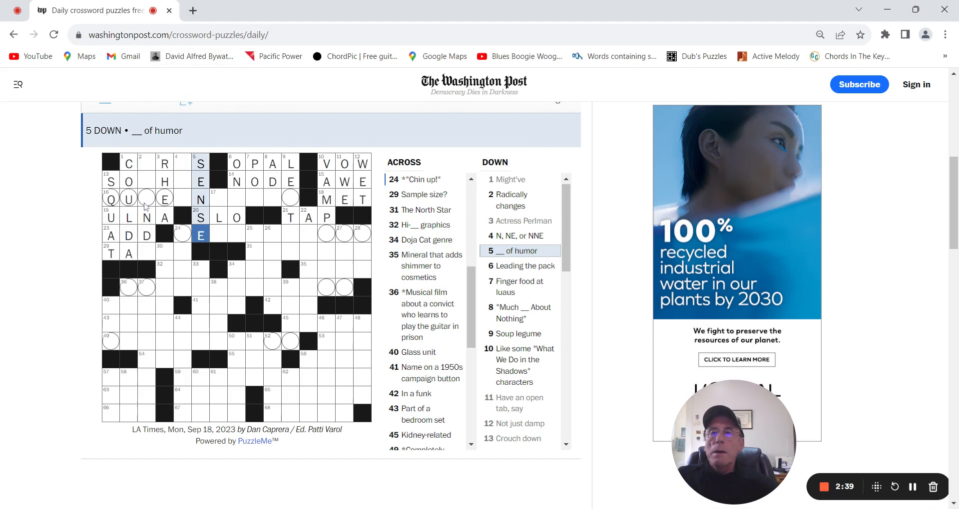
pyautogui.click(150, 200)
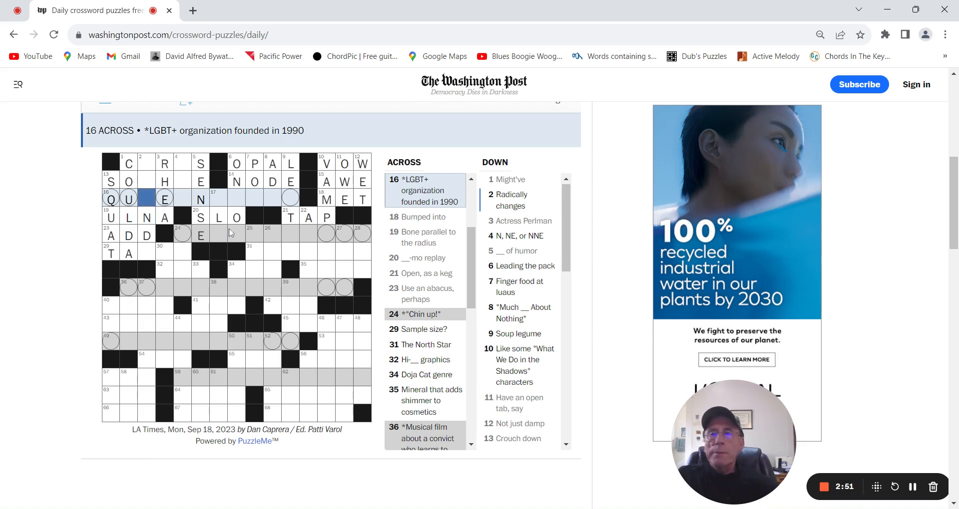
# Complete ONTOP, POI, ADO, LENTIL and VAMPIRES down the 6 to 10 Down columns
pyautogui.click(237, 198)
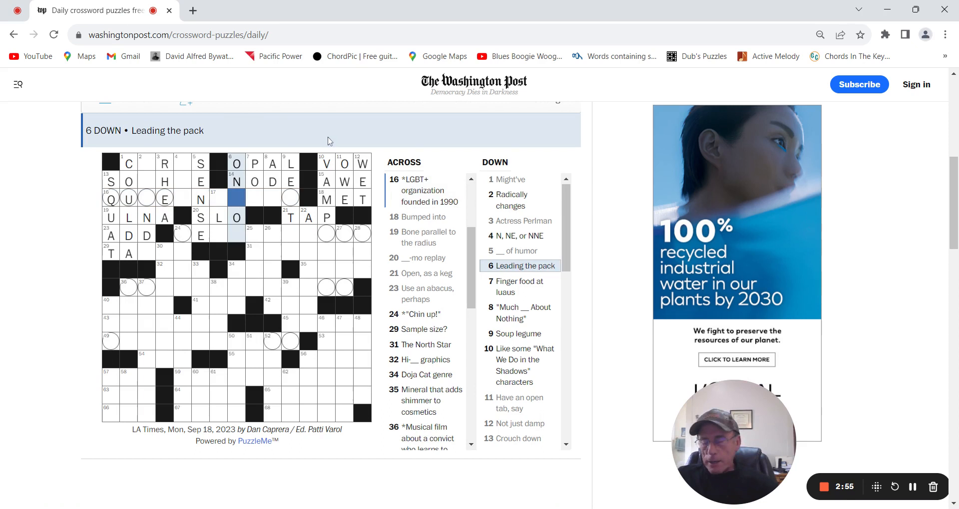
pyautogui.write('tp')
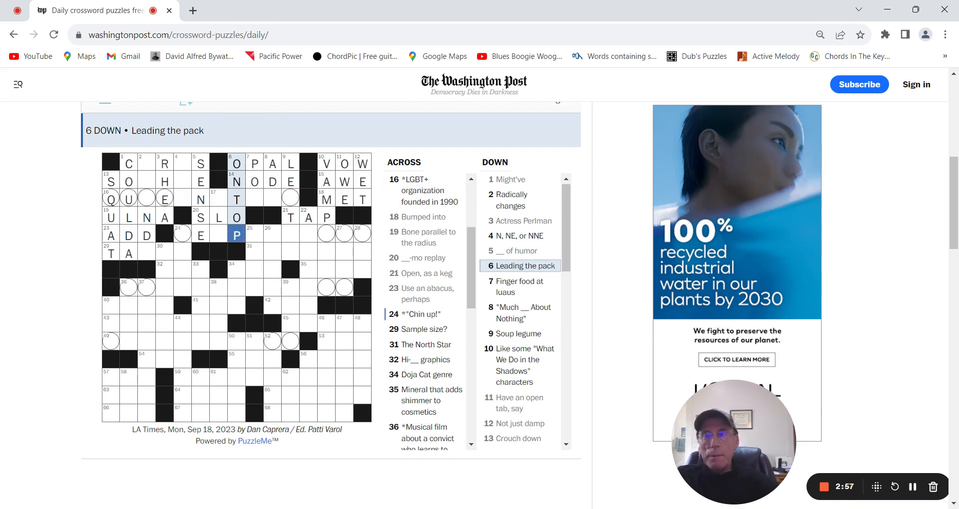
pyautogui.press('Tab')
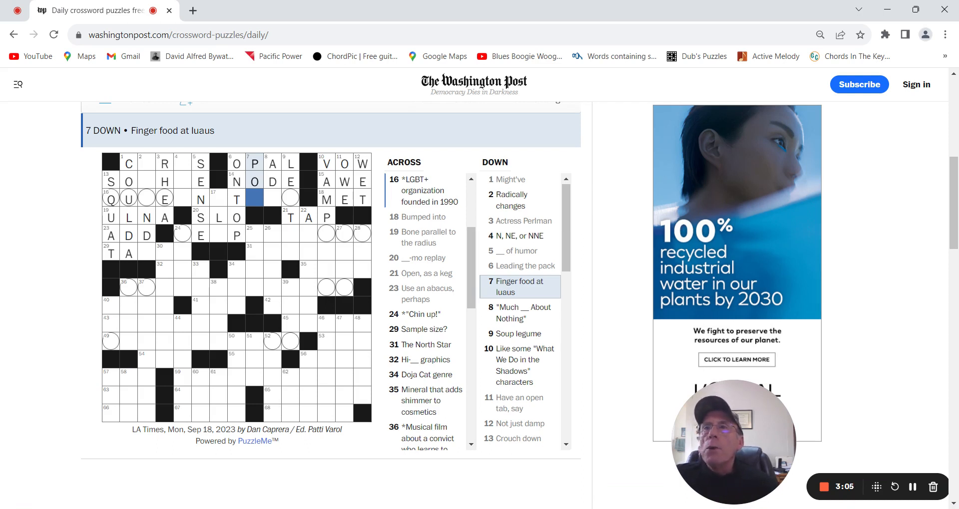
pyautogui.write('I')
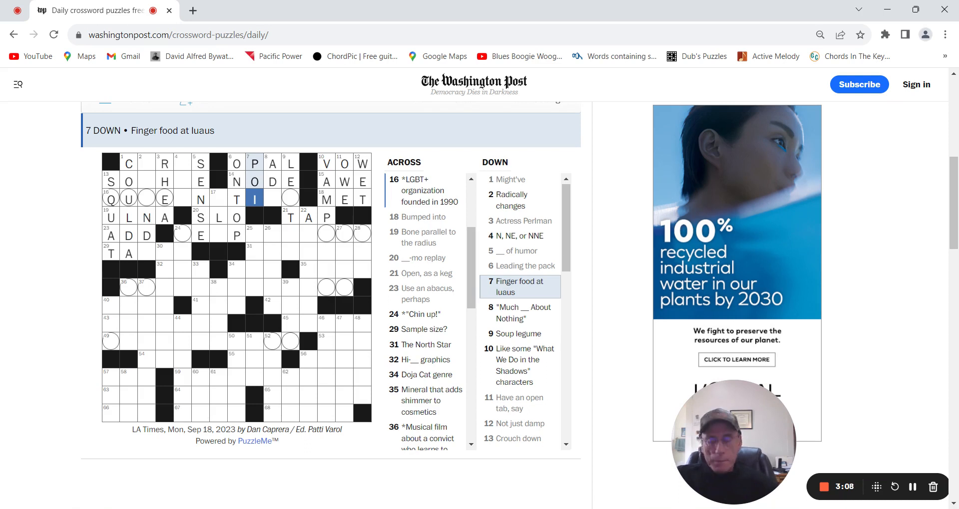
pyautogui.press('Tab')
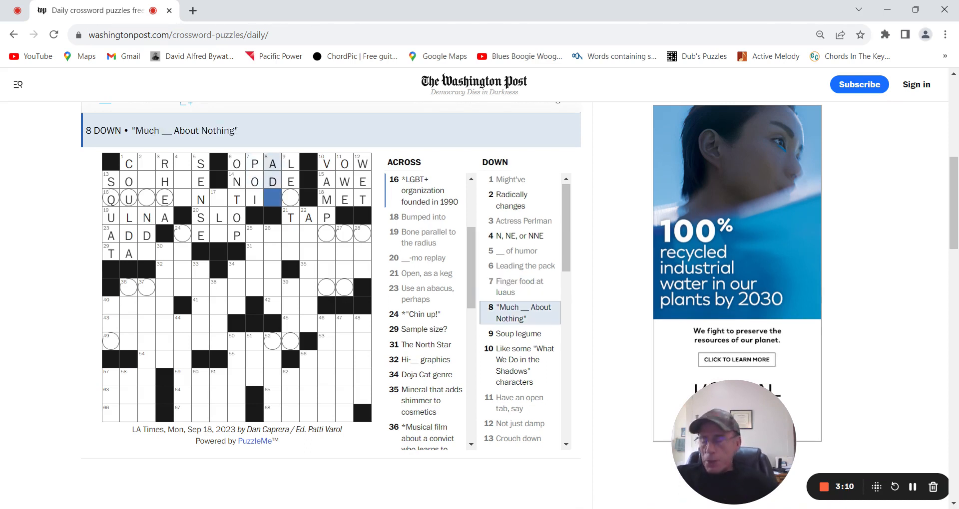
pyautogui.write('O')
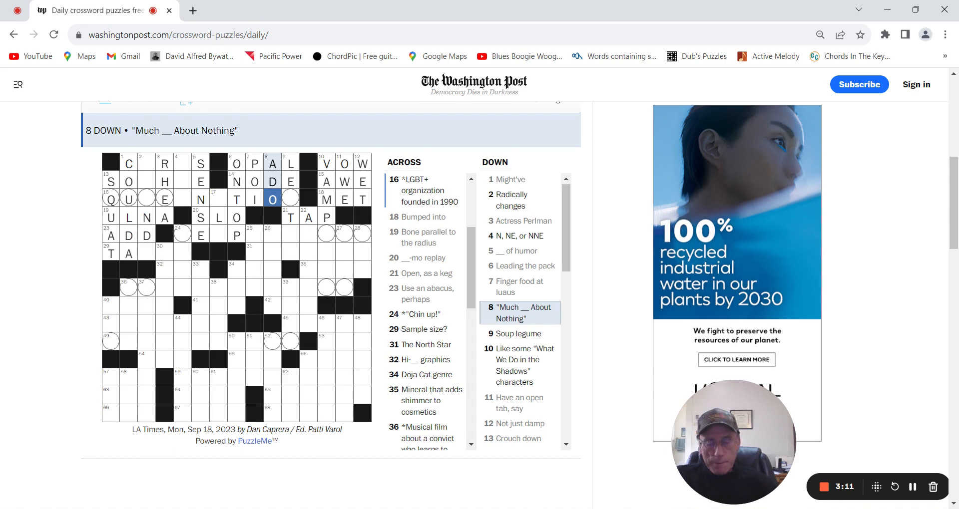
pyautogui.press('Tab')
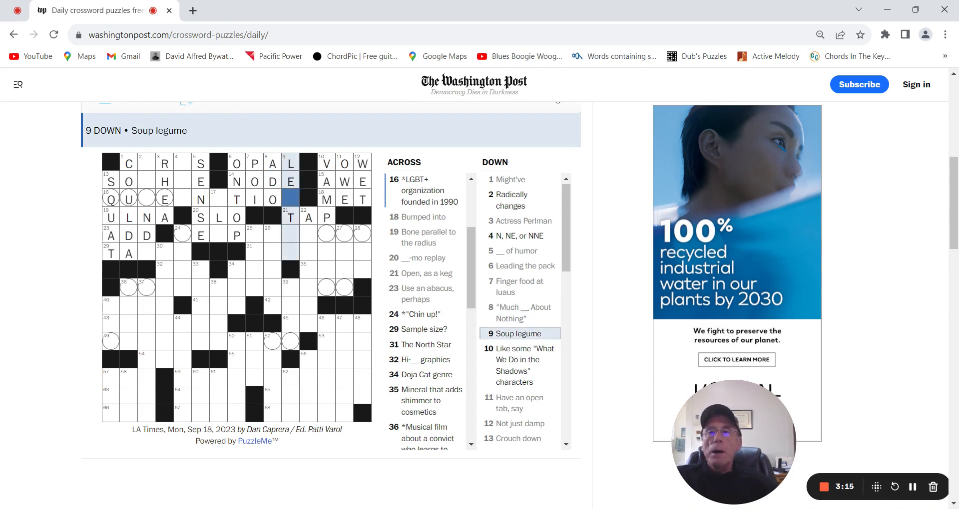
pyautogui.write('NTI')
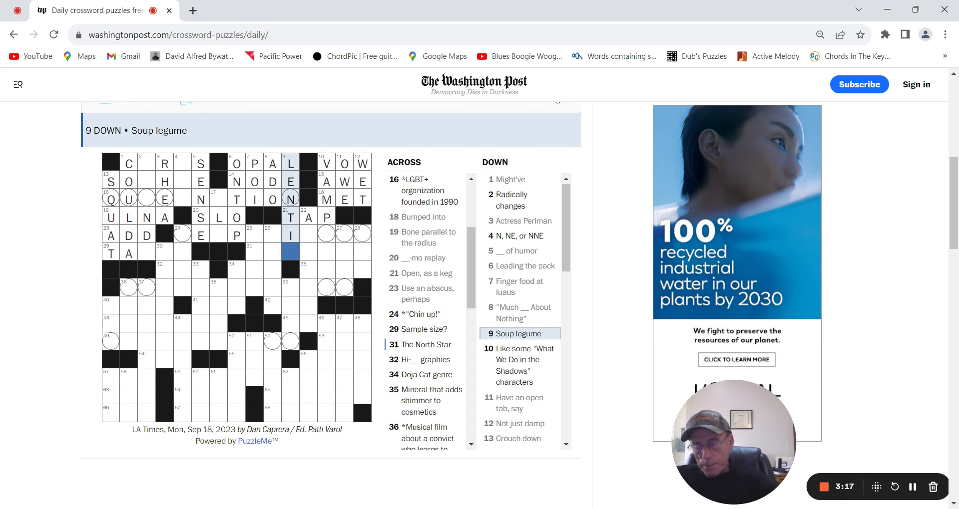
pyautogui.write('L')
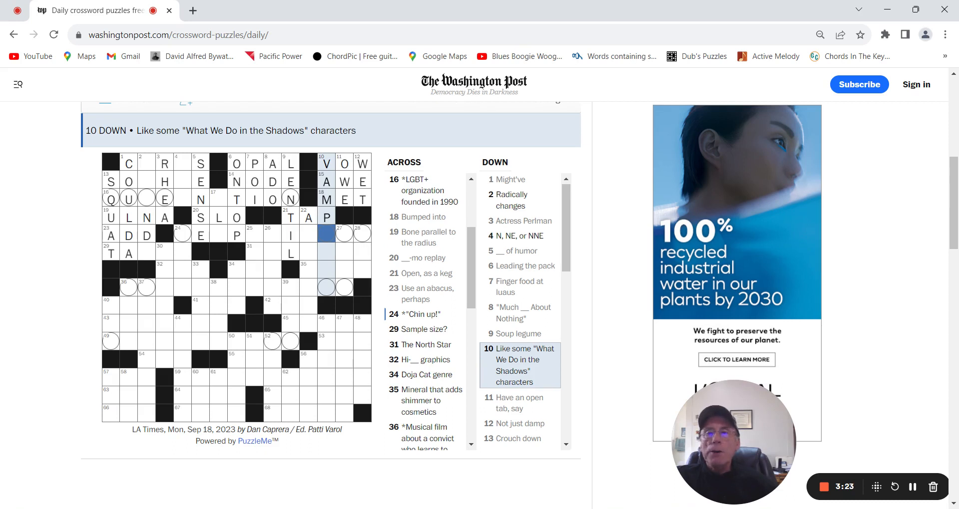
pyautogui.write('IR')
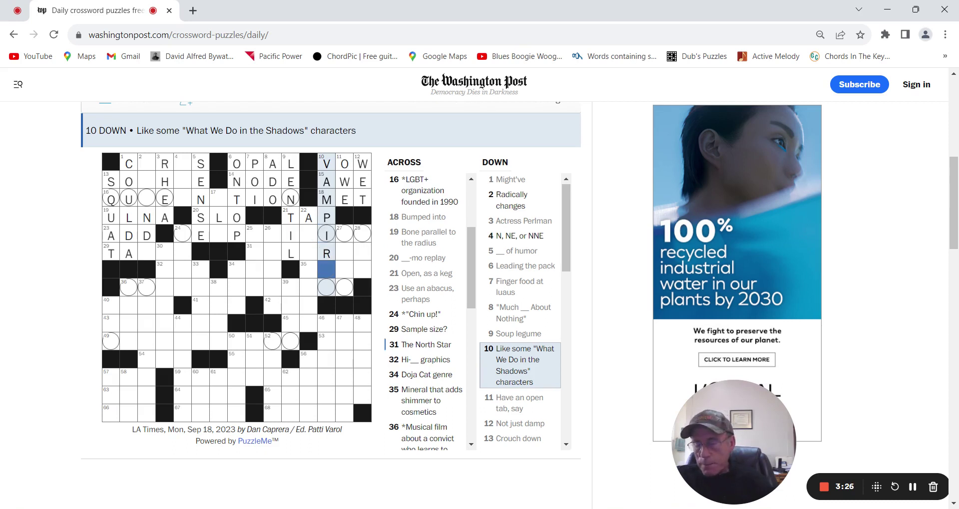
pyautogui.write('ES')
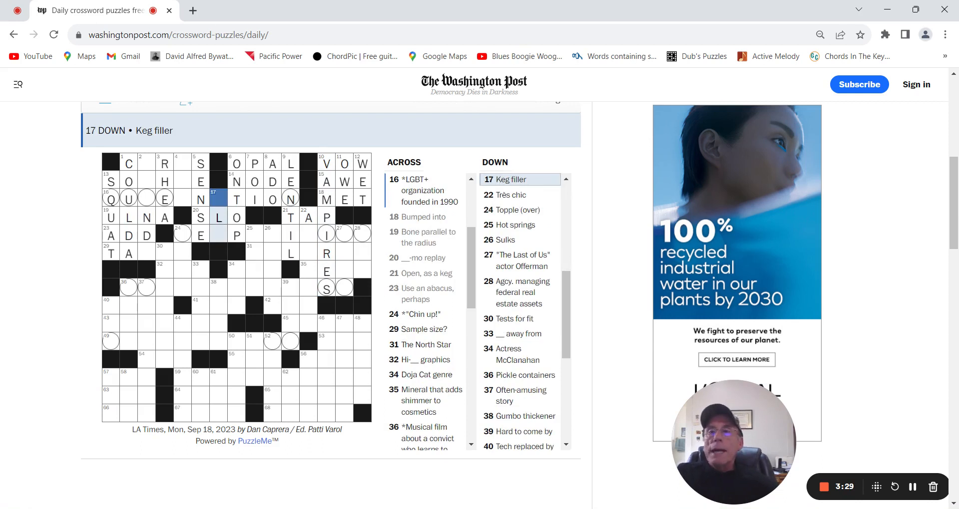
pyautogui.write('AE')
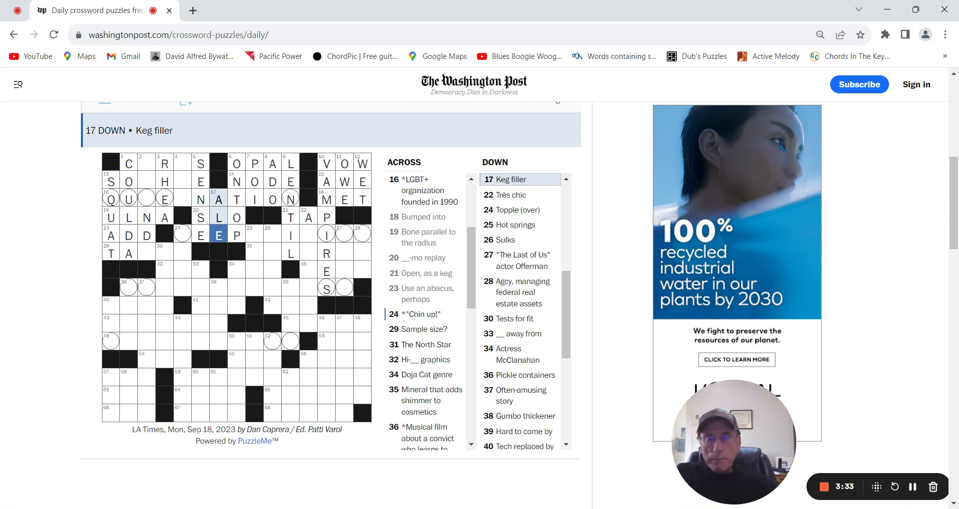
# Look over 22 Down, 24 Down (Topple over) and the unfinished 29 Across
pyautogui.press('Tab')
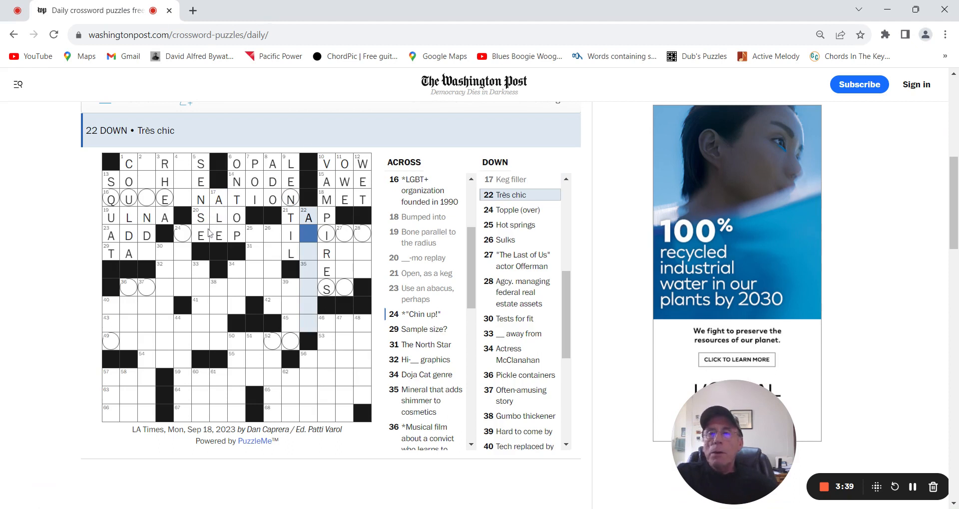
pyautogui.click(185, 237)
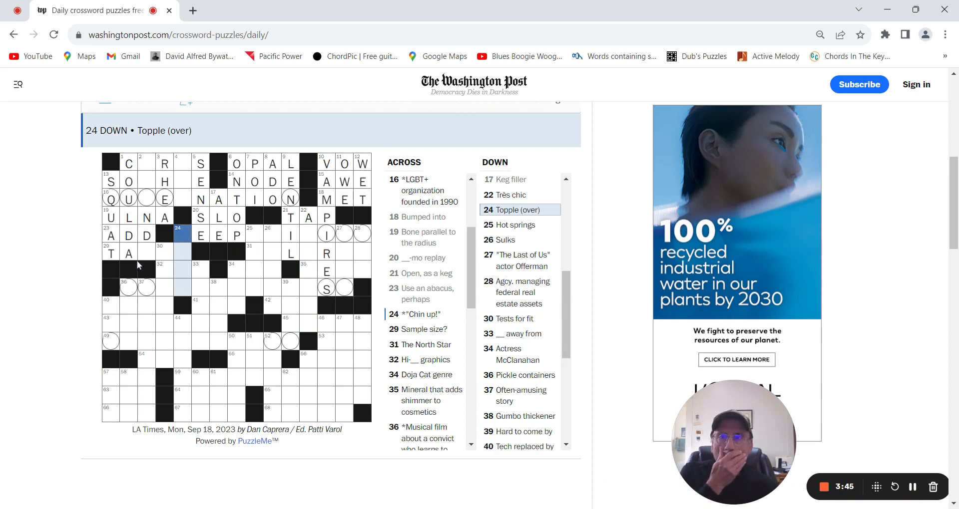
pyautogui.click(155, 255)
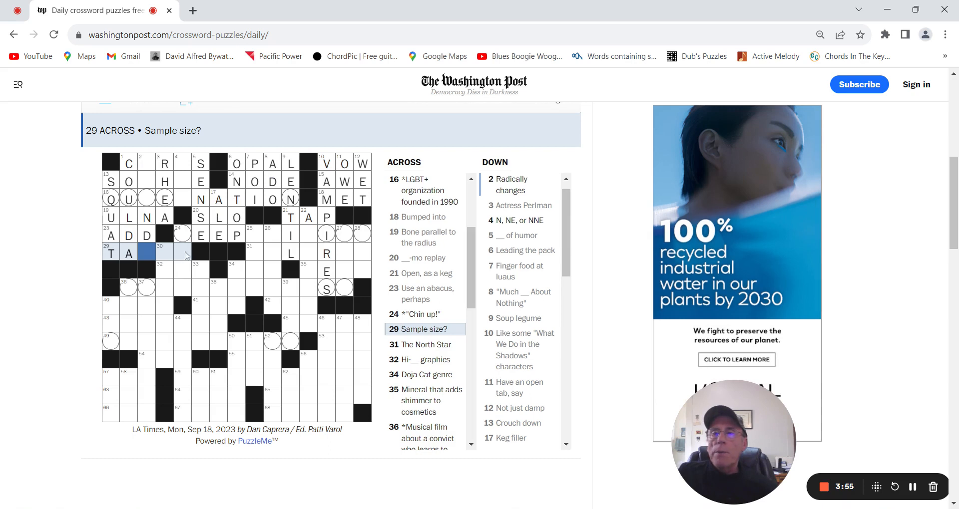
# Fill SPAS at 25 Down (Hot springs) and switch focus to 24 Across
pyautogui.click(261, 234)
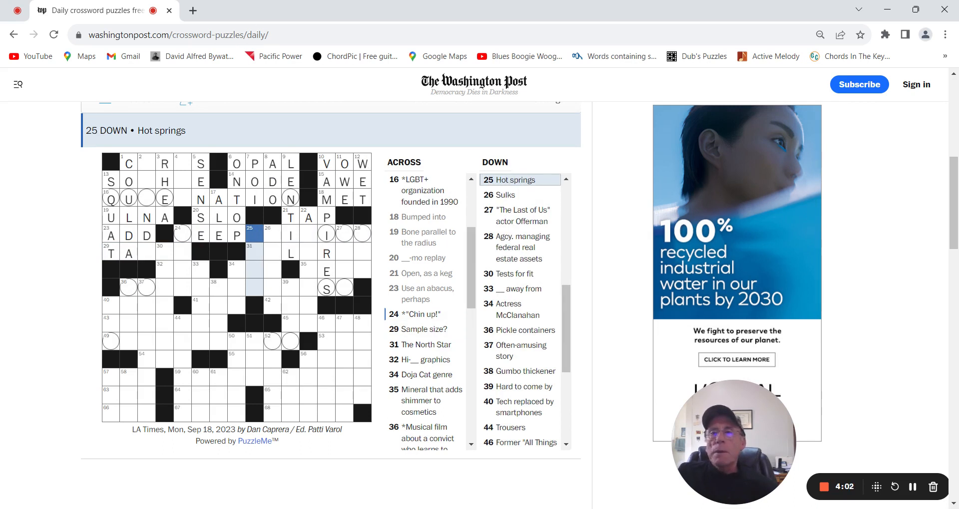
pyautogui.write('SP')
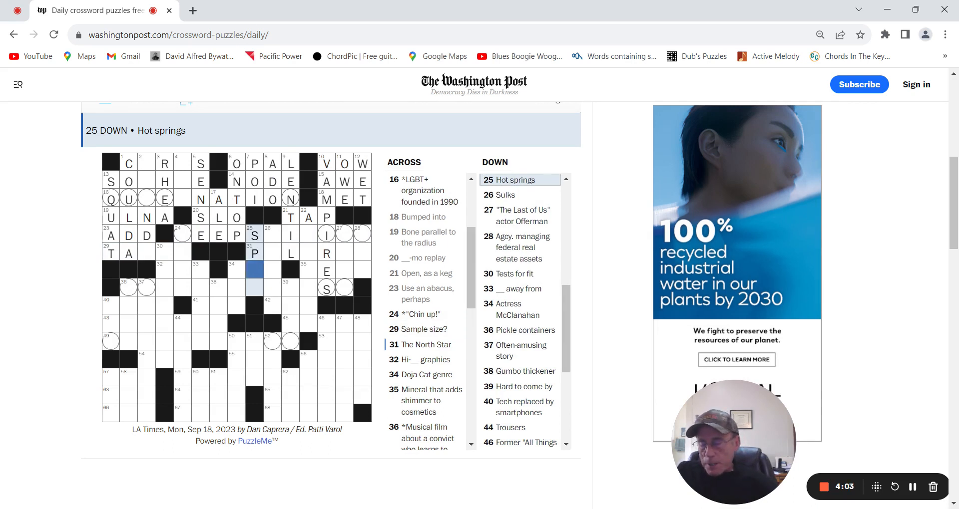
pyautogui.write('AS')
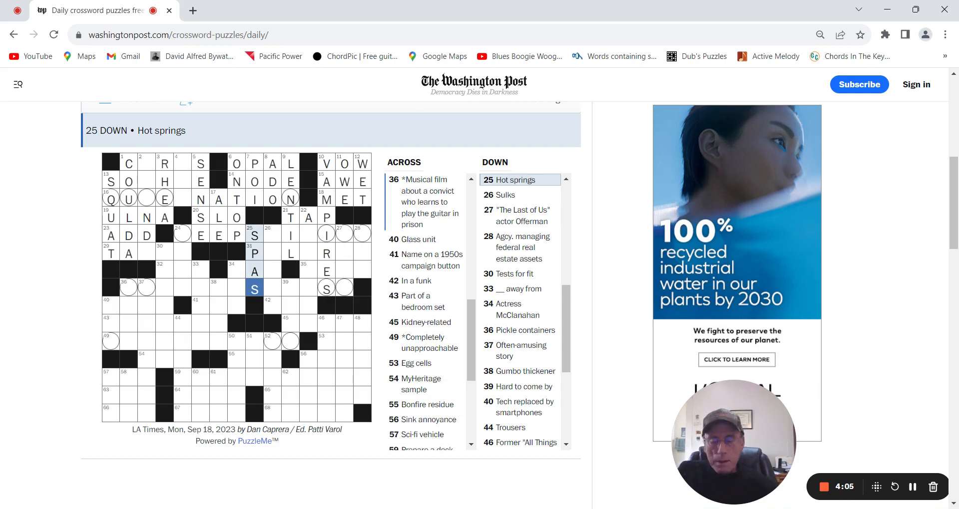
pyautogui.press('Tab')
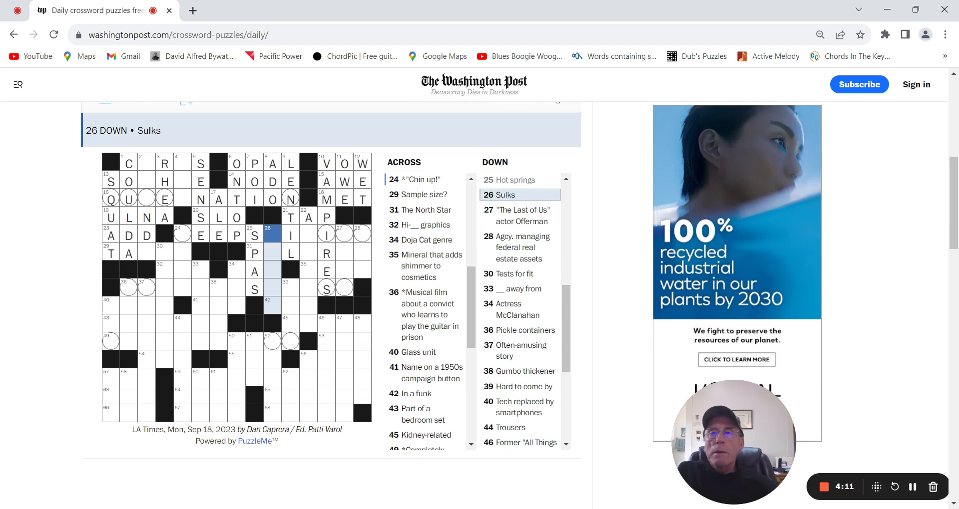
pyautogui.press('space')
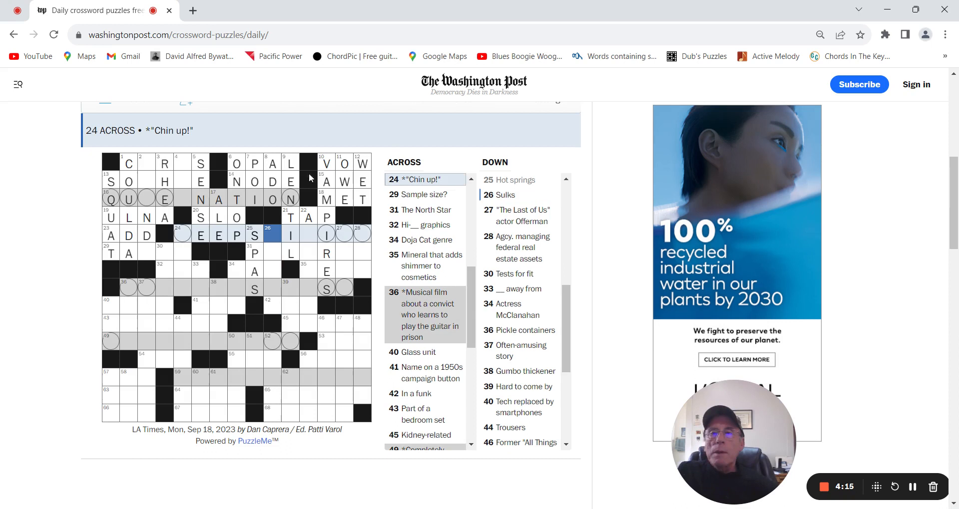
# Fill KEEL at 24 Down
pyautogui.click(178, 236)
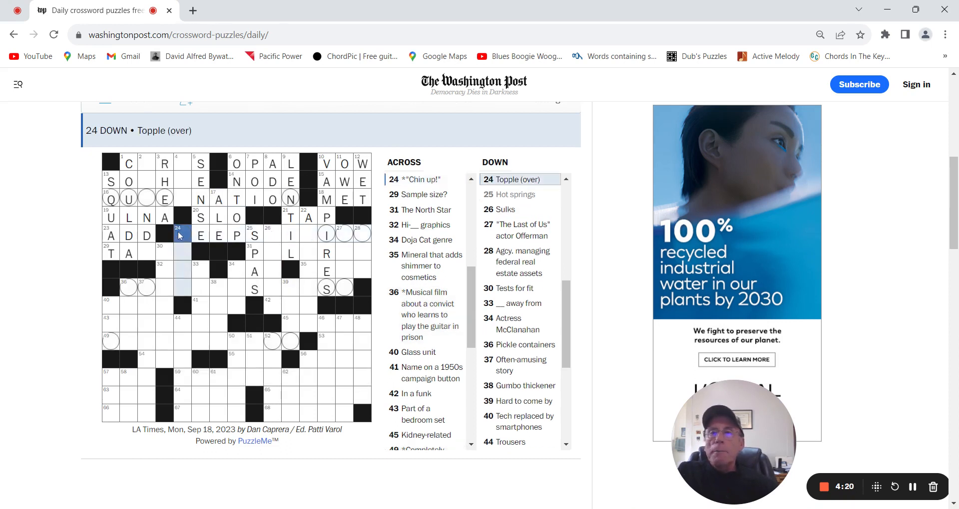
pyautogui.write('k')
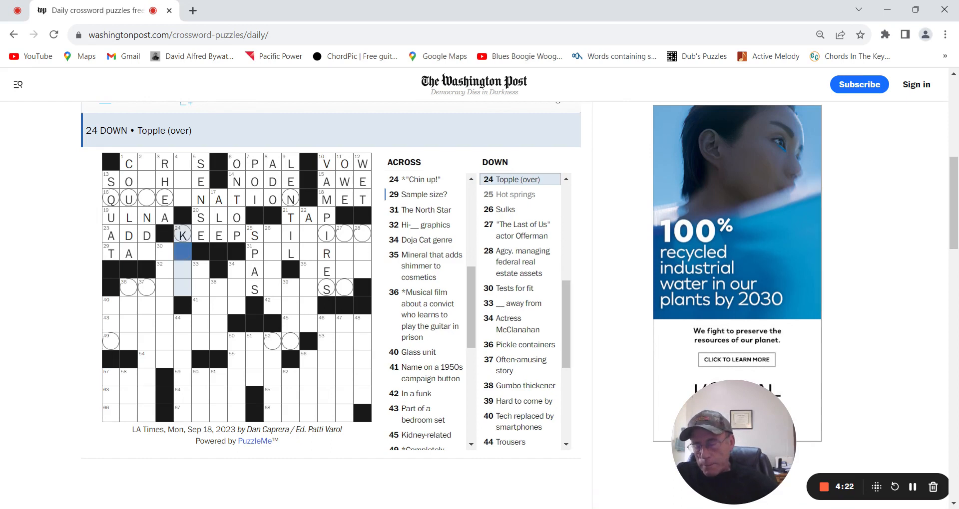
pyautogui.write('eel')
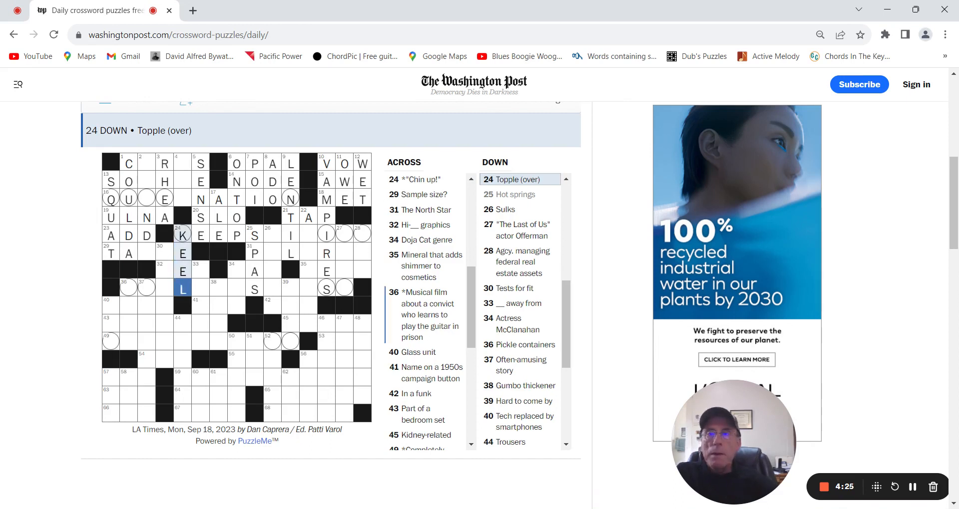
pyautogui.click(425, 314)
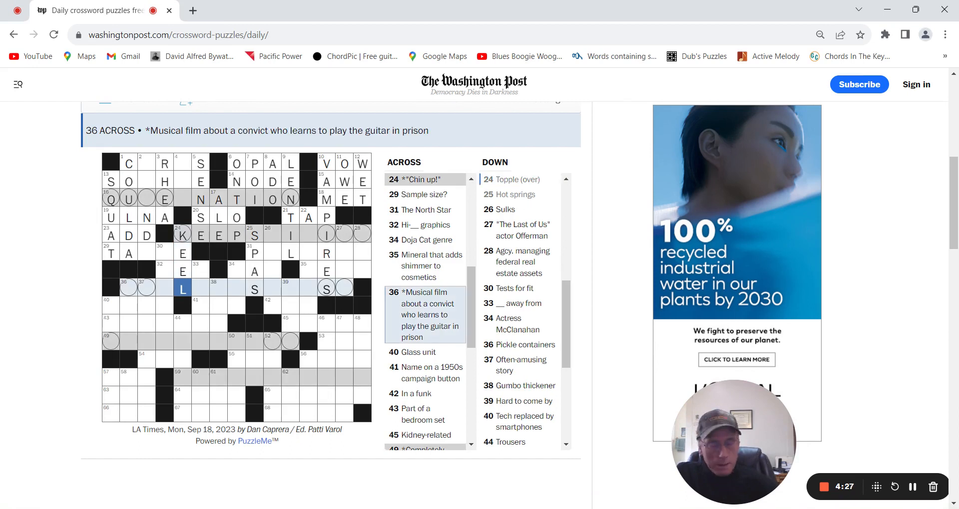
pyautogui.press('Right')
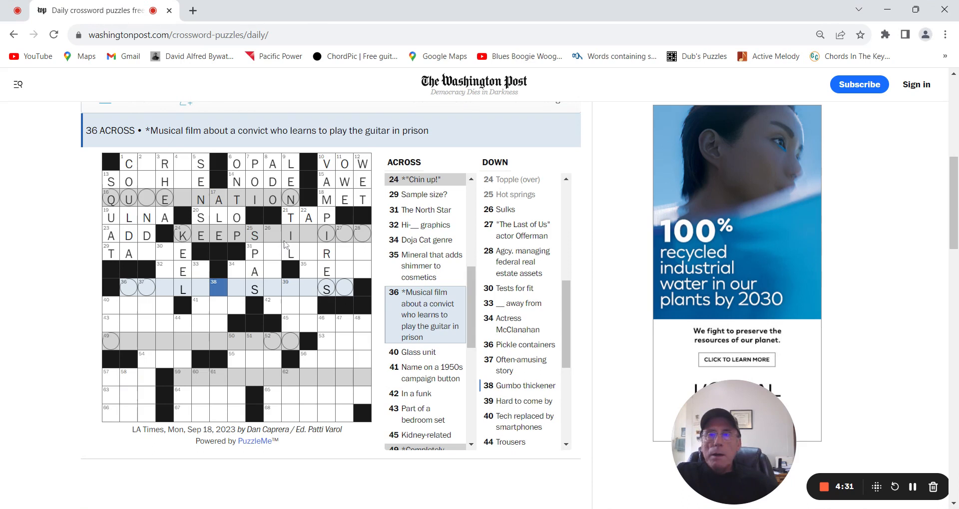
# Fill MOPES at 26 Down and complete 24 Across as KEEPSMILING
pyautogui.click(275, 239)
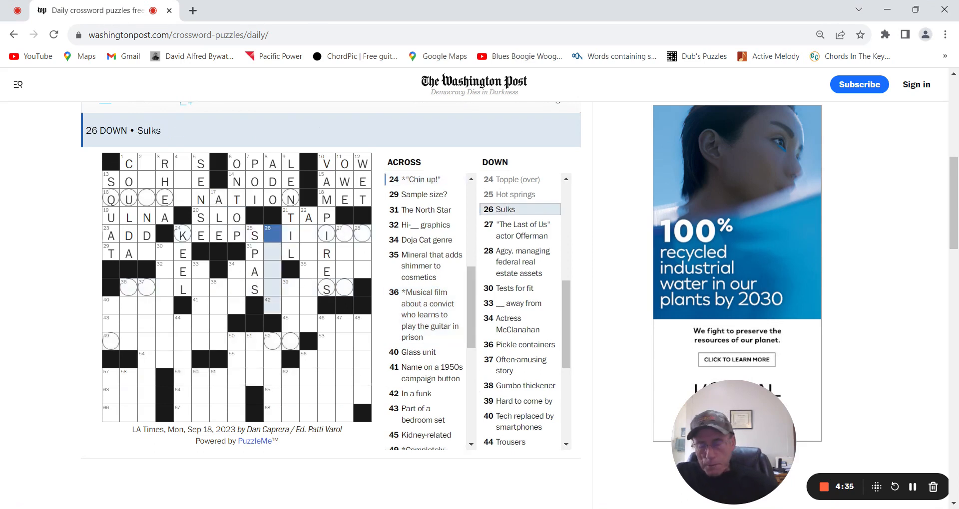
pyautogui.write('MOPES')
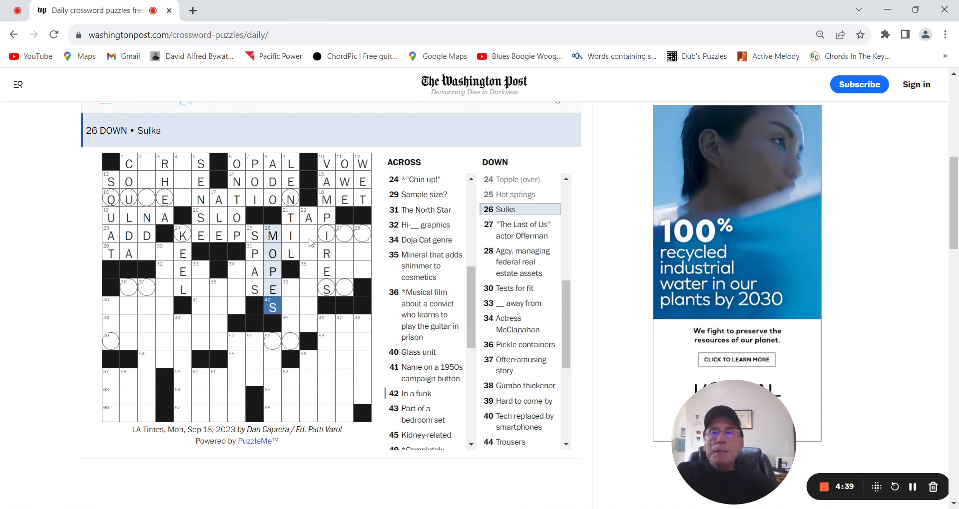
pyautogui.click(309, 238)
pyautogui.write('LI')
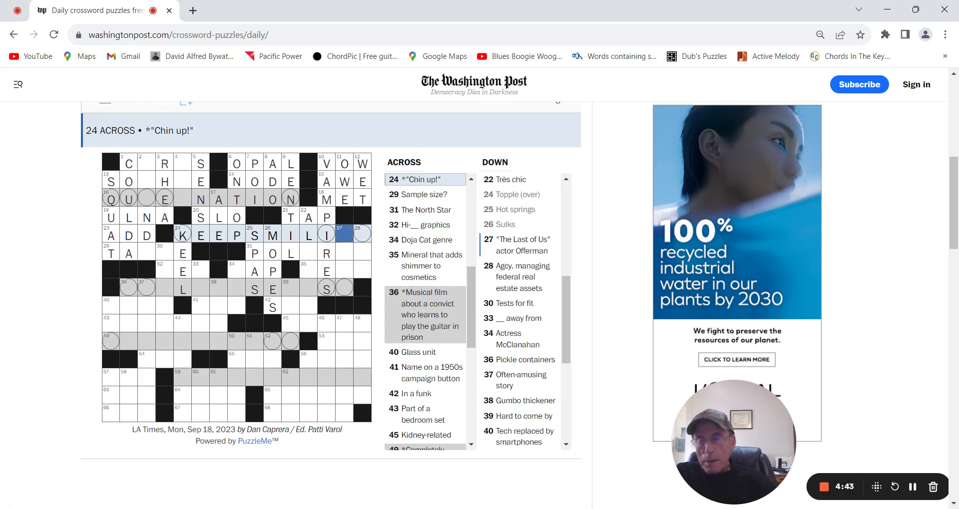
pyautogui.write('NG')
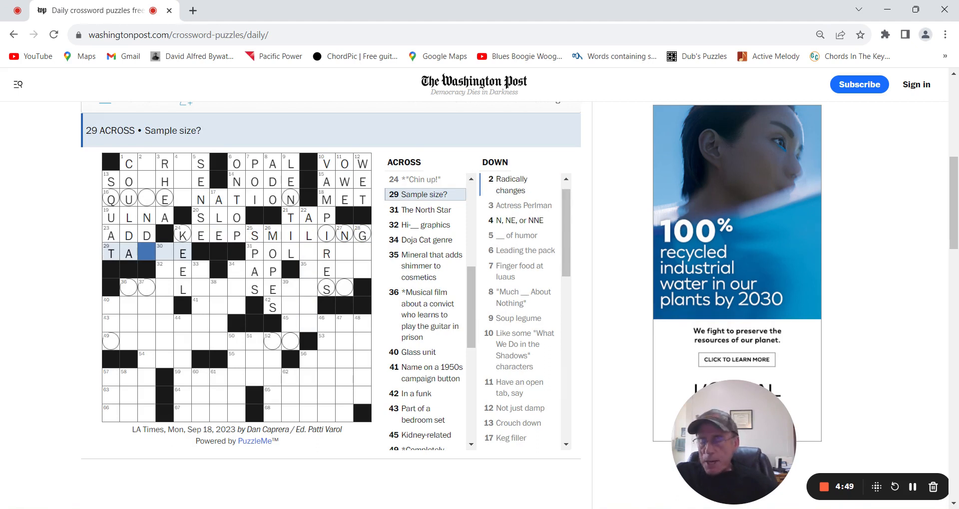
pyautogui.write('ST')
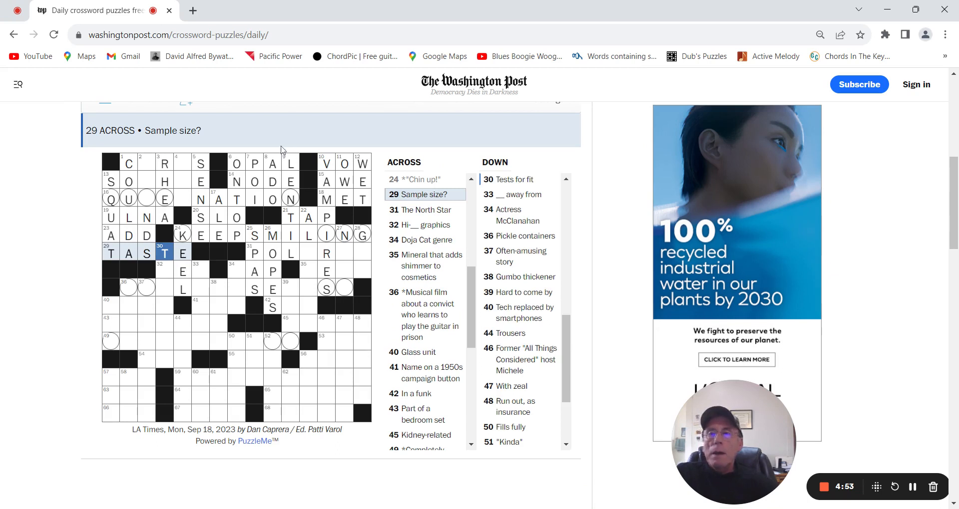
# Complete 29 Across as TASTE and 13 Across as SOPHIE
pyautogui.click(146, 183)
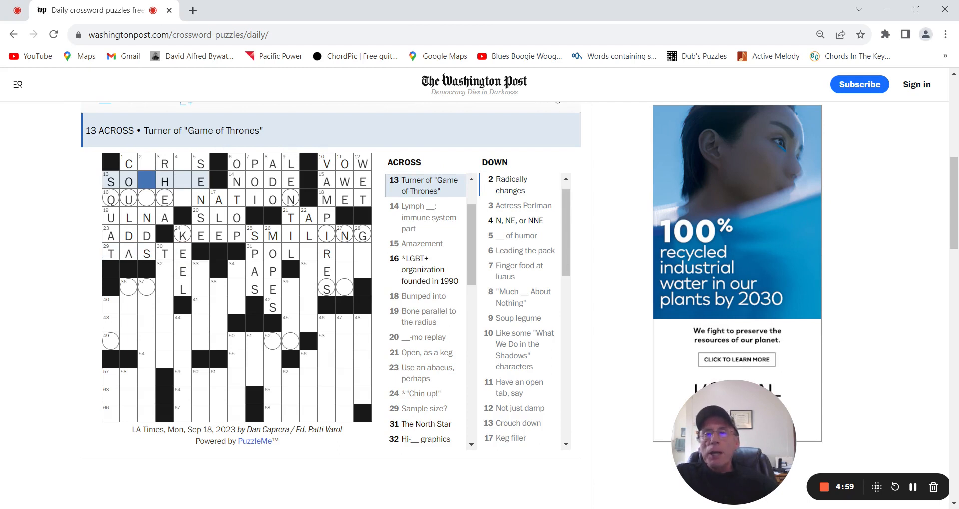
pyautogui.write('PH')
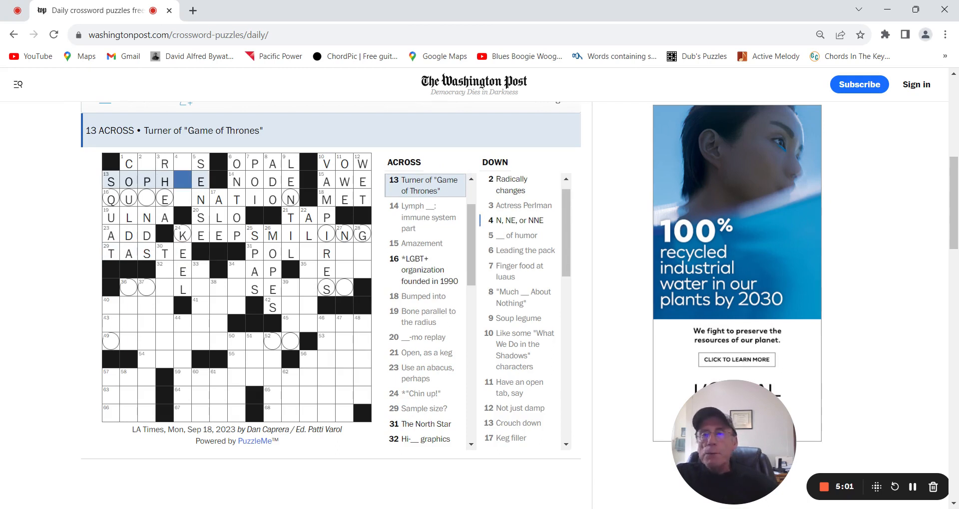
pyautogui.write('I')
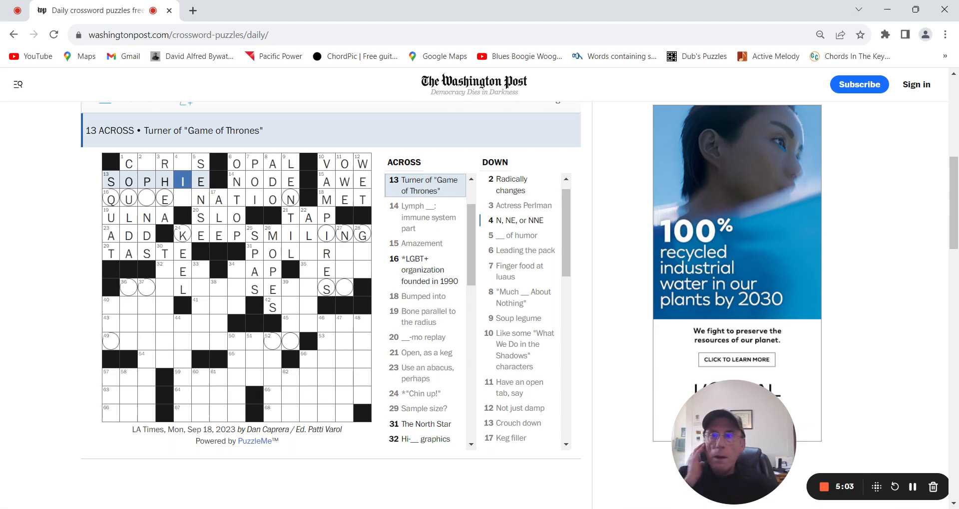
pyautogui.click(146, 164)
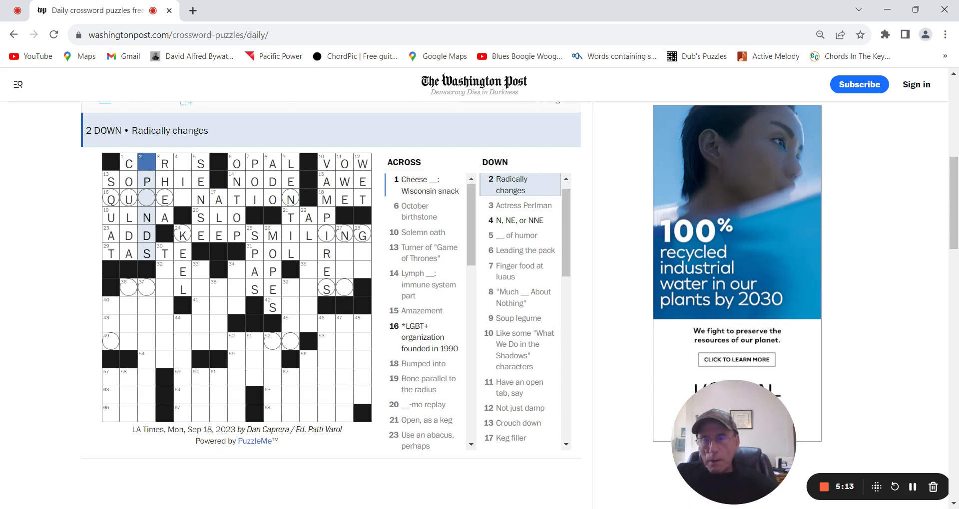
pyautogui.write('UP')
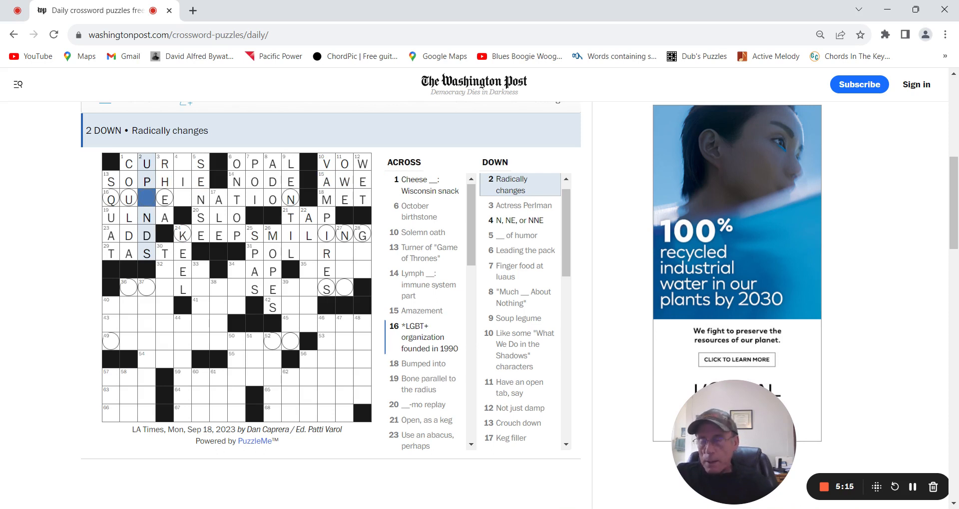
pyautogui.write('E')
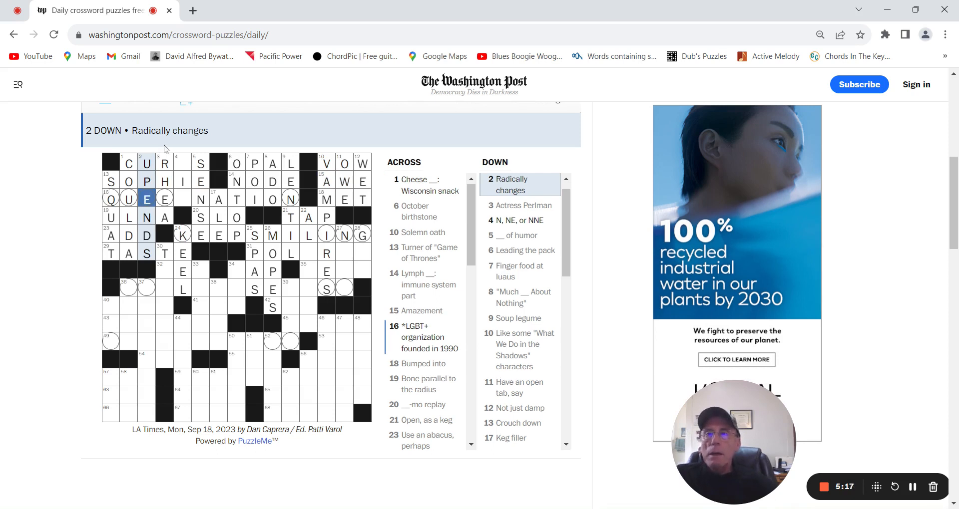
# Complete the top row as CURDS and 16 Across as QUEERNATION
pyautogui.click(180, 162)
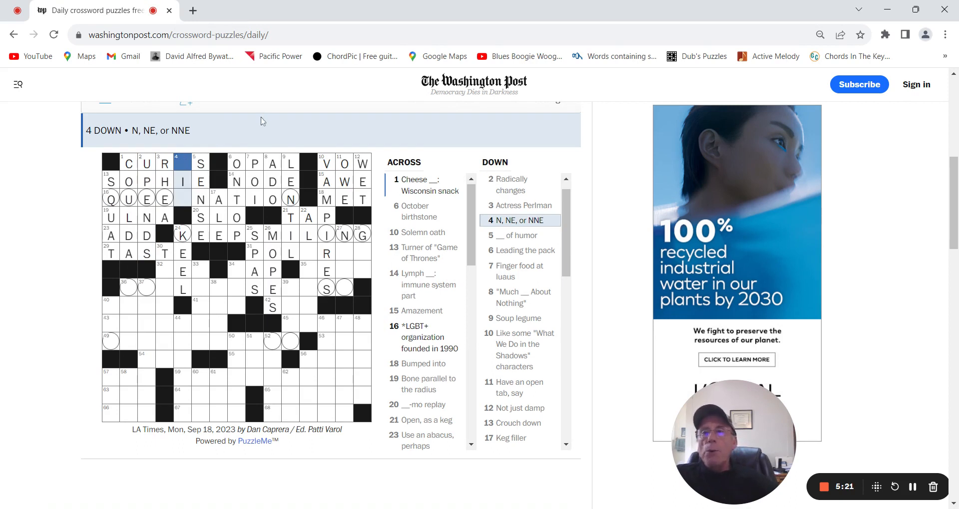
pyautogui.write('DI')
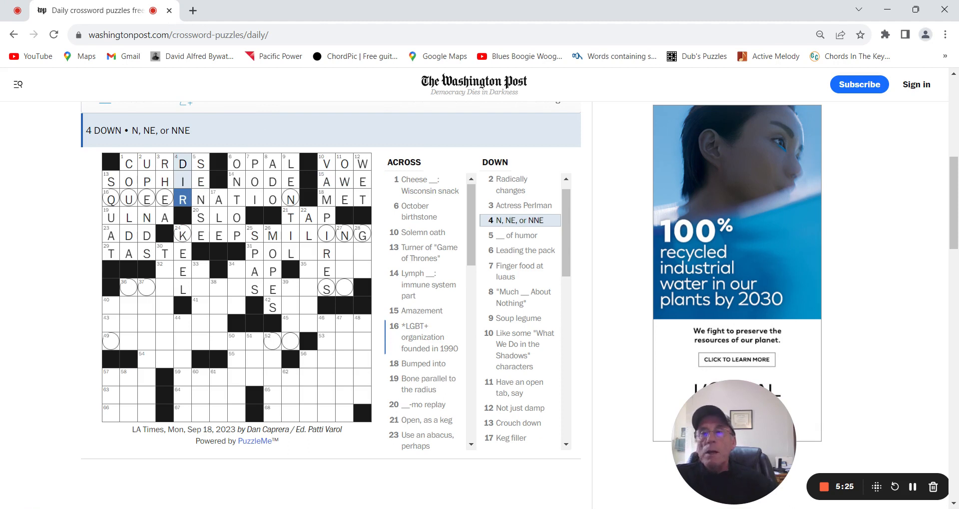
pyautogui.write('R')
pyautogui.click(112, 200)
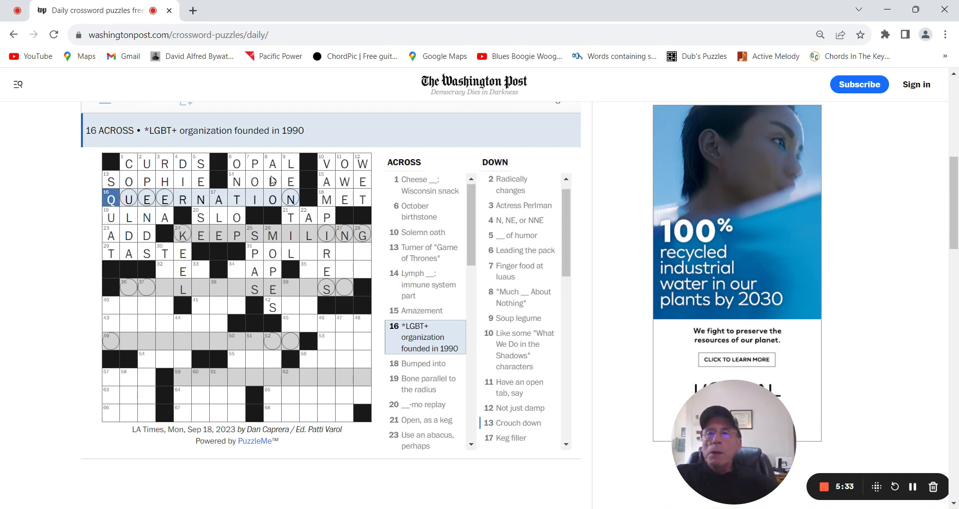
pyautogui.click(162, 269)
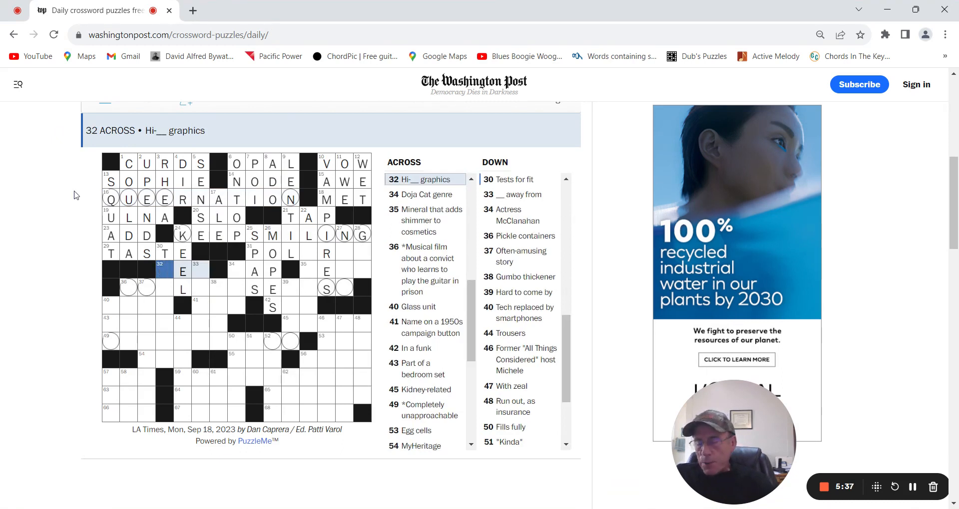
pyautogui.write('RES')
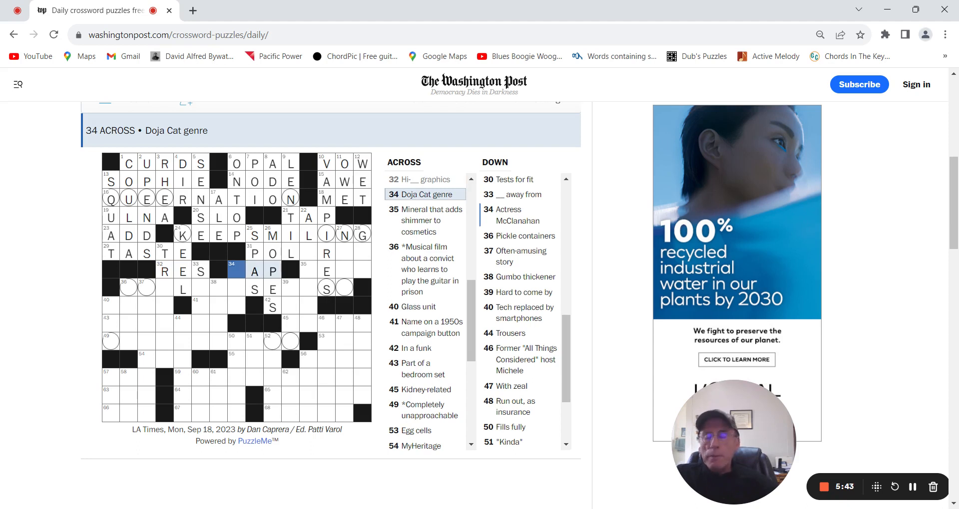
pyautogui.write('R')
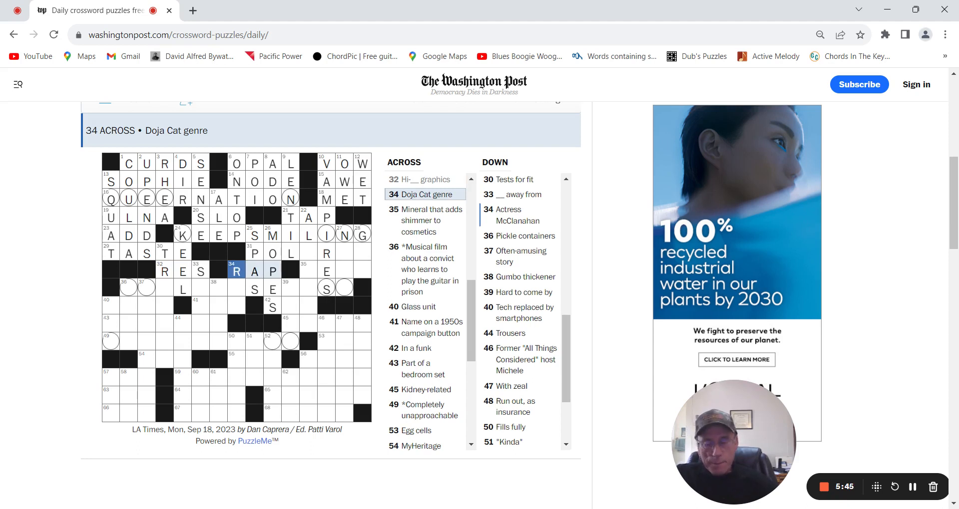
# Complete 31 Across as POLARIS, with RES and RAP at 32 and 34 Across
pyautogui.press('Tab')
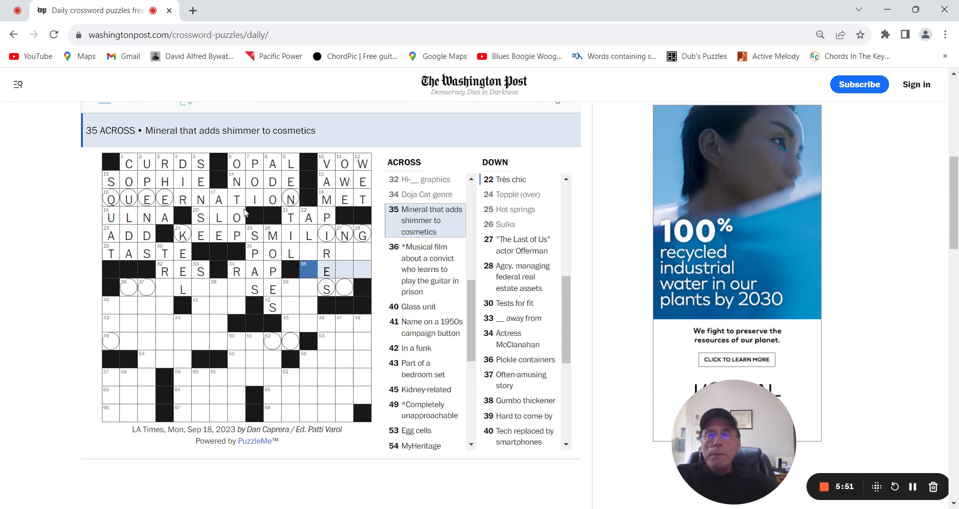
pyautogui.click(310, 254)
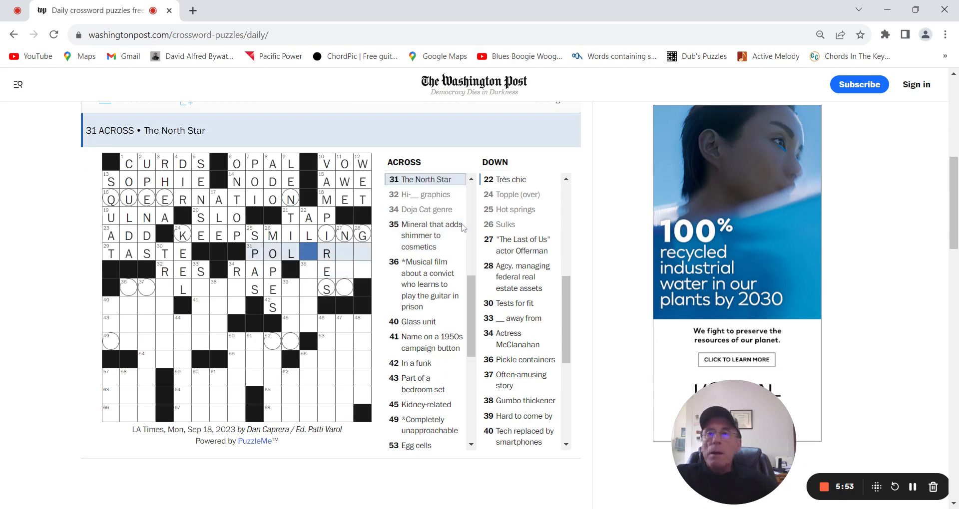
pyautogui.write('a')
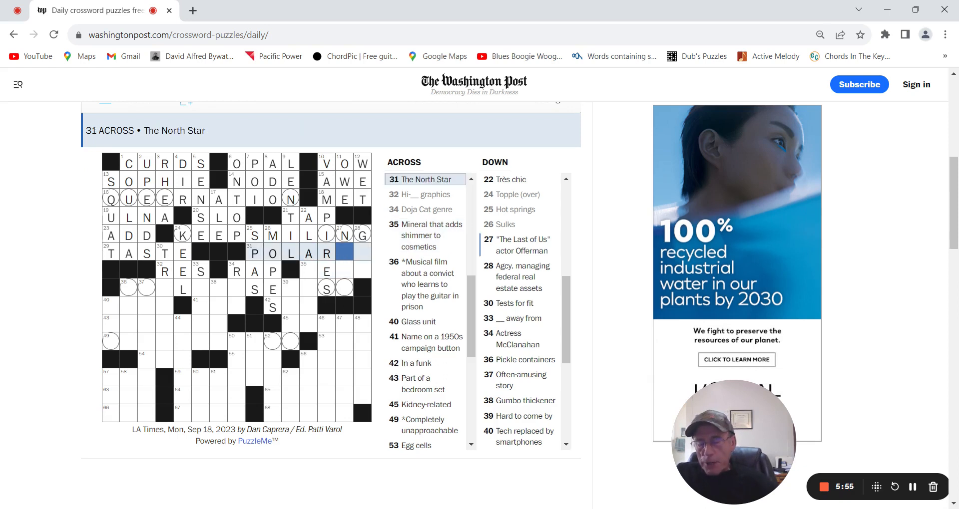
pyautogui.write('is')
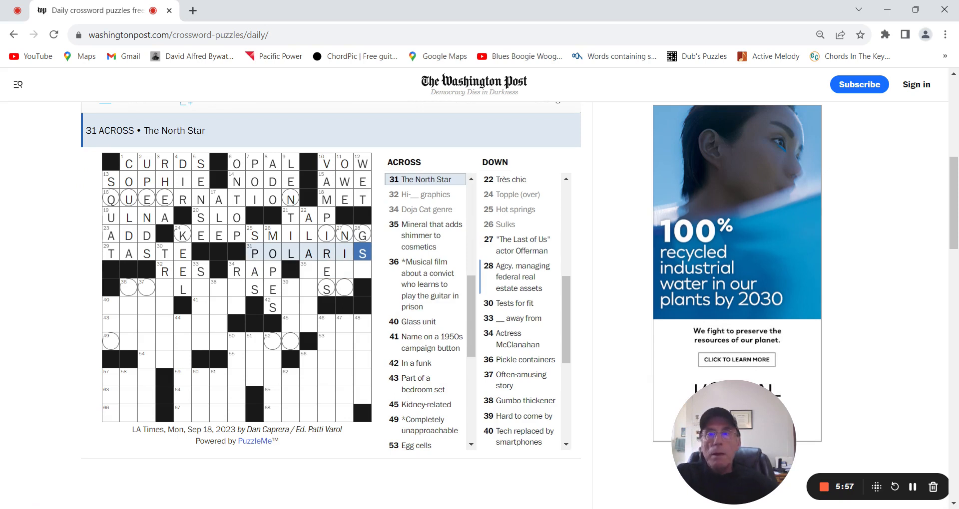
pyautogui.press('Tab')
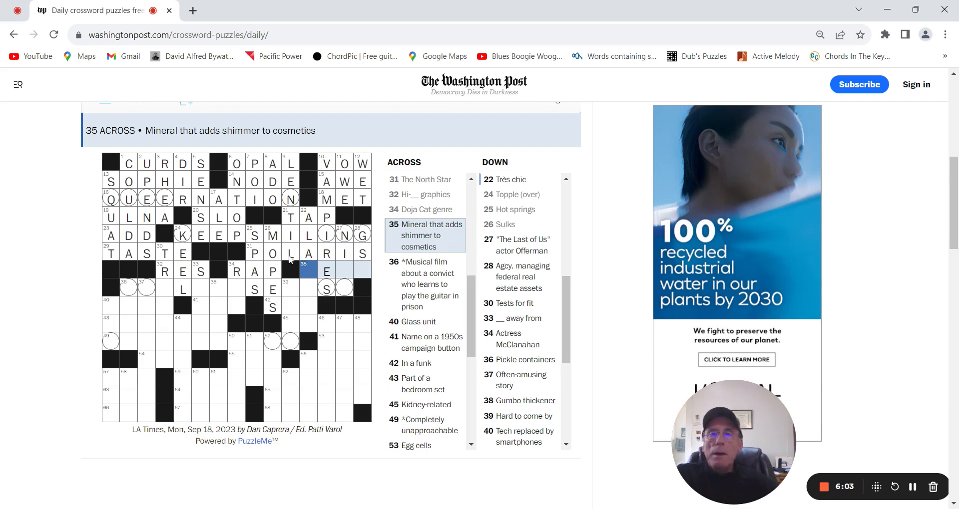
pyautogui.press('Right')
pyautogui.press('Right')
pyautogui.press('Down')
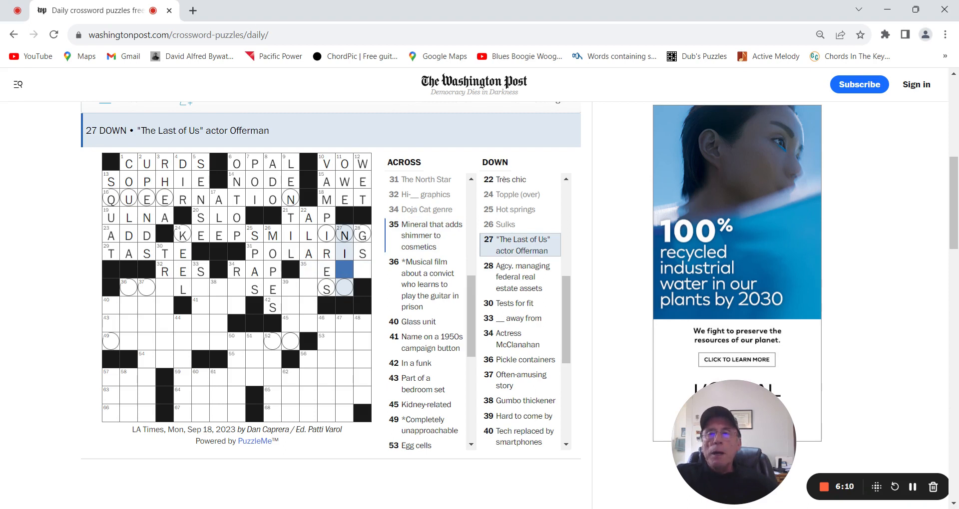
# Enter RUE at 34 Down, TRIESON at 30 Down and JARS at 36 Down
pyautogui.click(363, 274)
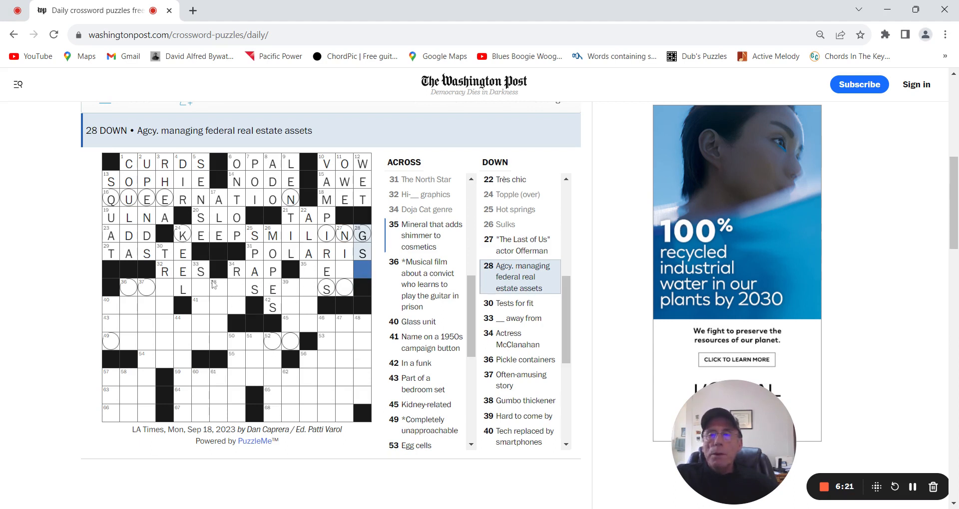
pyautogui.click(236, 289)
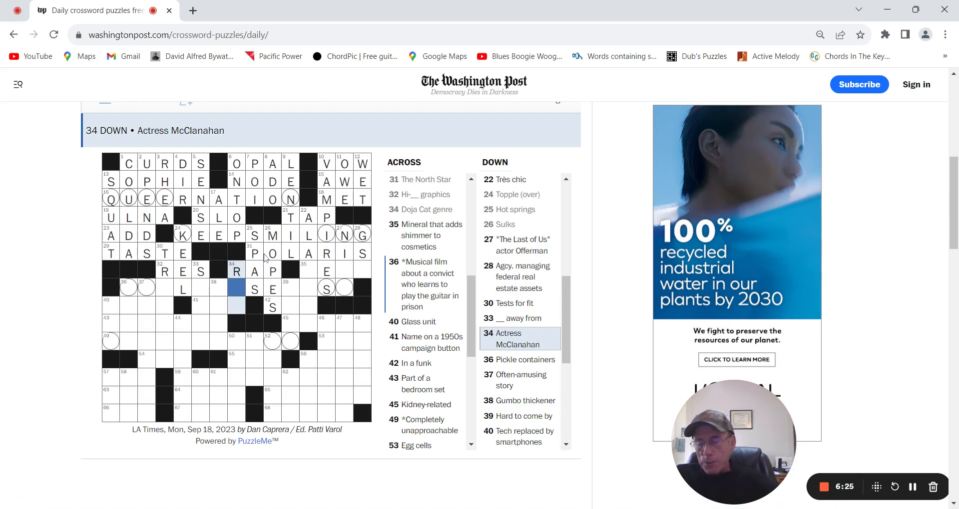
pyautogui.write('UE')
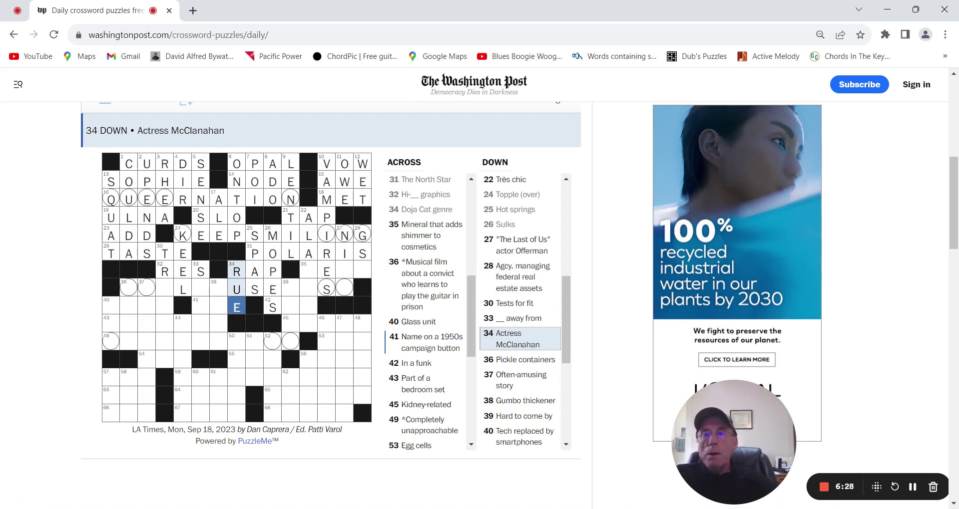
pyautogui.click(198, 291)
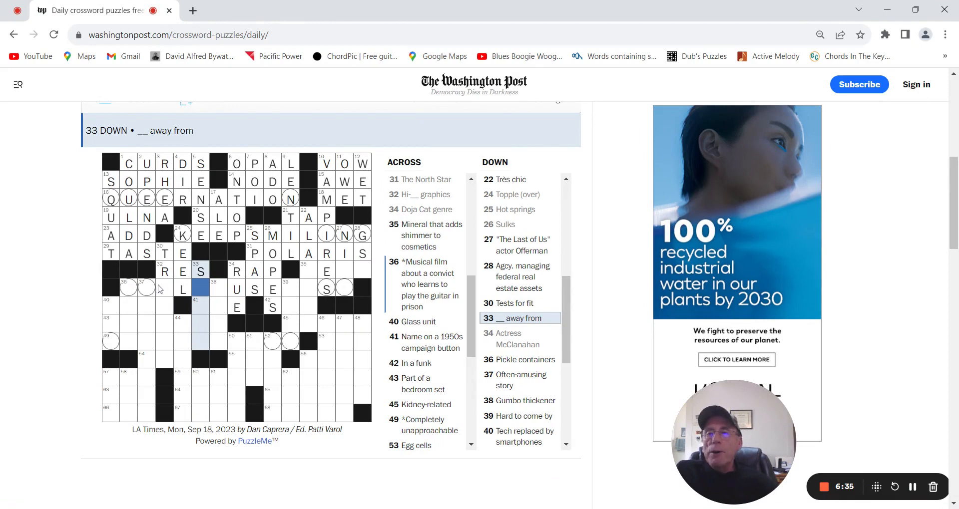
pyautogui.click(161, 289)
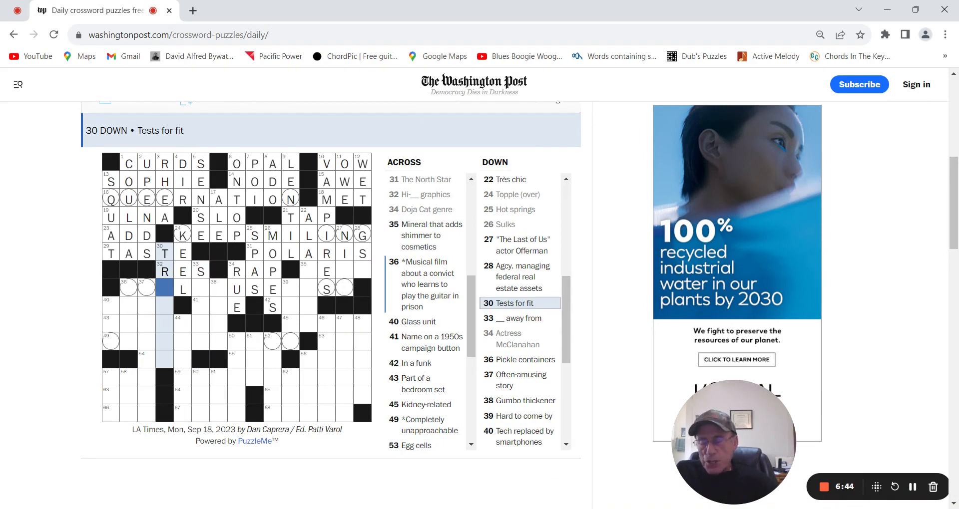
pyautogui.write('IESO')
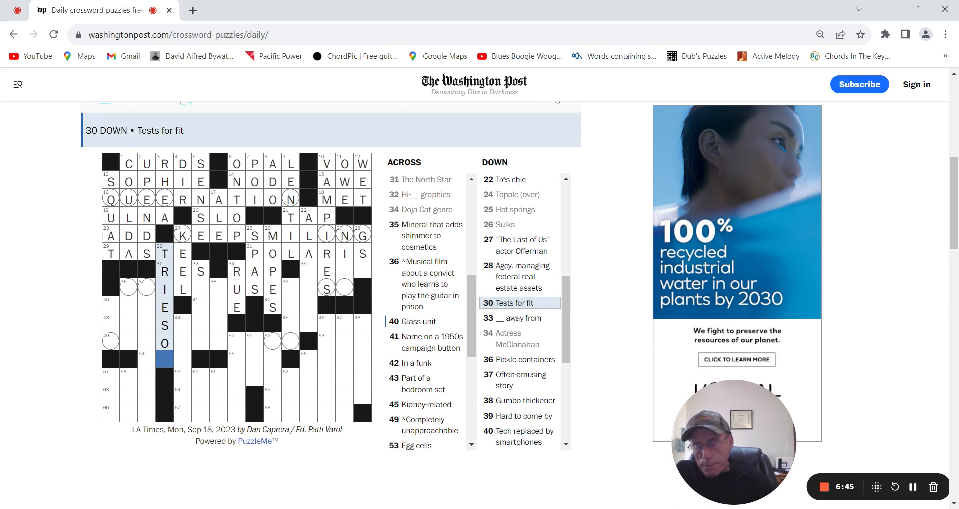
pyautogui.write('N')
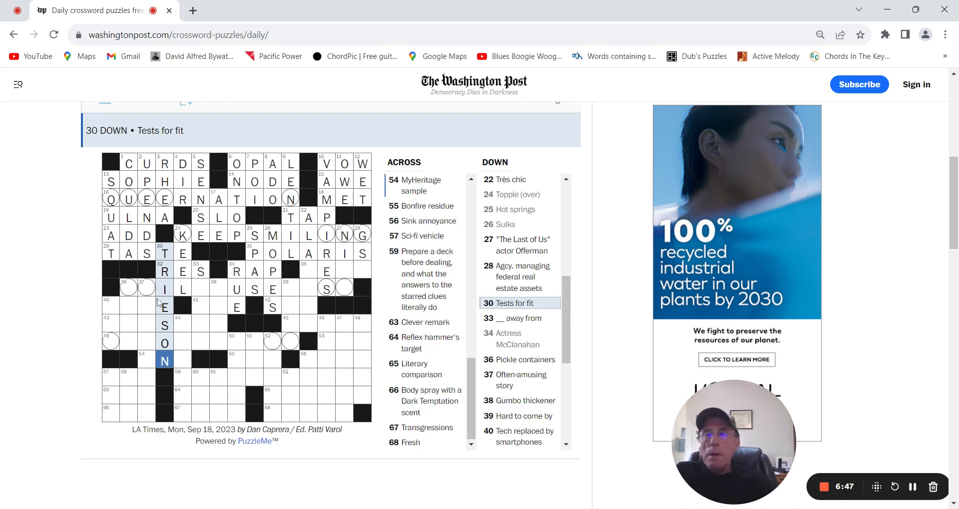
pyautogui.click(126, 288)
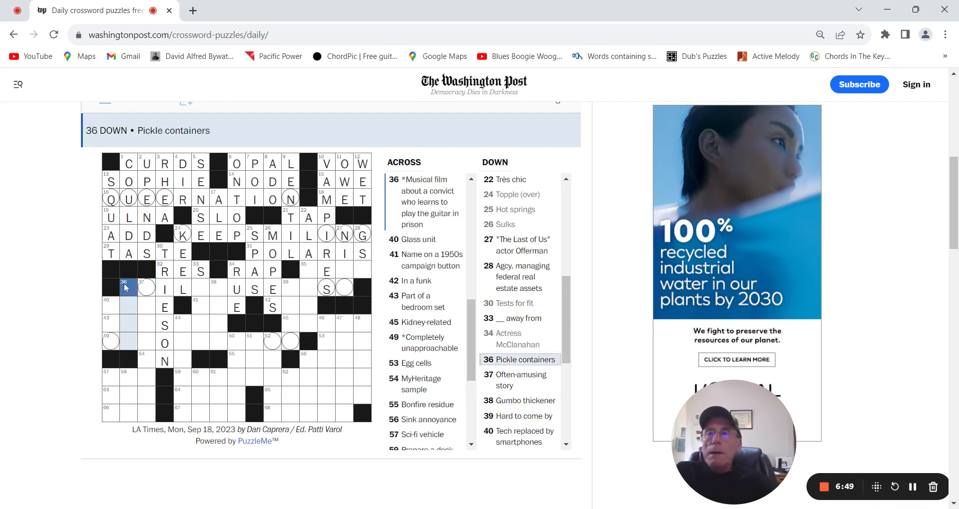
pyautogui.write('J')
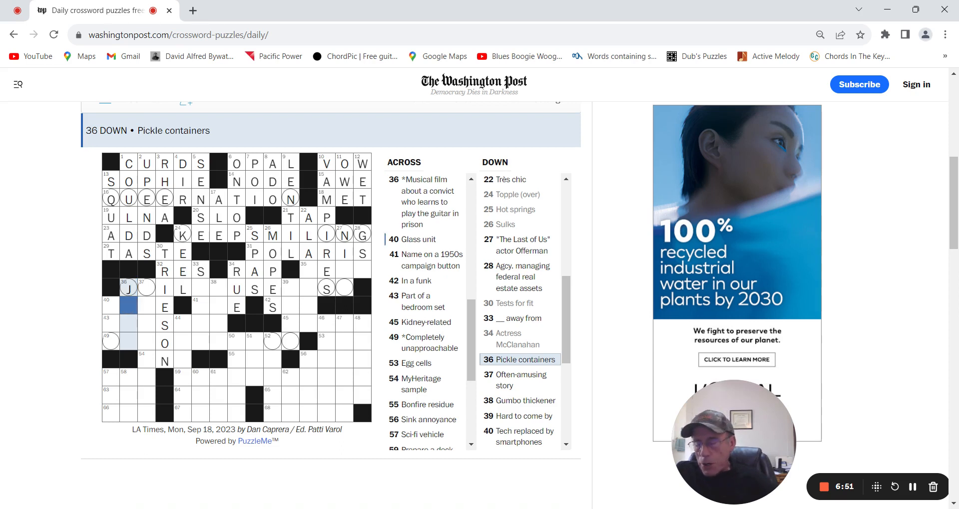
pyautogui.write('ARS')
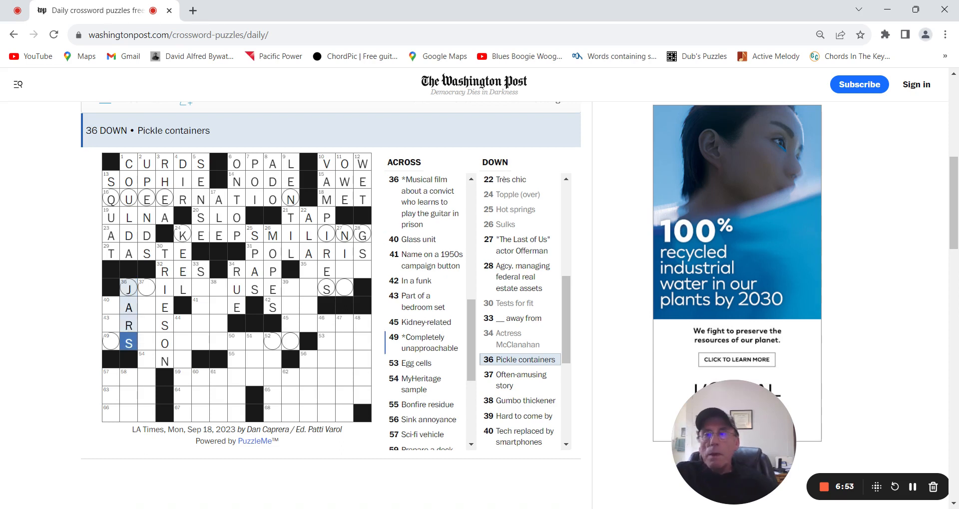
# Complete JAILHOUSEROCK at 36 Across and correct the end of 10 Down to IC
pyautogui.click(146, 289)
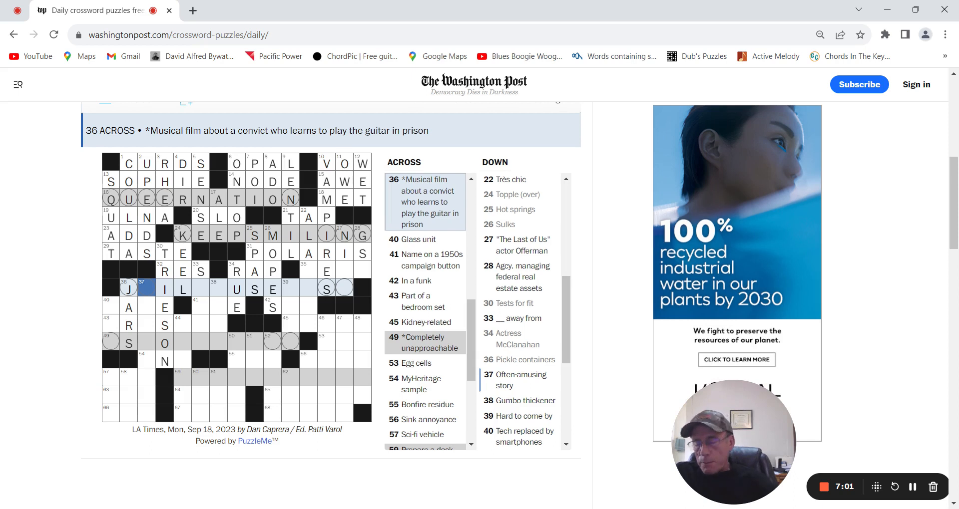
pyautogui.write('a')
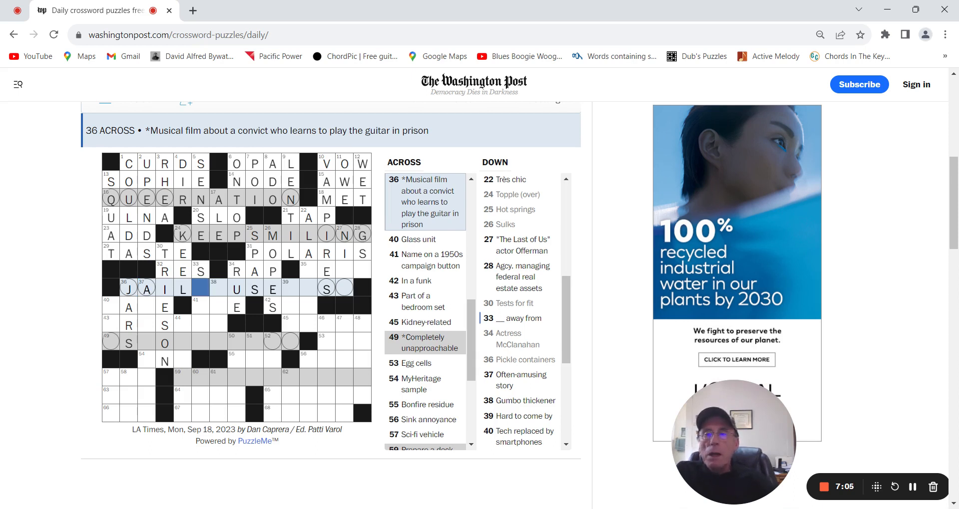
pyautogui.write('h')
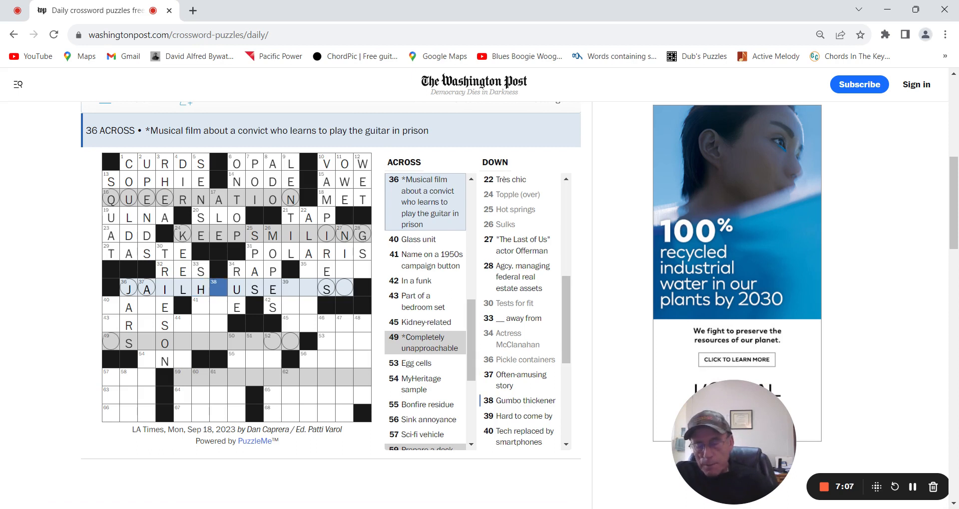
pyautogui.write('o')
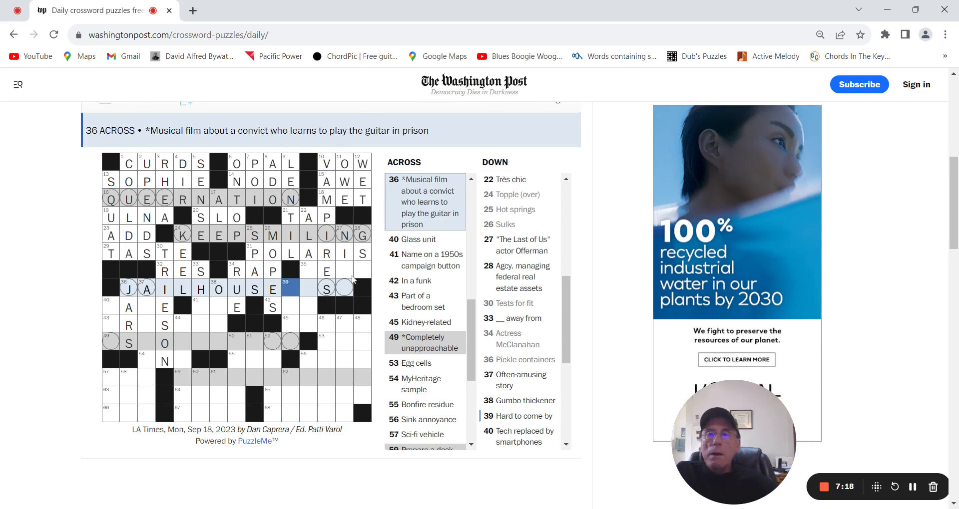
pyautogui.click(326, 272)
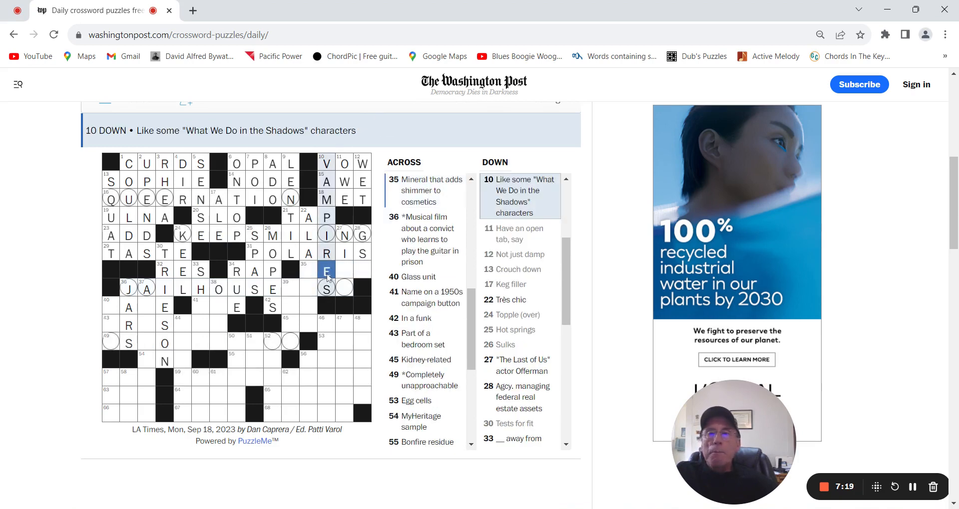
pyautogui.write('i')
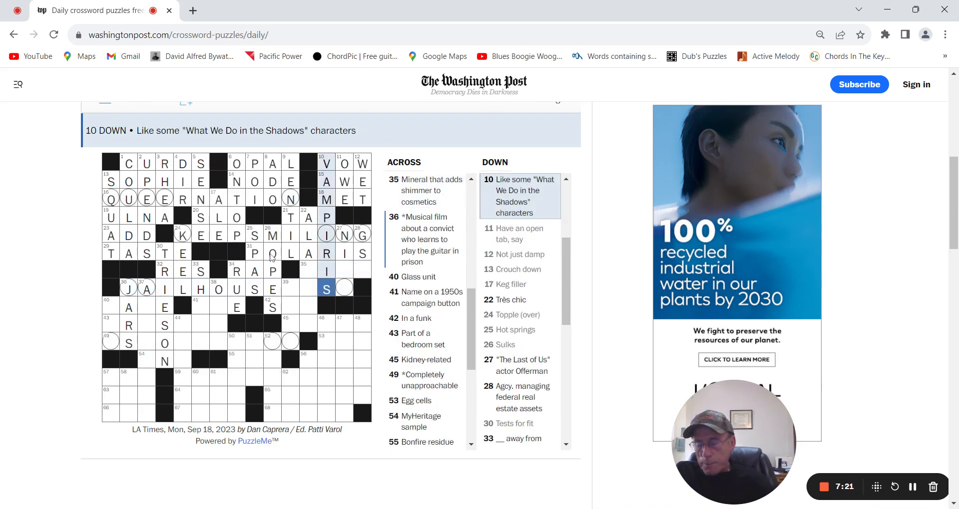
pyautogui.write('c')
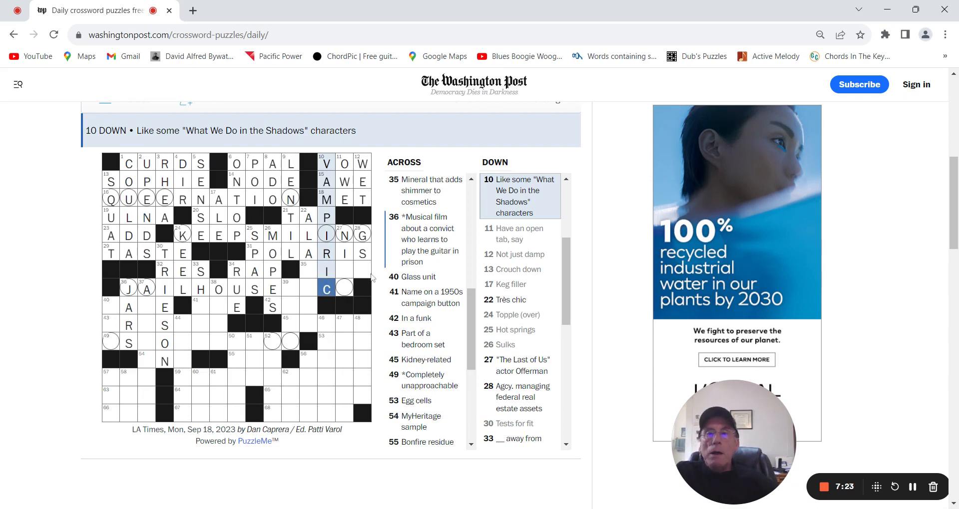
pyautogui.click(312, 274)
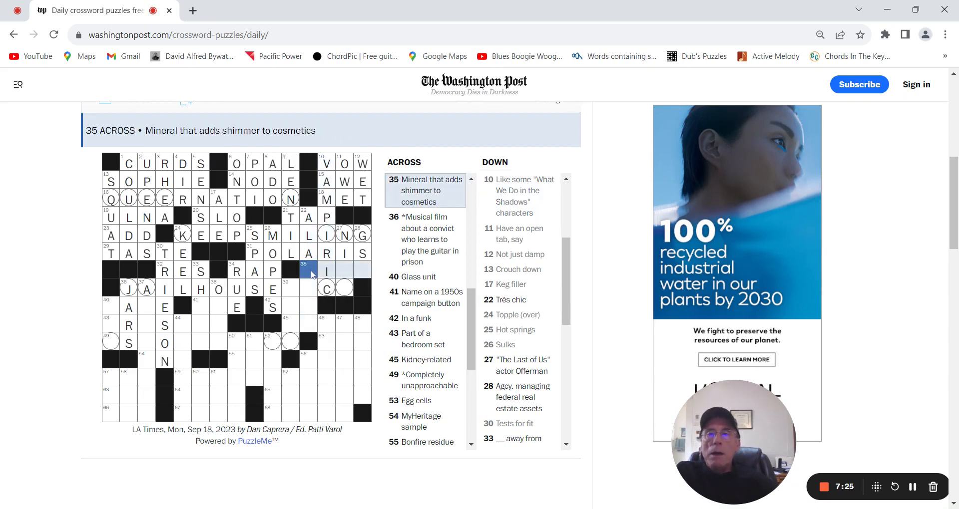
pyautogui.click(312, 274)
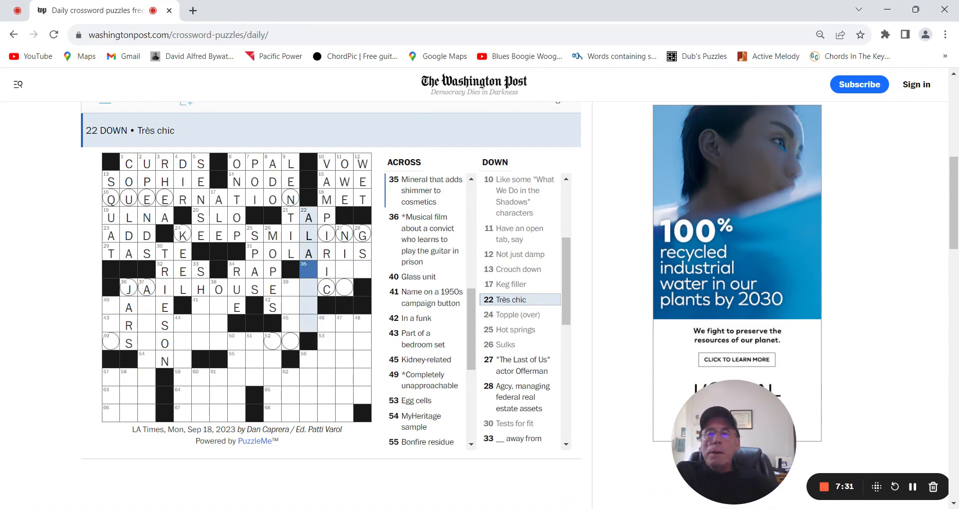
pyautogui.click(289, 291)
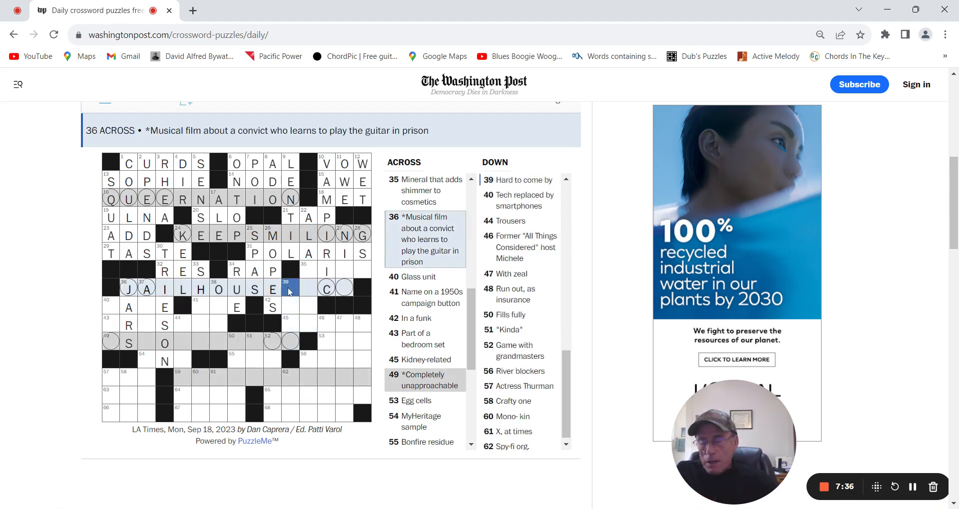
pyautogui.write('ROC')
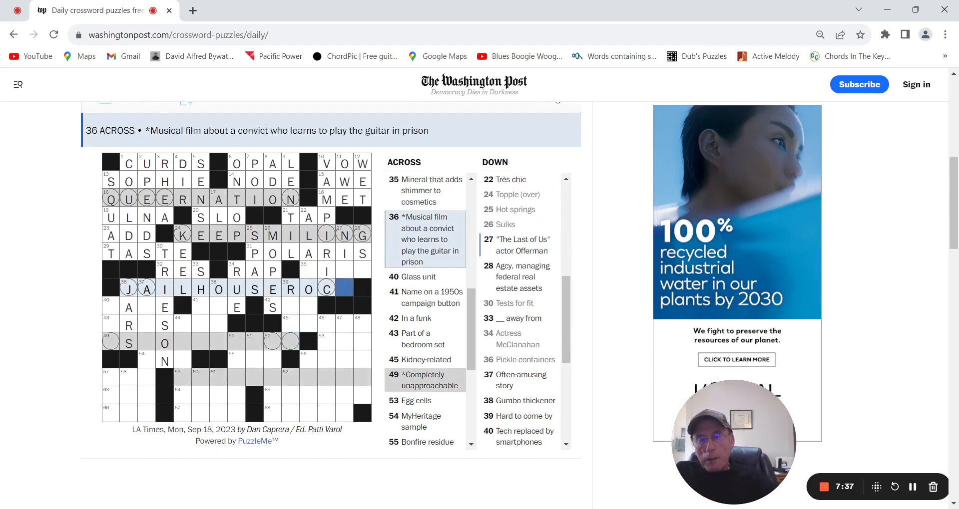
pyautogui.write('K')
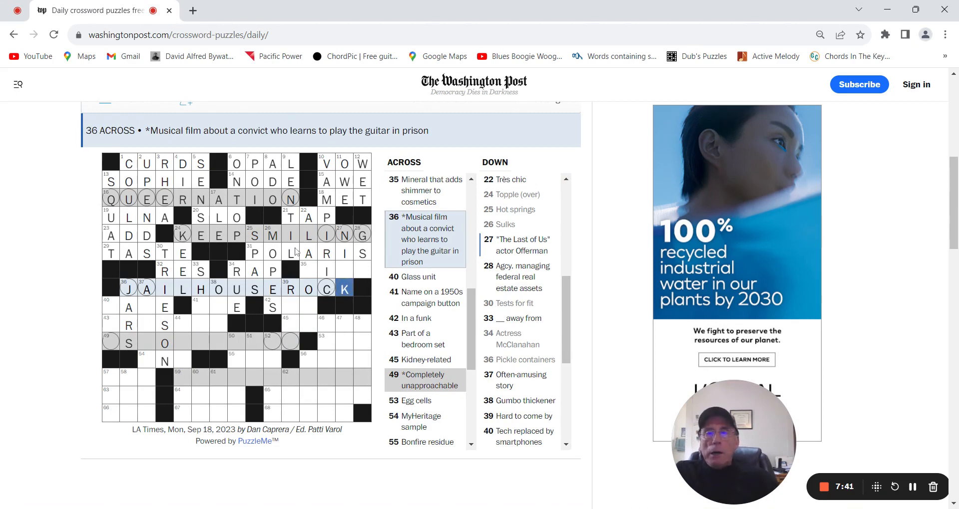
# Finish 22 Down's last letters and enter RENAL at 45 Across, Kidney-related
pyautogui.click(308, 275)
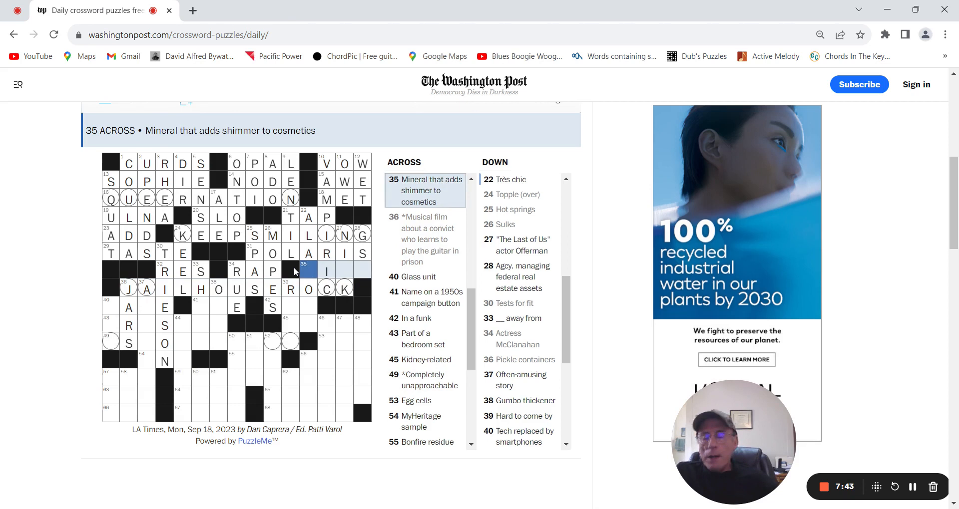
pyautogui.write('MICA')
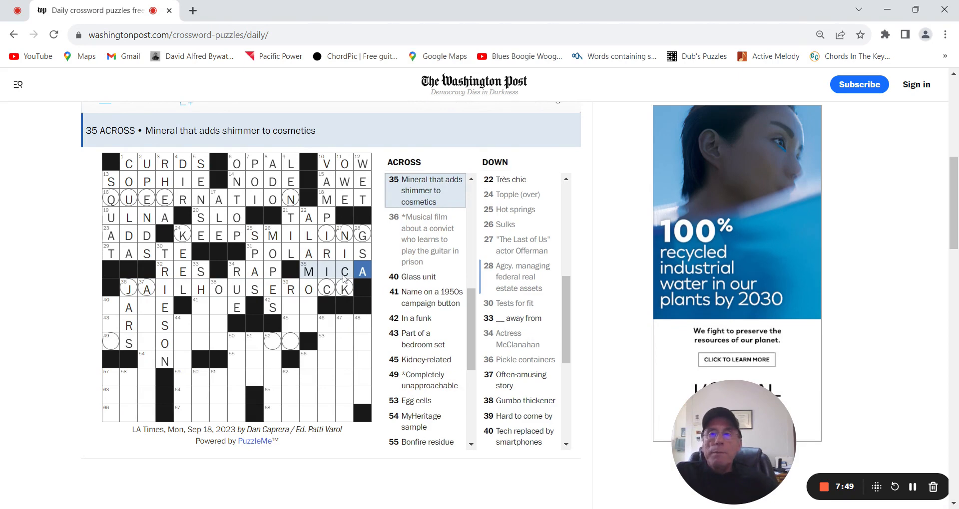
pyautogui.click(292, 307)
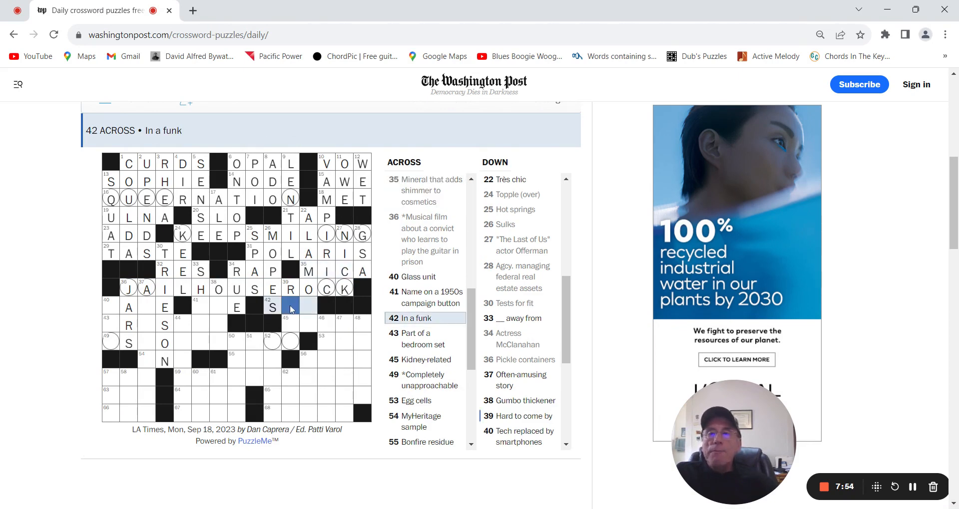
pyautogui.click(292, 308)
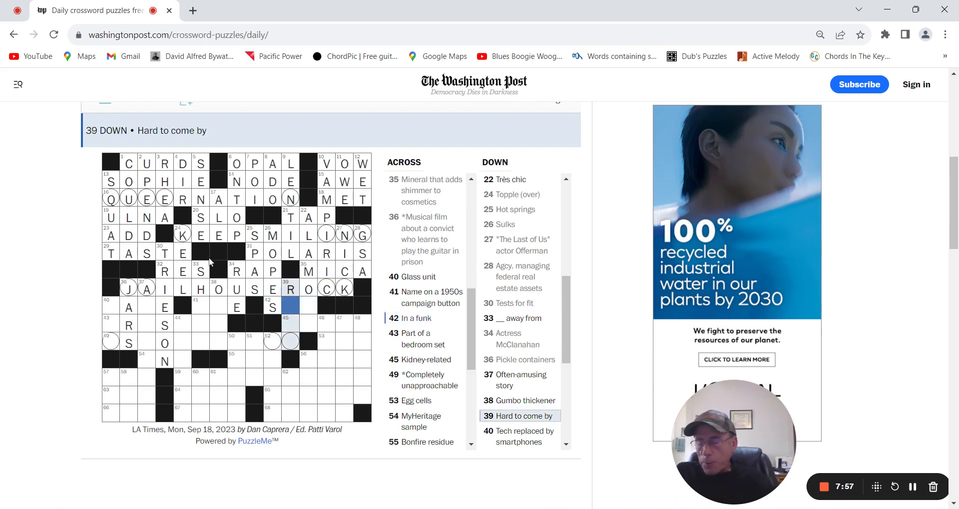
pyautogui.write('ARE')
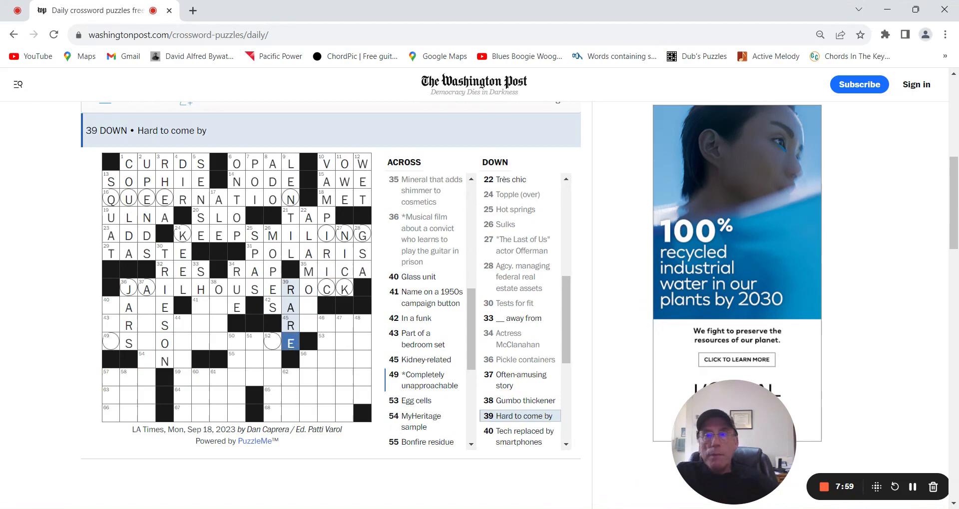
pyautogui.click(315, 307)
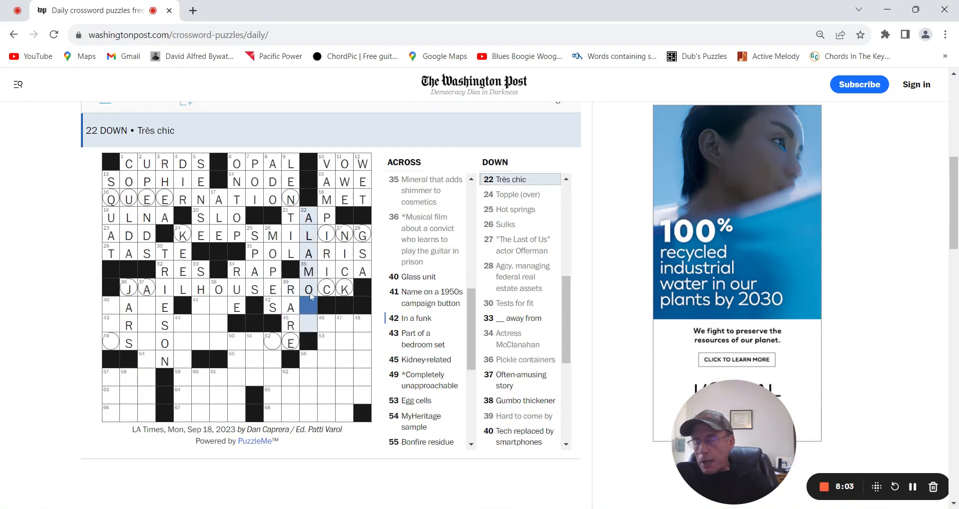
pyautogui.write('DE')
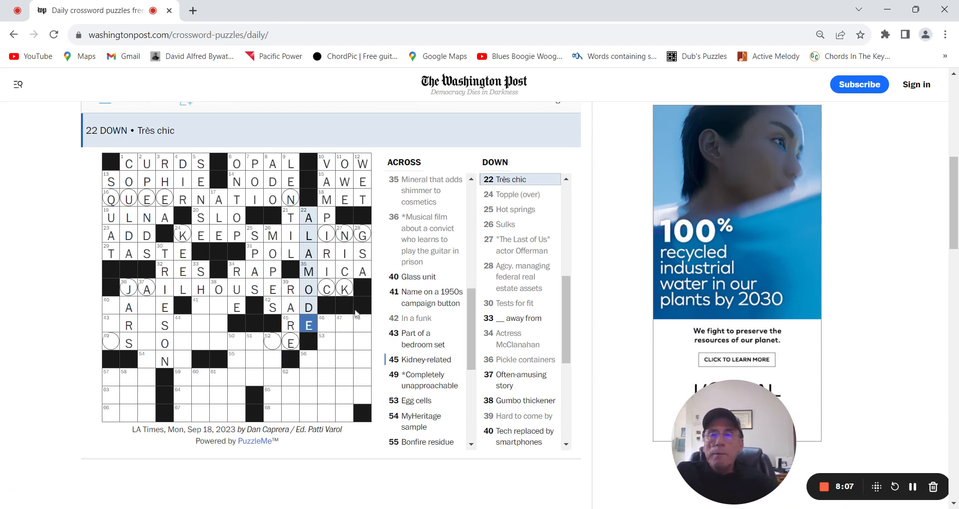
pyautogui.click(326, 327)
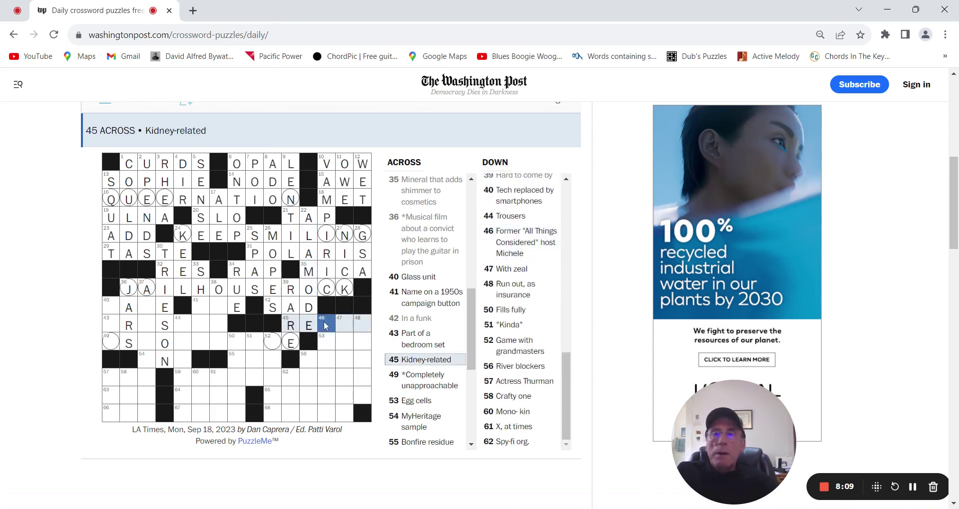
pyautogui.write('N')
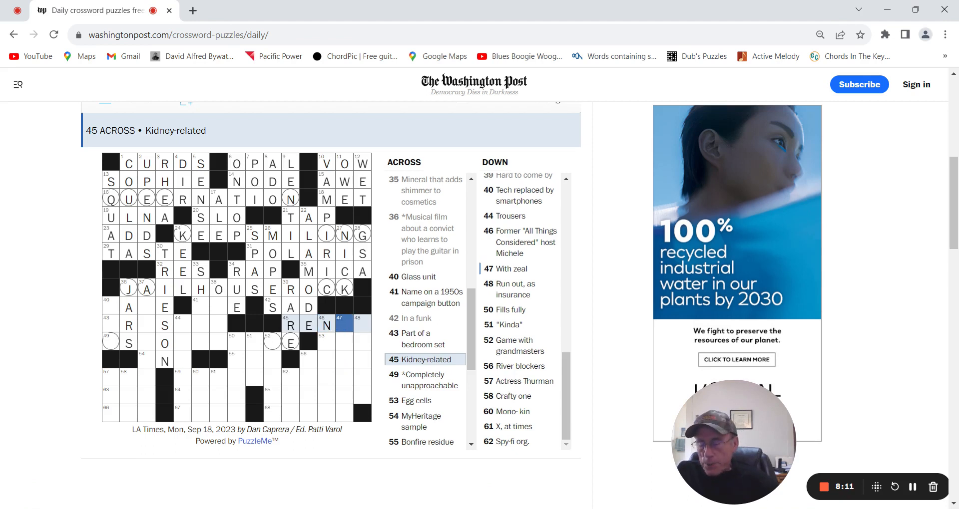
pyautogui.write('AL')
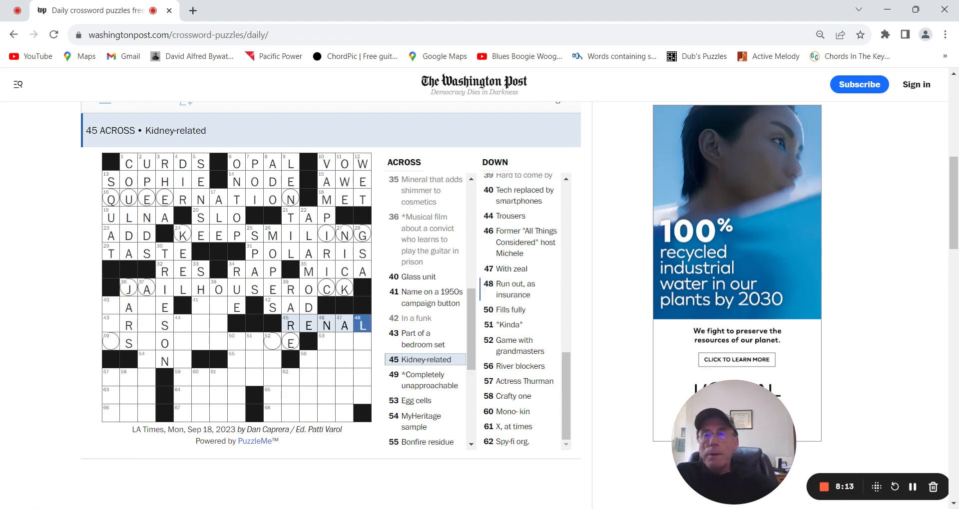
# Enter PANE at 40 Across, IKE at 41 Across, PDA at 40 Down and DRESSER at 43 Across
pyautogui.click(110, 309)
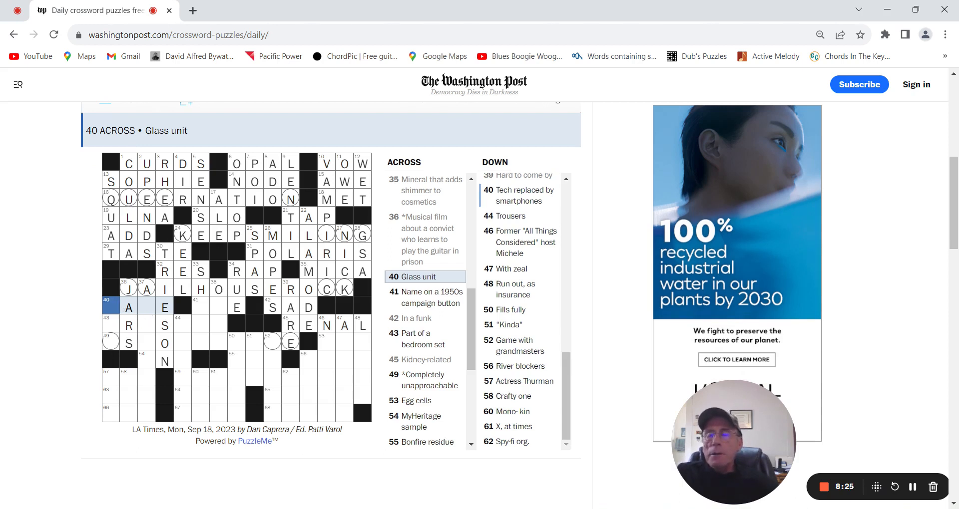
pyautogui.write('PAN')
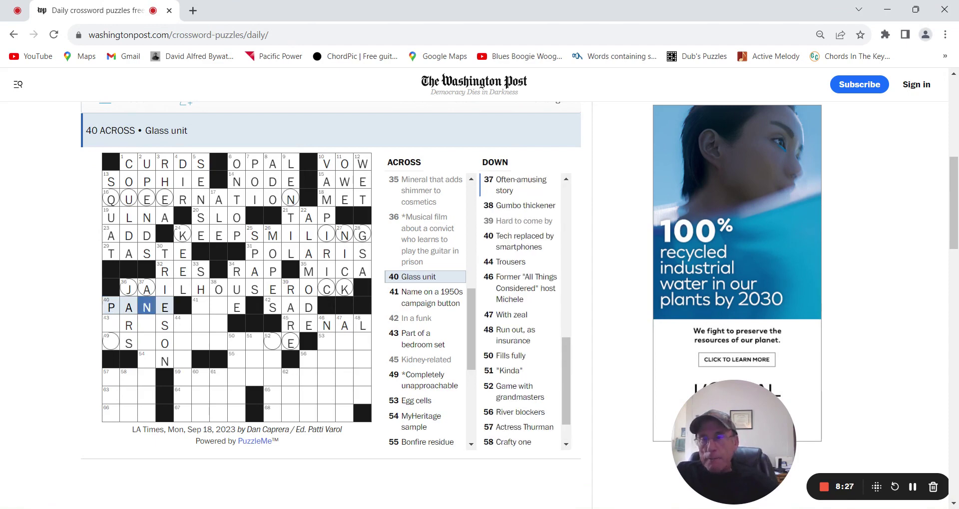
pyautogui.write('E ')
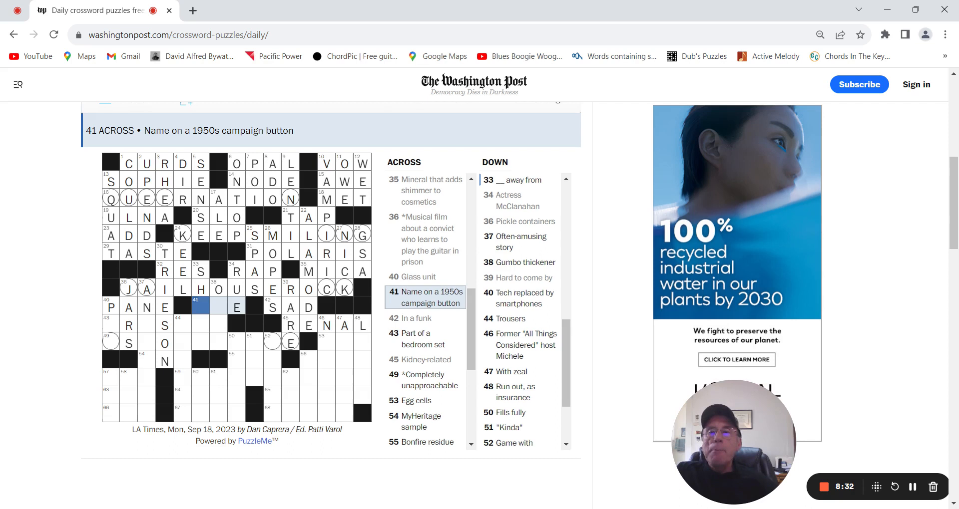
pyautogui.write('IK')
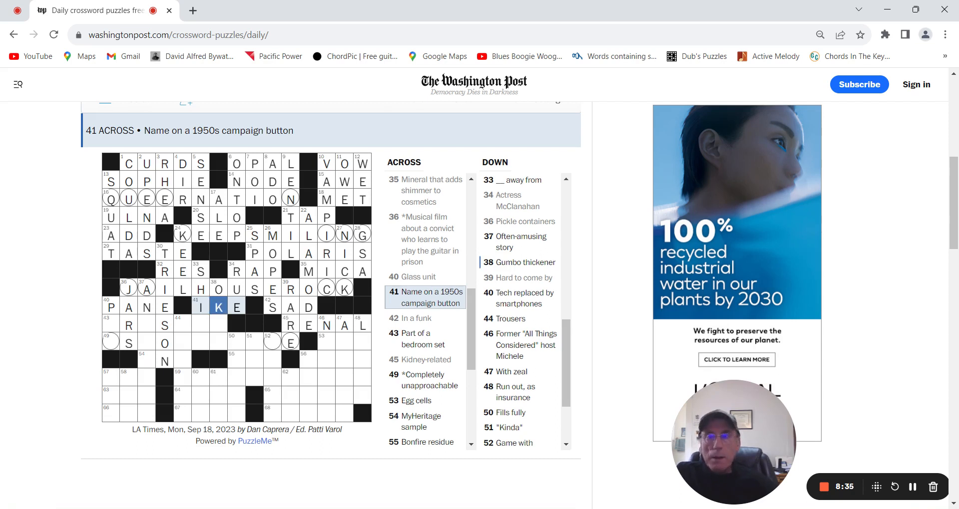
pyautogui.write('E')
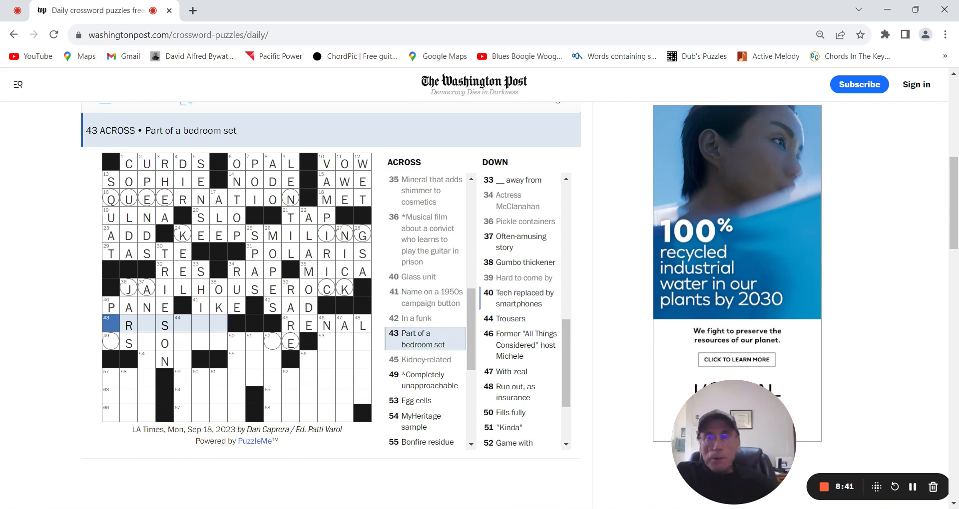
pyautogui.press('space')
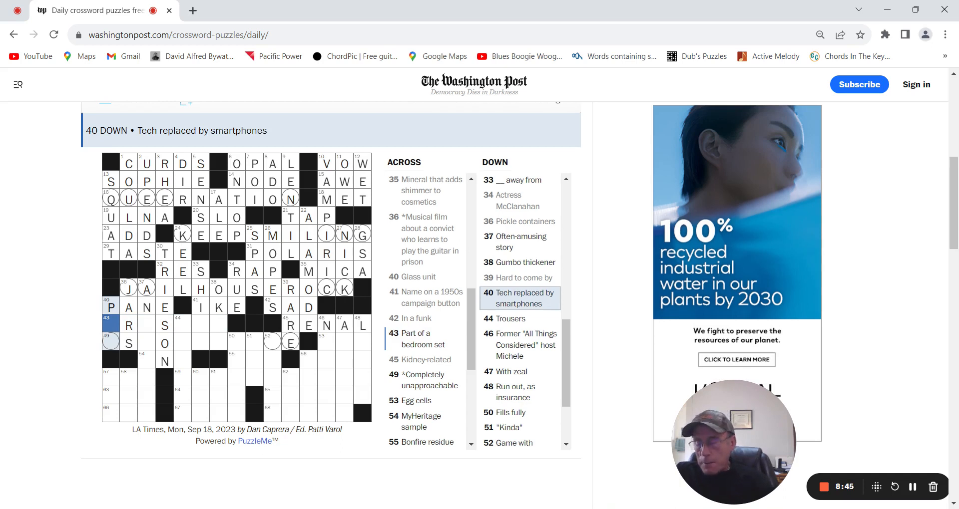
pyautogui.write('DA')
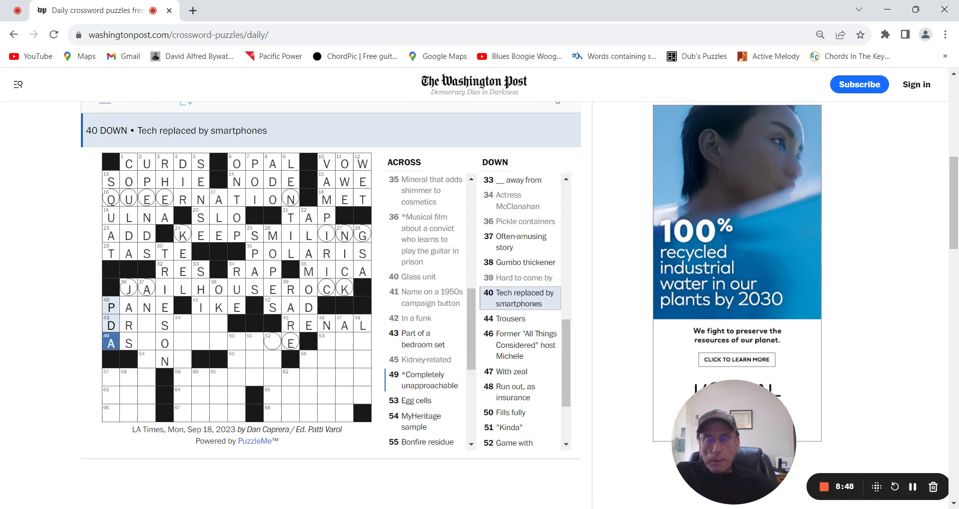
pyautogui.click(150, 325)
pyautogui.write('E')
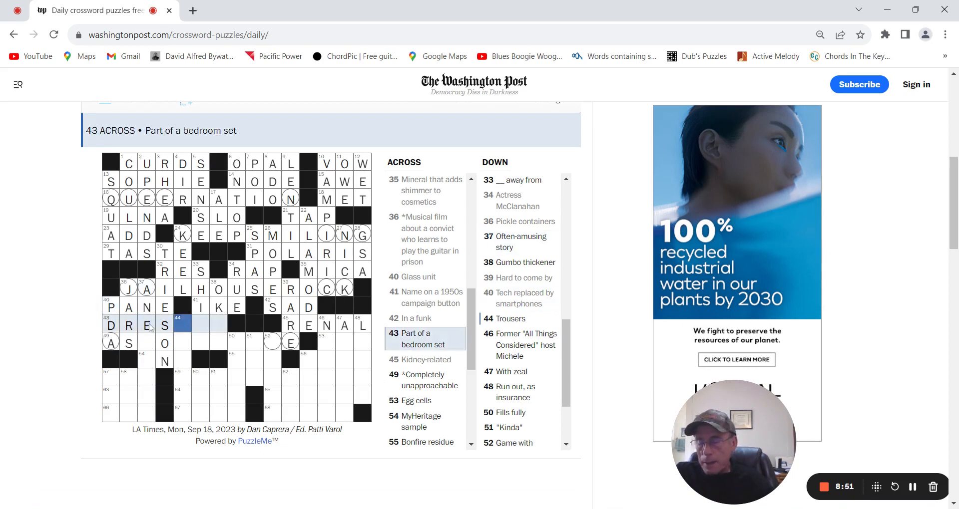
pyautogui.write('SSER')
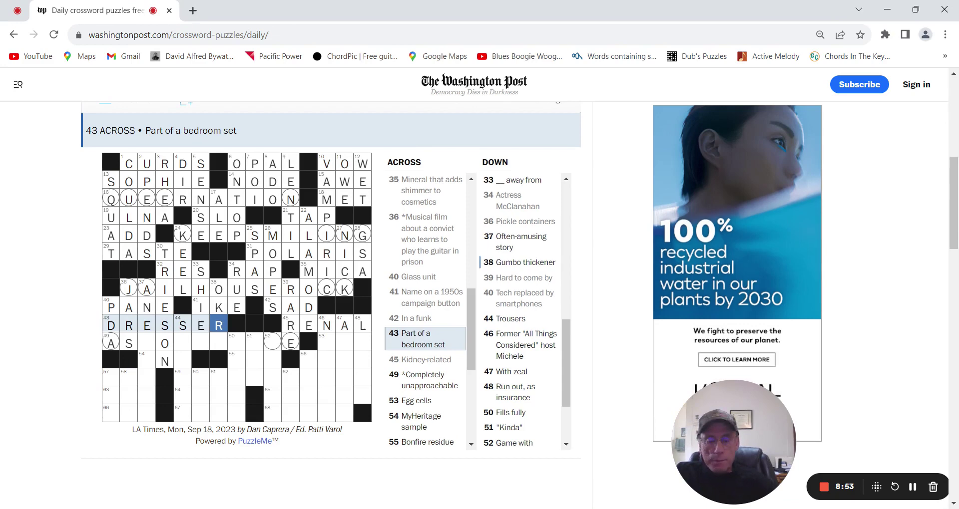
pyautogui.press('Tab')
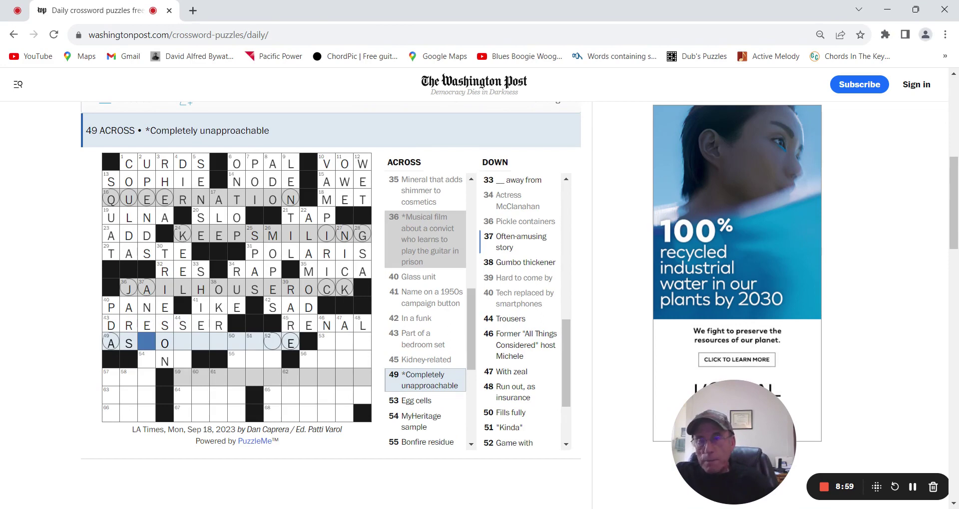
pyautogui.write('CO')
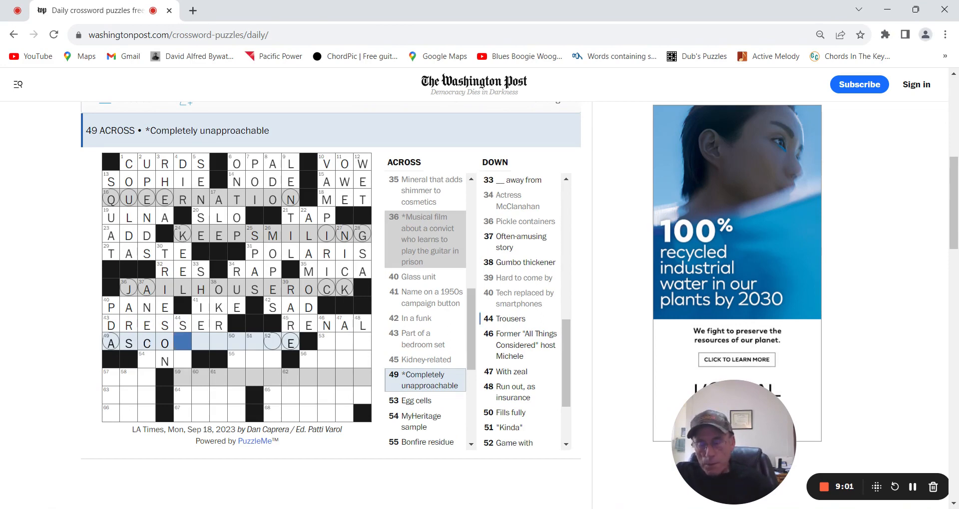
pyautogui.write('LD')
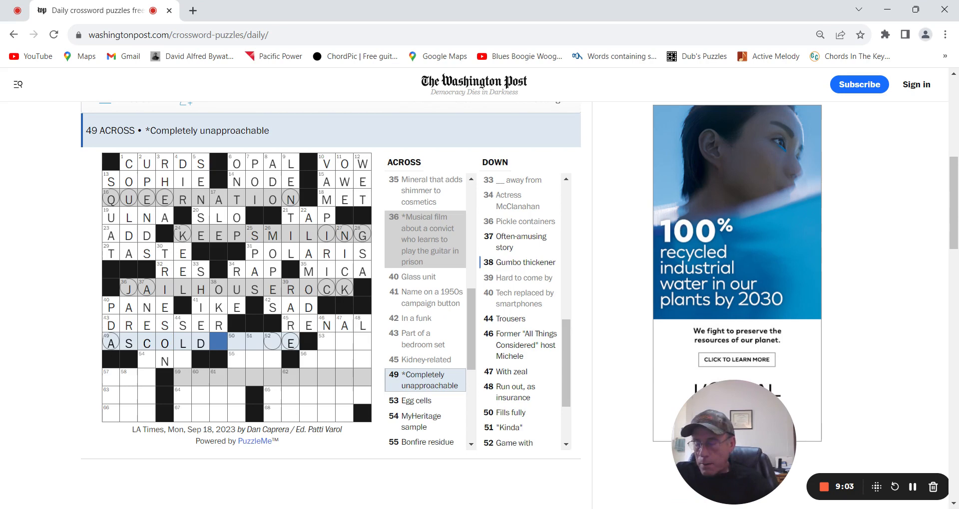
pyautogui.write('ASI')
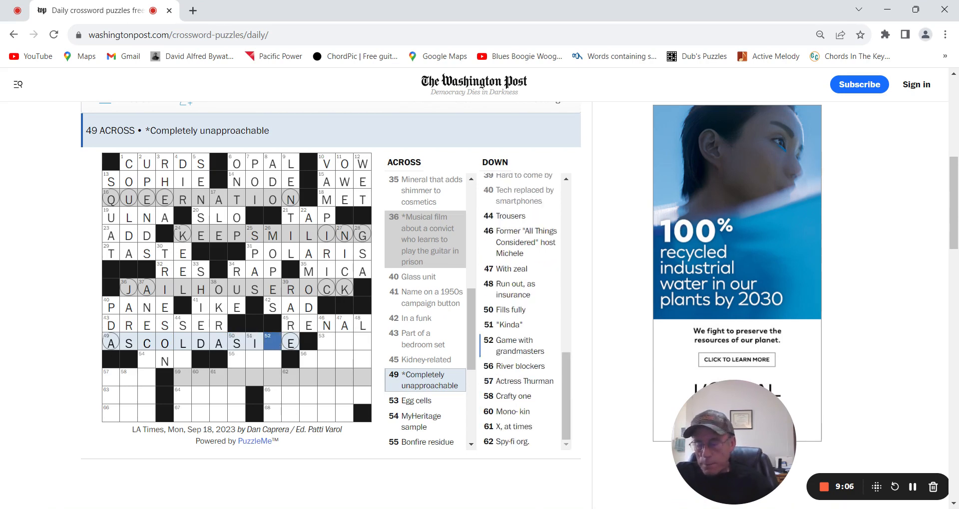
pyautogui.write('C')
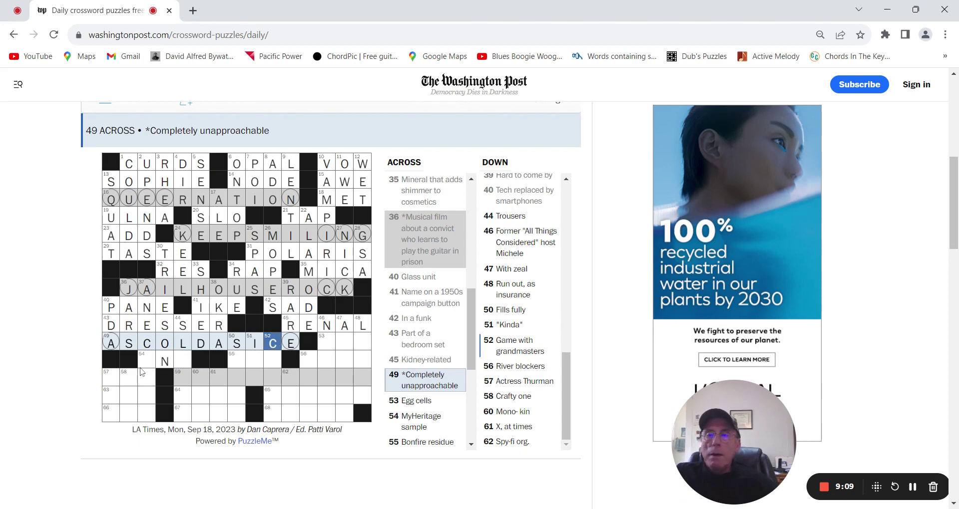
# Finish ASCOLDASICE at 49 Across, enter DNA at 54 Across, and complete 37 Down, SLACKS and LAPSE
pyautogui.click(142, 367)
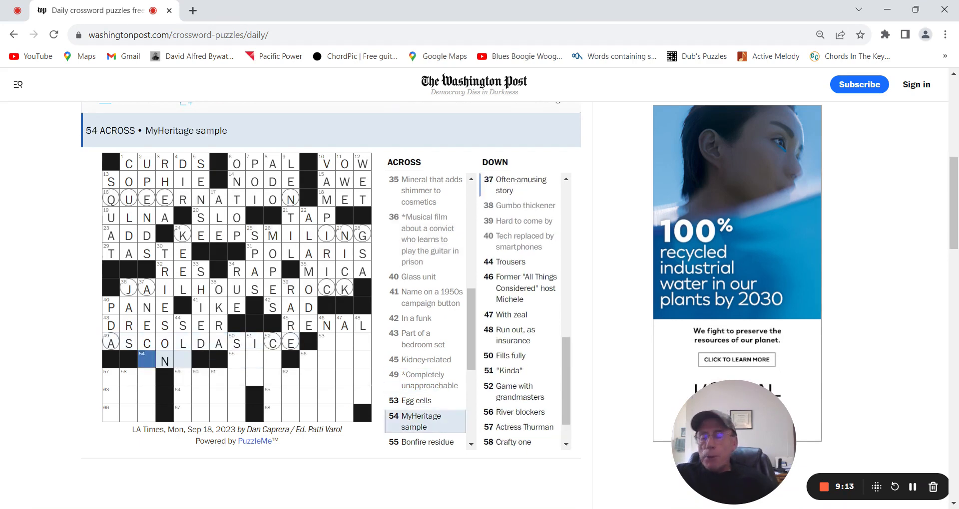
pyautogui.write('DNA')
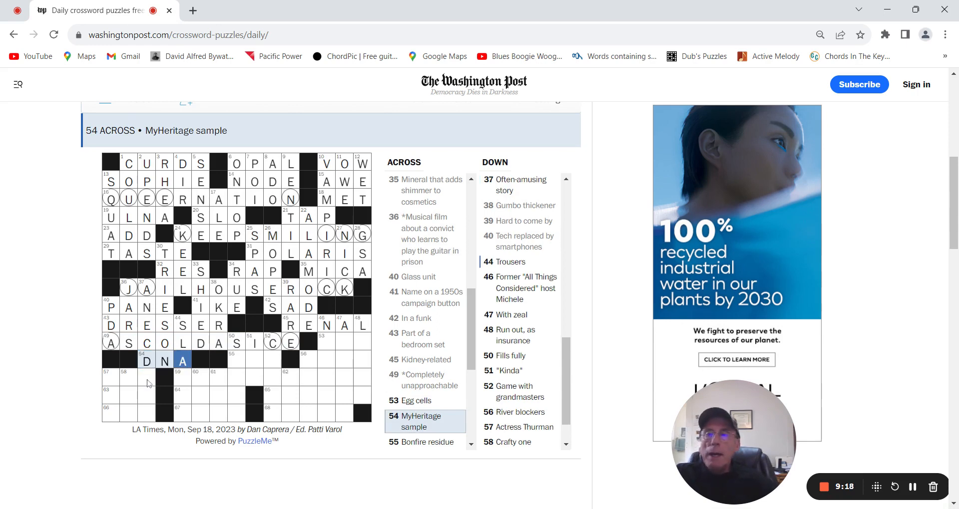
pyautogui.click(148, 382)
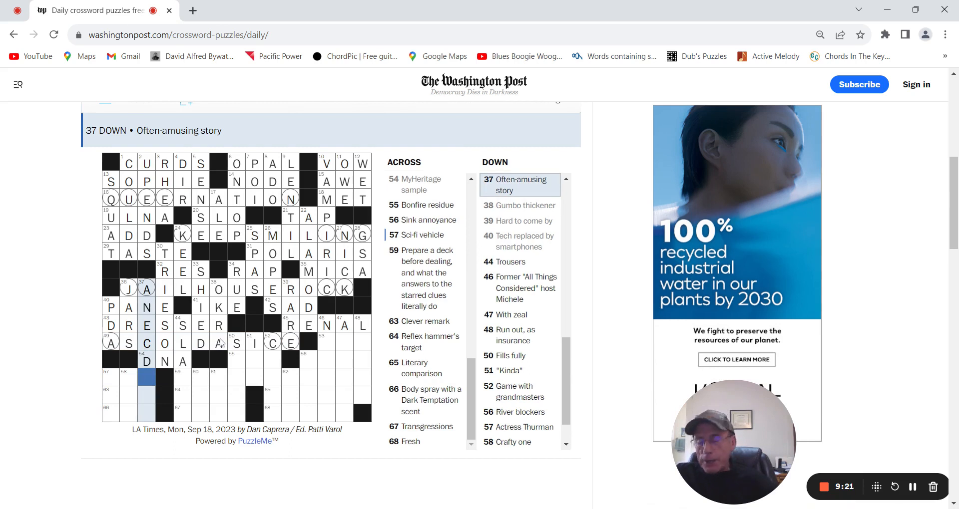
pyautogui.write('OT')
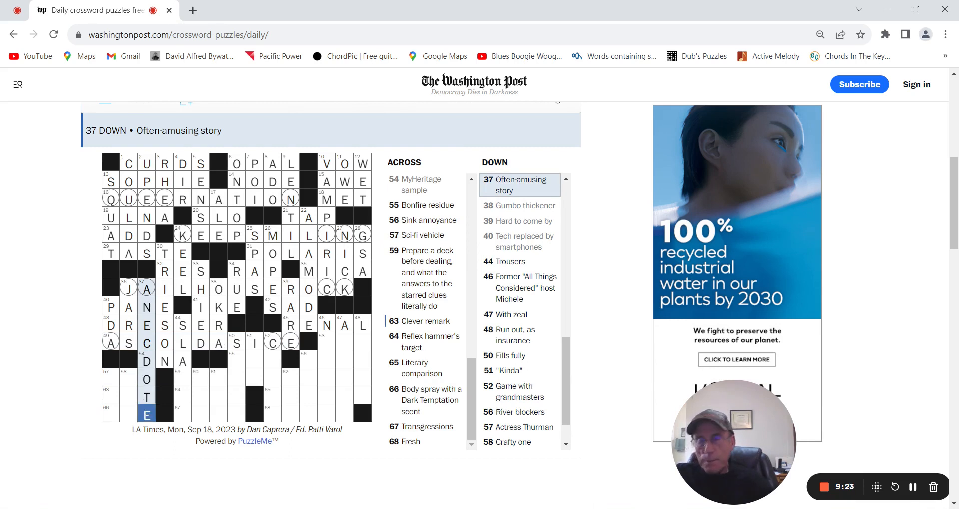
pyautogui.write('E')
pyautogui.press('Tab')
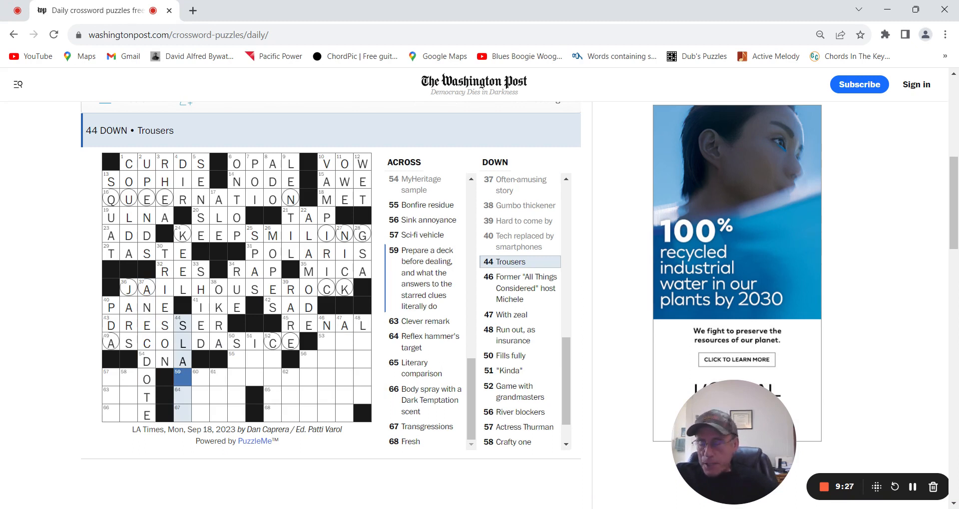
pyautogui.write('CK')
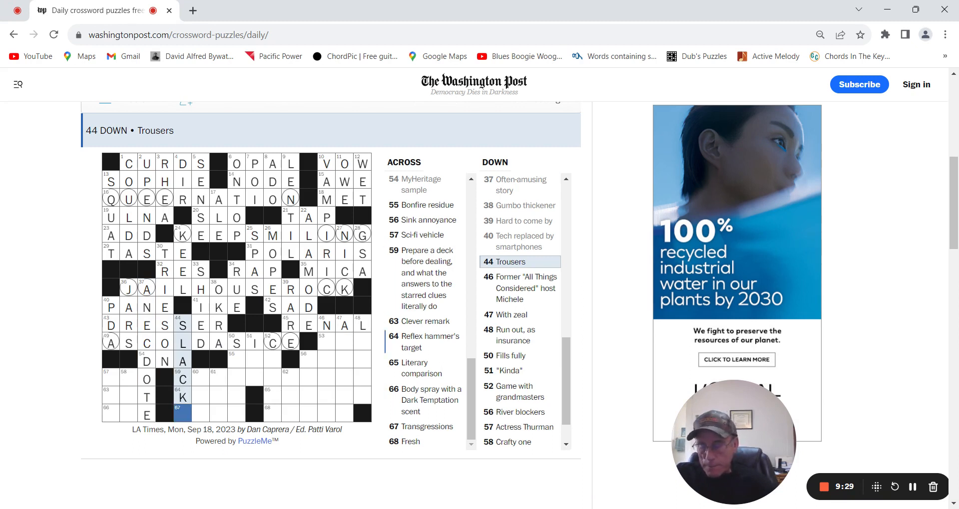
pyautogui.write('S')
pyautogui.press('Tab')
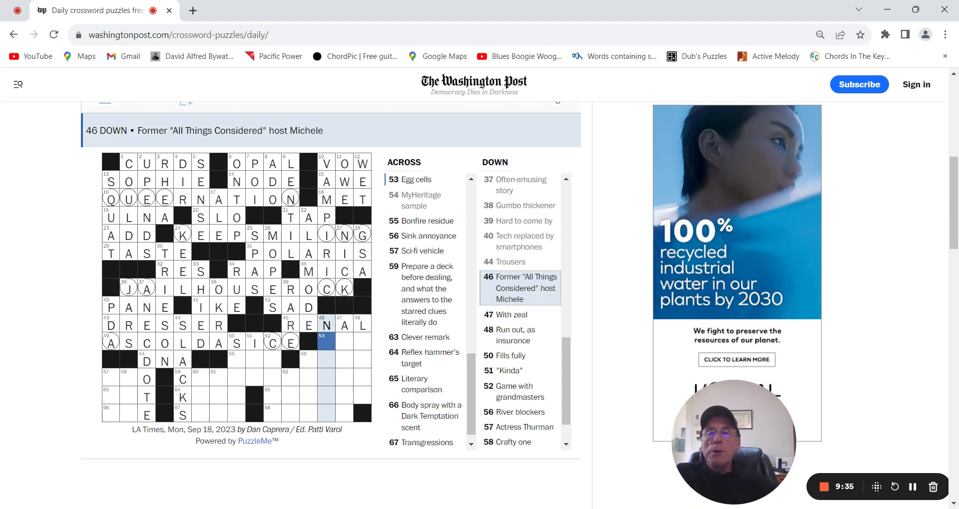
pyautogui.press('Tab')
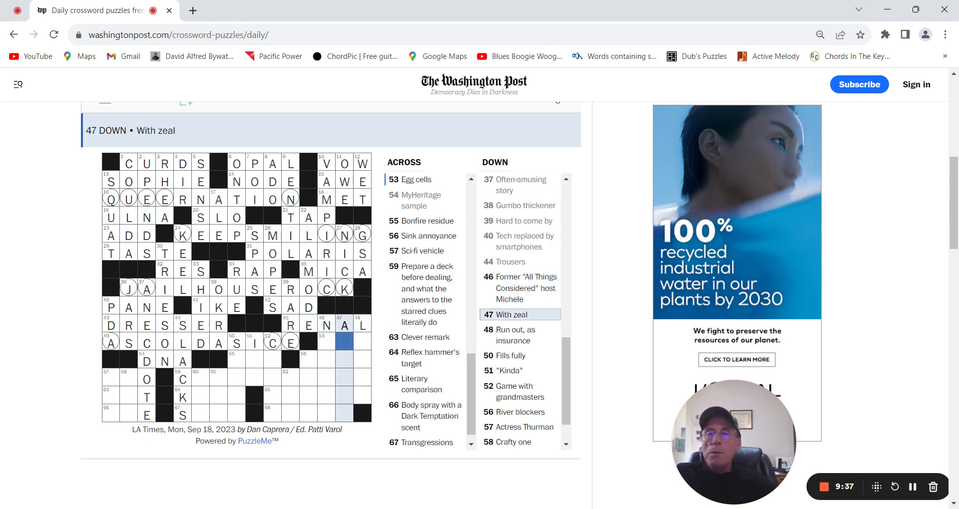
pyautogui.press('Tab')
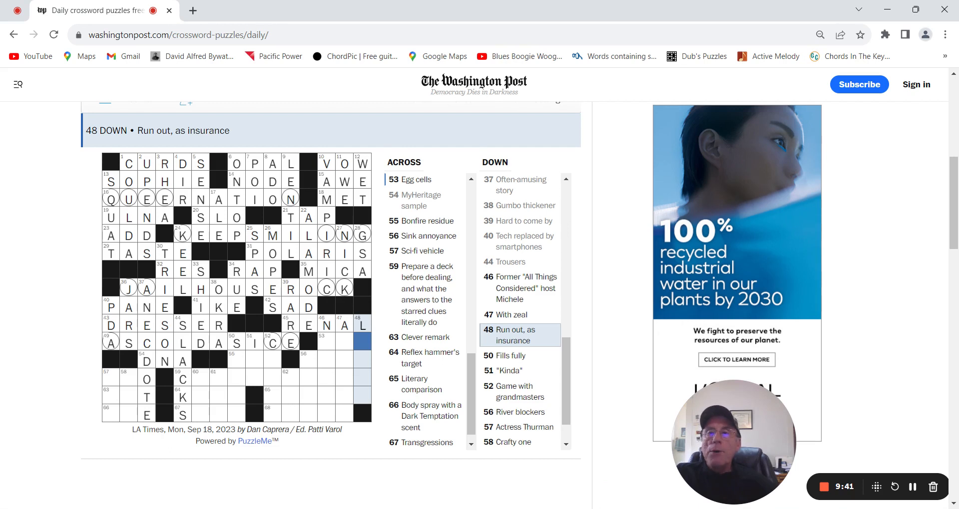
pyautogui.write('a')
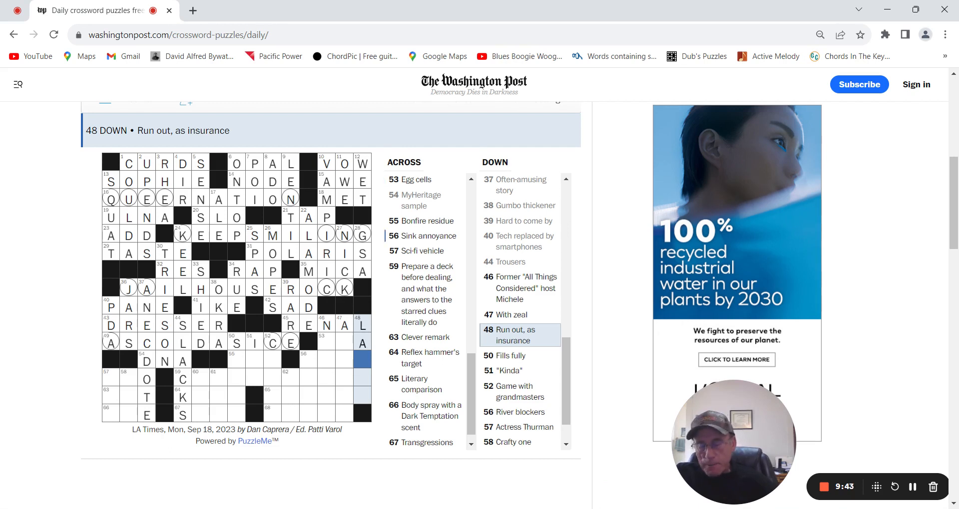
pyautogui.write('pse')
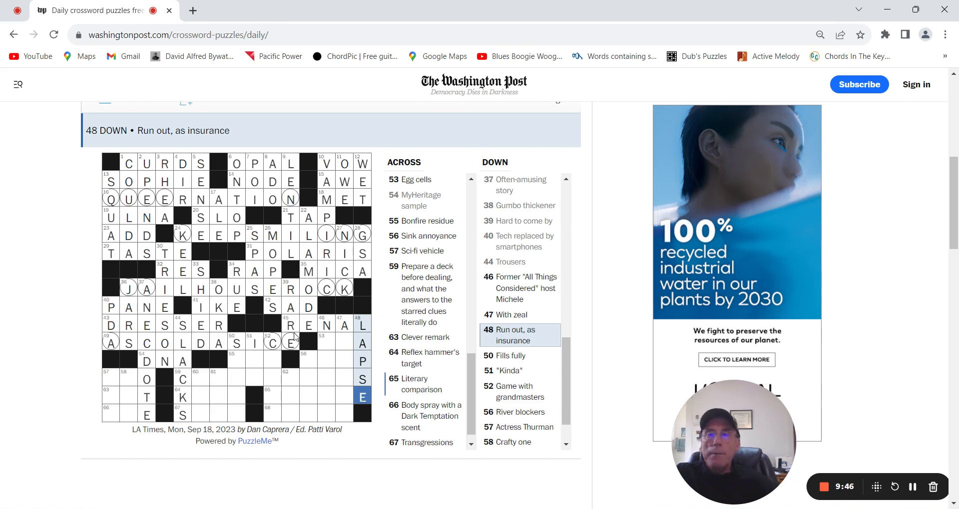
# Enter OVA at 53 Across, ASH at 55 Across, DRIP at 56 Across and UFO at 57 Across
pyautogui.click(328, 344)
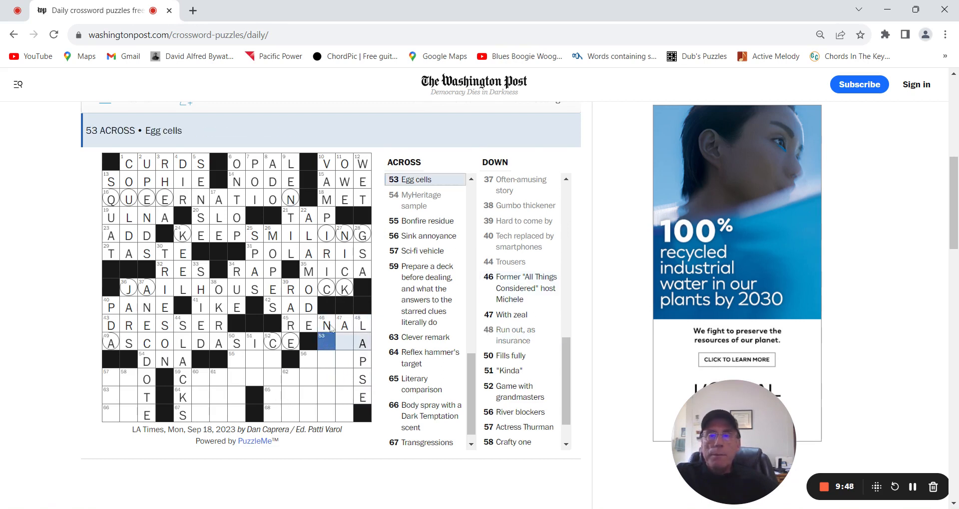
pyautogui.write('o')
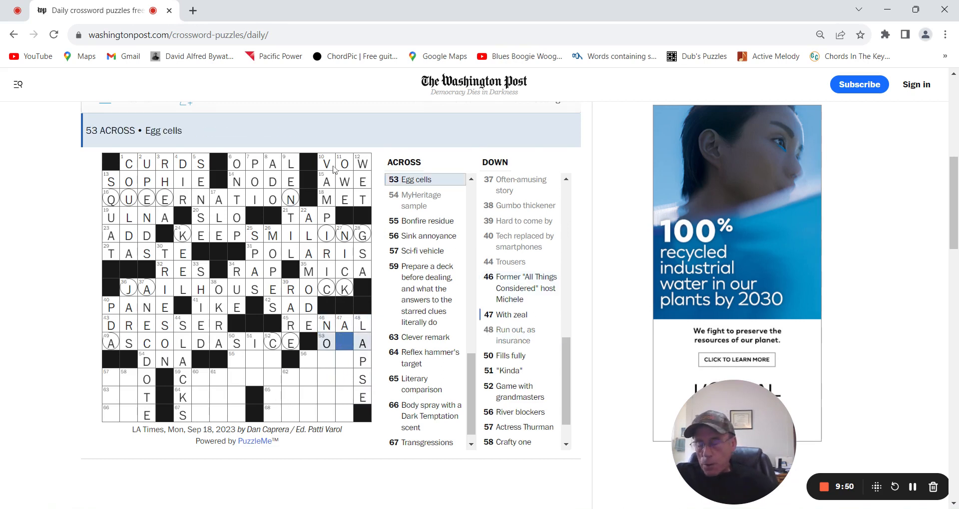
pyautogui.write('v')
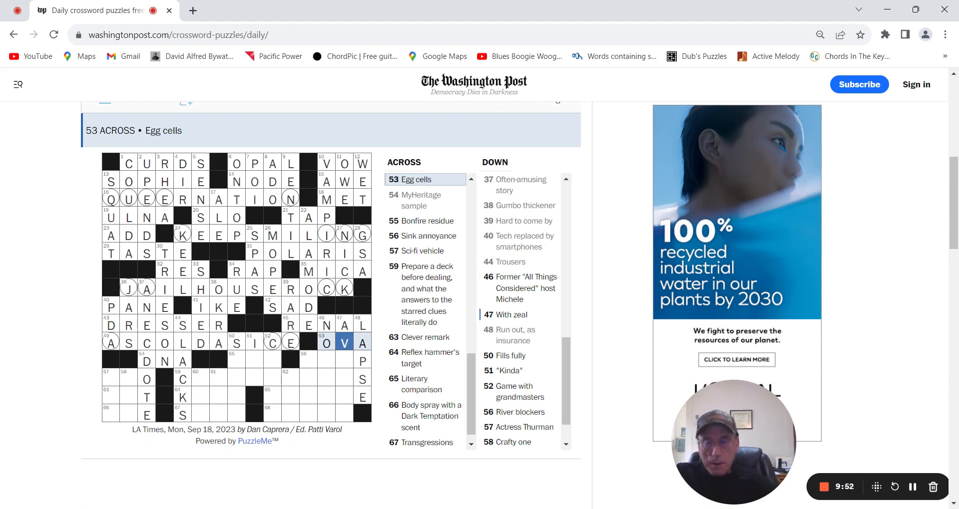
pyautogui.write('a')
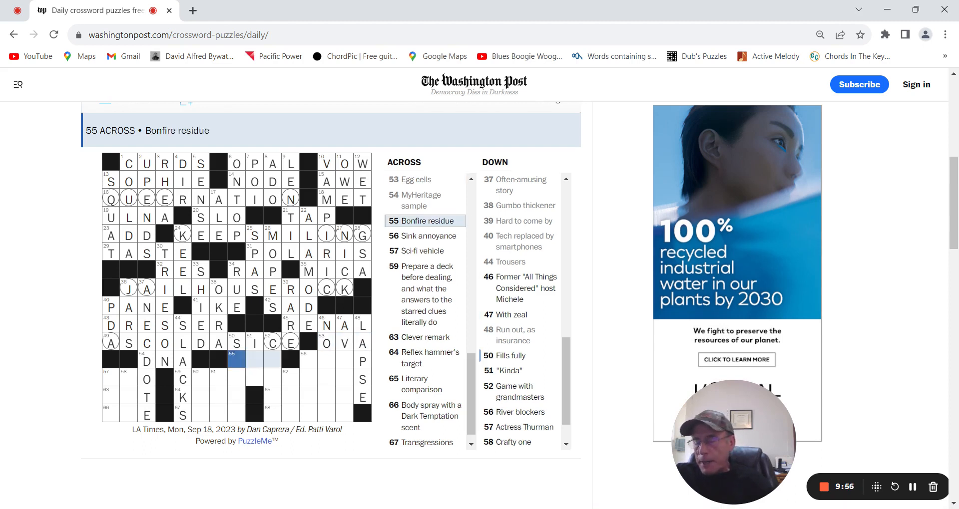
pyautogui.write('ash')
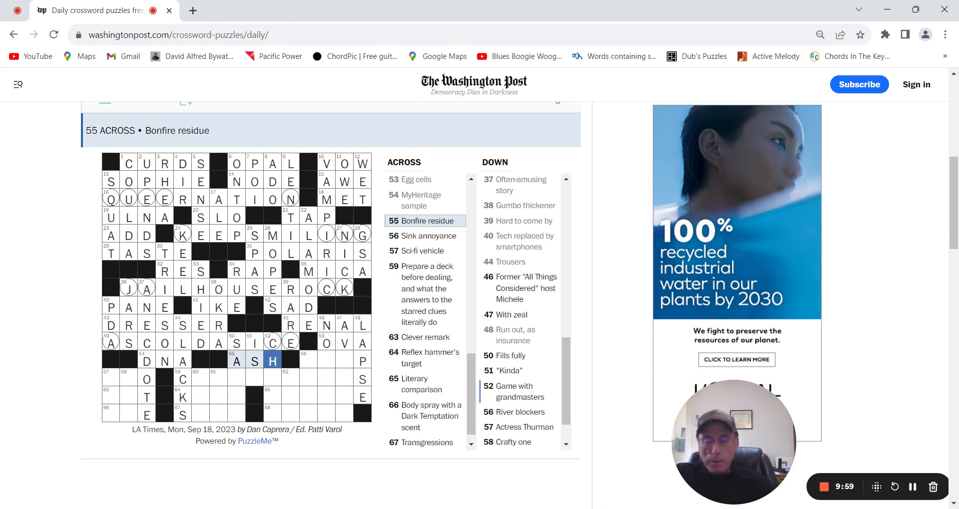
pyautogui.press('Tab')
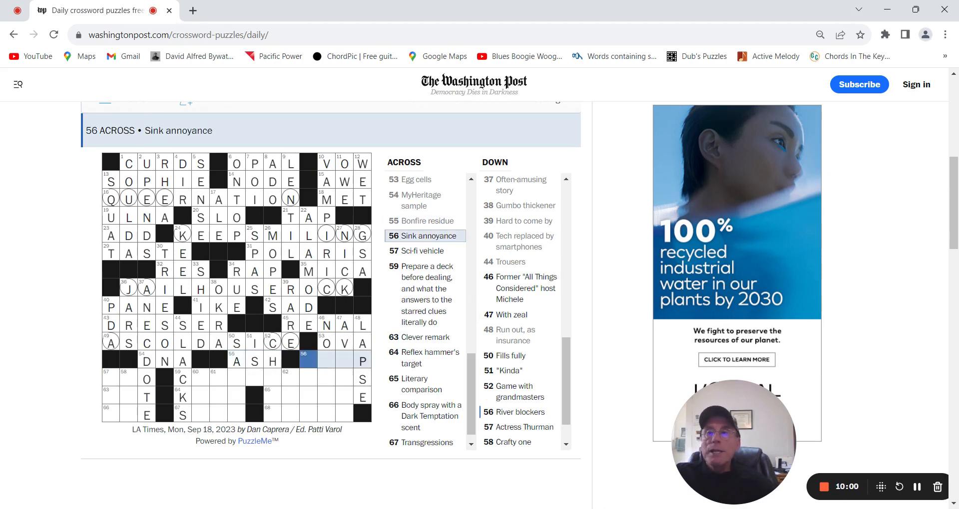
pyautogui.write('DR ')
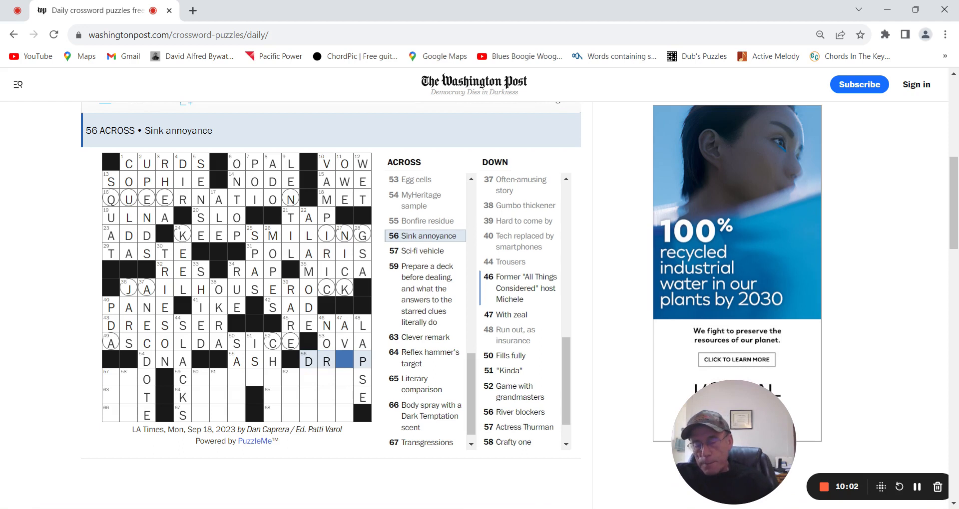
pyautogui.write('I')
pyautogui.press('Tab')
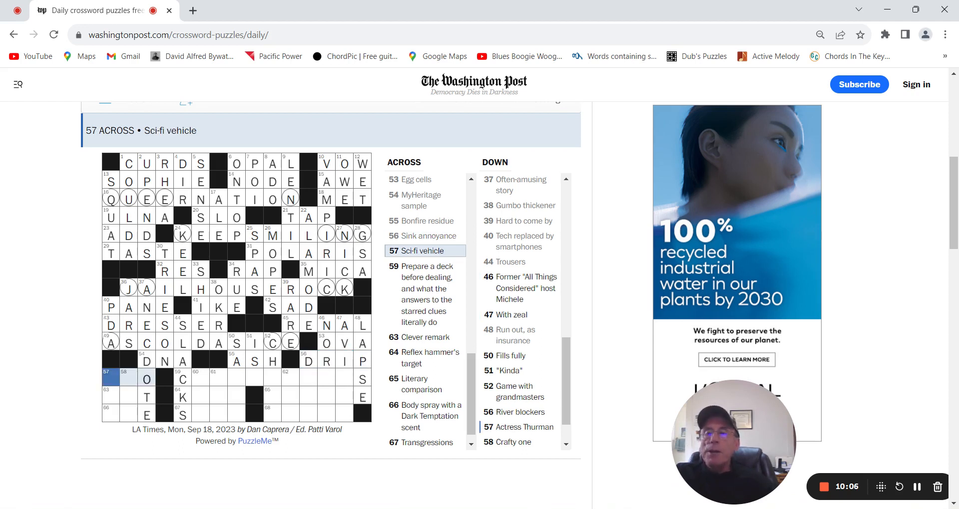
pyautogui.write('UF')
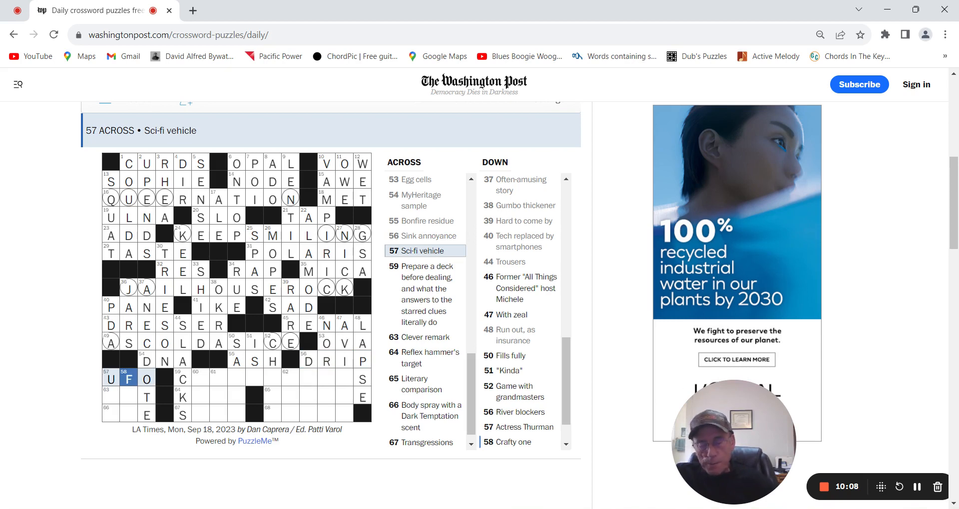
pyautogui.write('O')
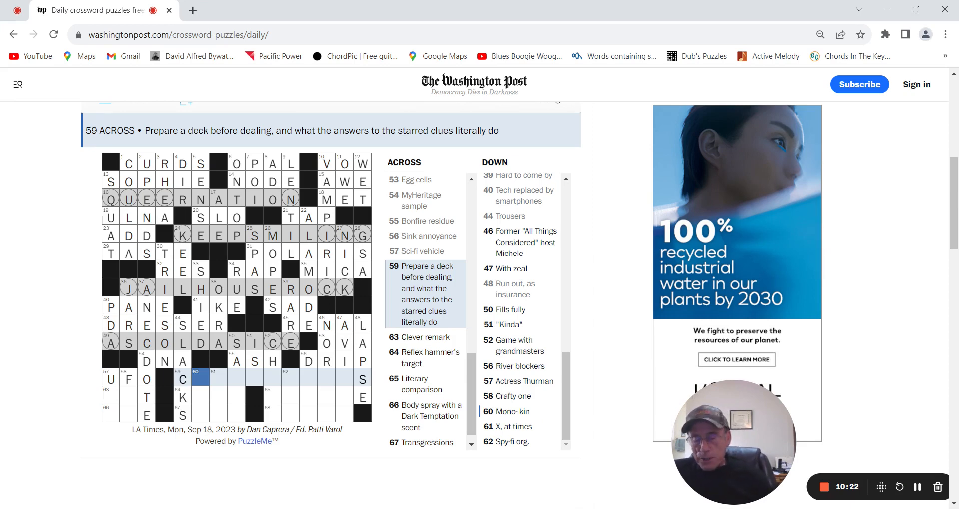
pyautogui.write('UTTH')
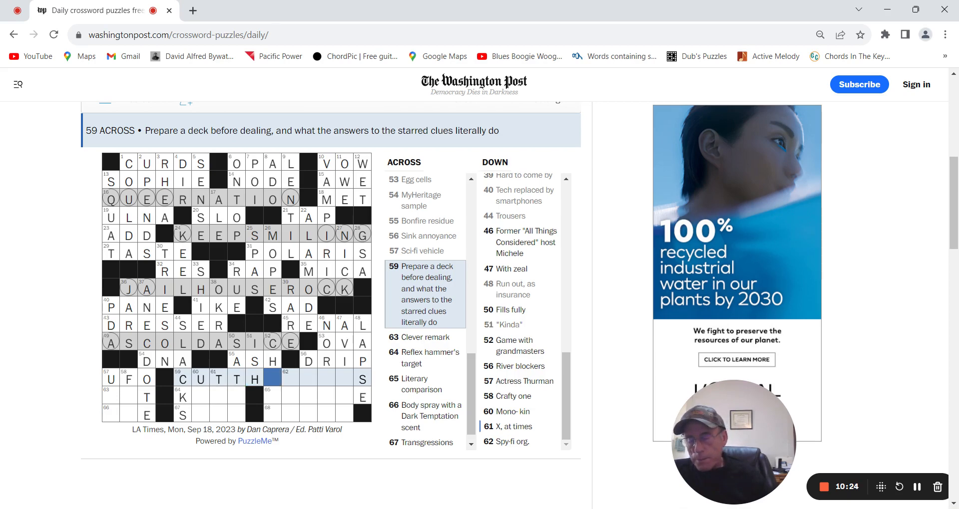
pyautogui.write('RCARD')
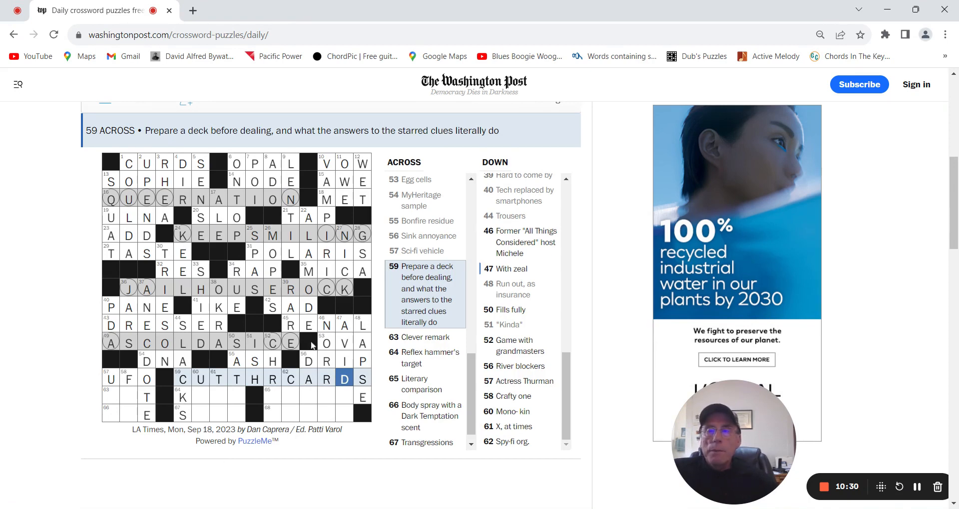
# Check 51 Down, then fill 57 Down, 60 Down Mono- kin and 64 Across
pyautogui.click(260, 344)
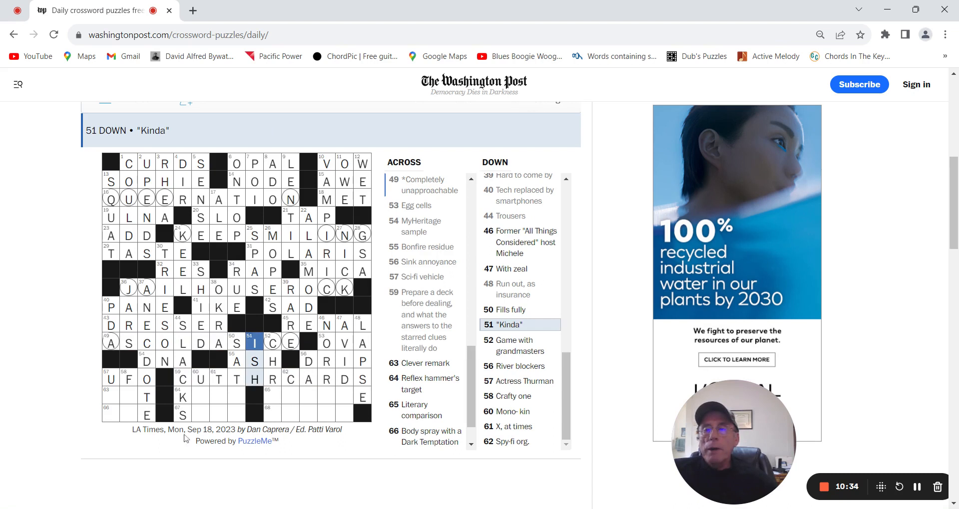
pyautogui.click(109, 396)
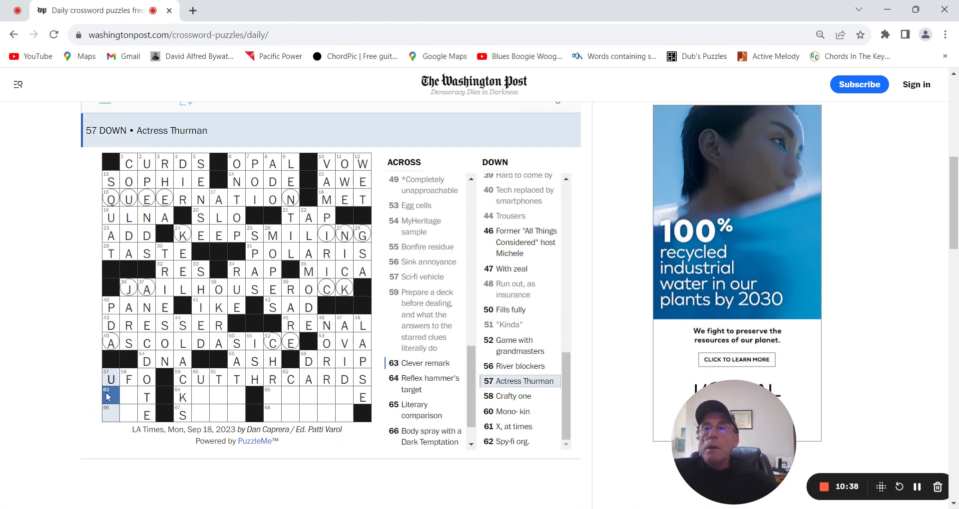
pyautogui.write('M')
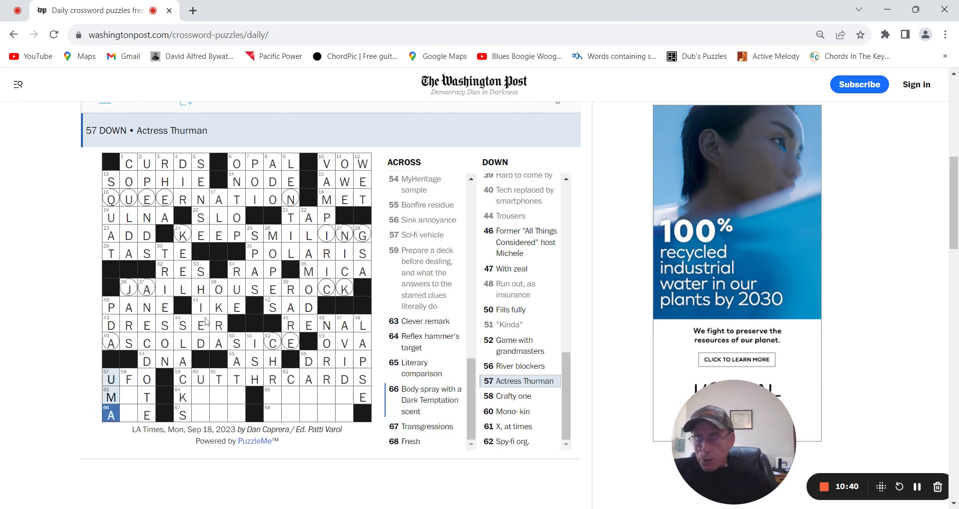
pyautogui.write('A')
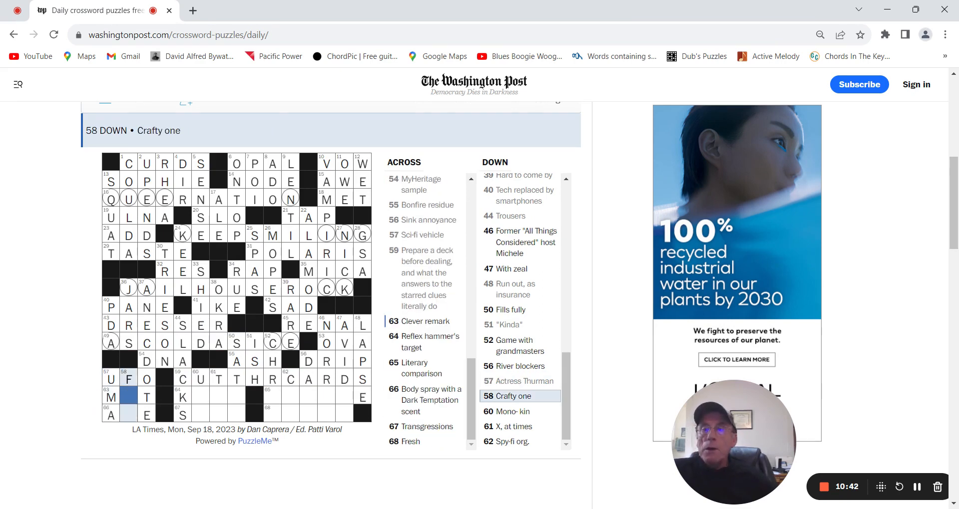
pyautogui.write('OX')
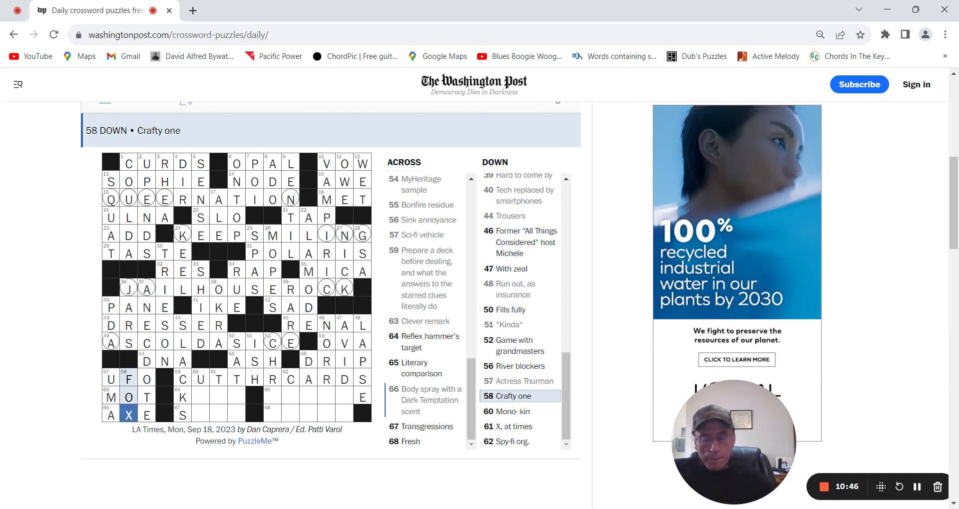
pyautogui.press('Tab')
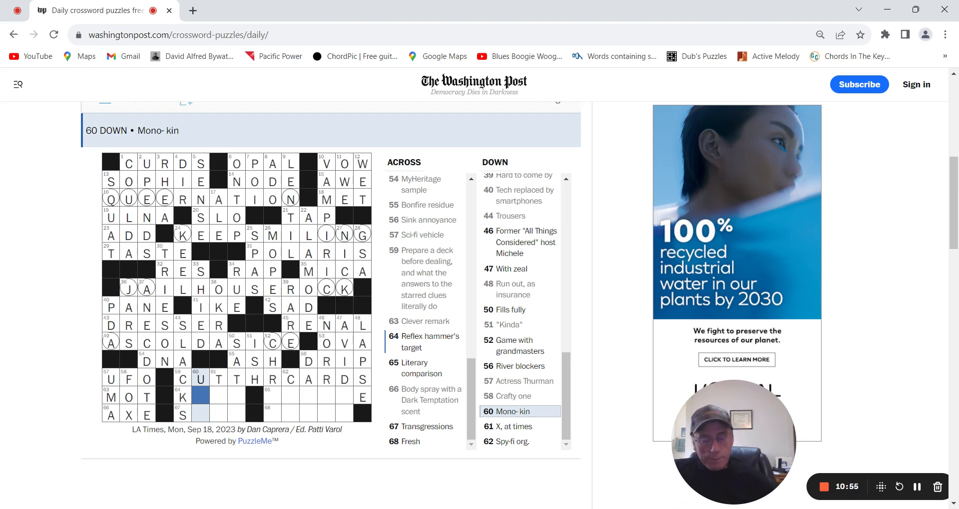
pyautogui.press('space')
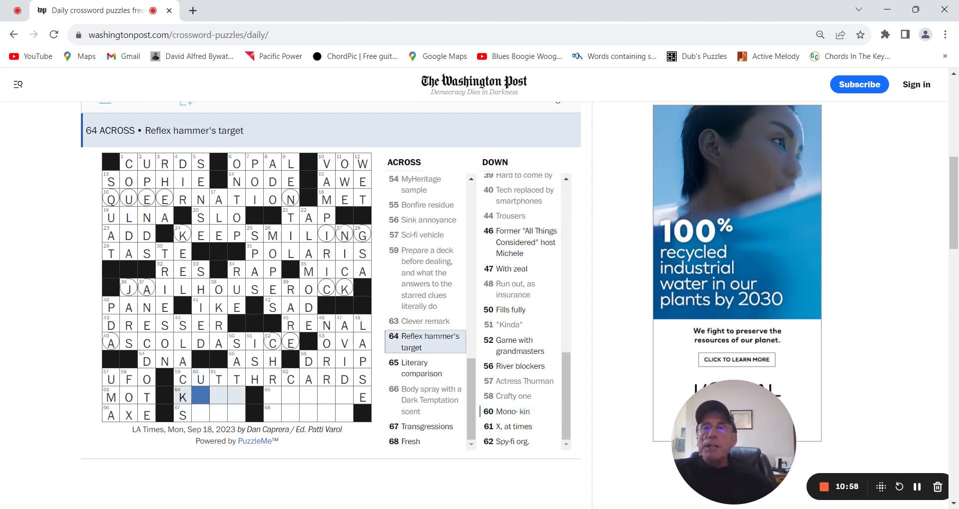
pyautogui.write('N')
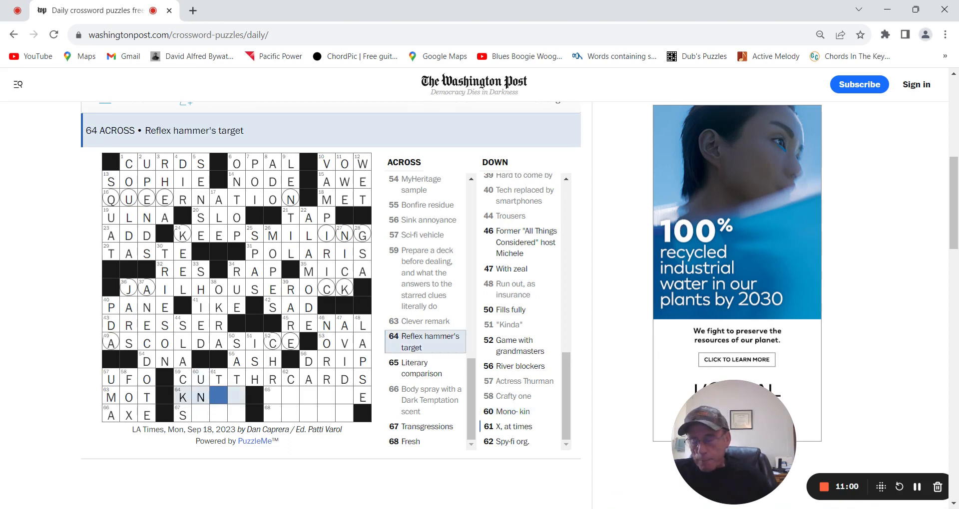
pyautogui.write('EE')
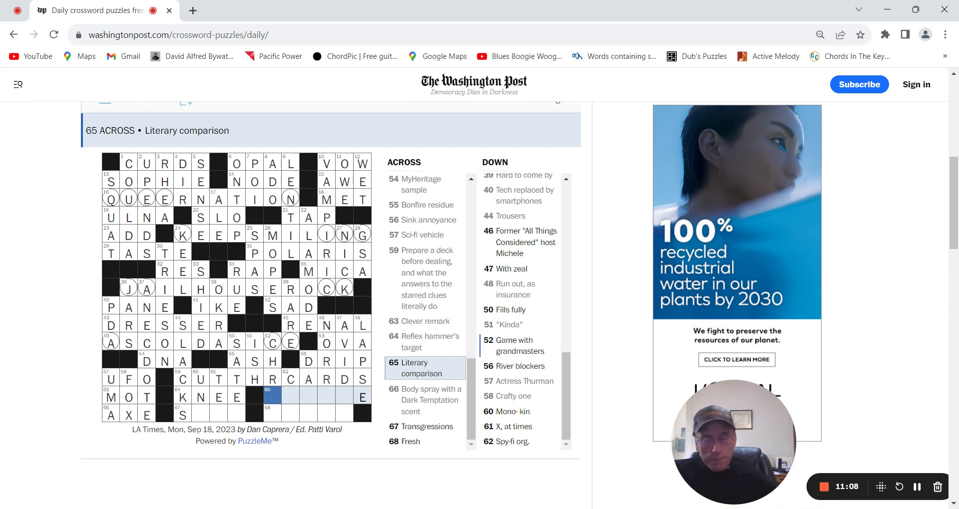
# Fix the wrong R in 52 Down, enter DAMS at 56 Down and fill 67 Across, Transgressions
pyautogui.press('space')
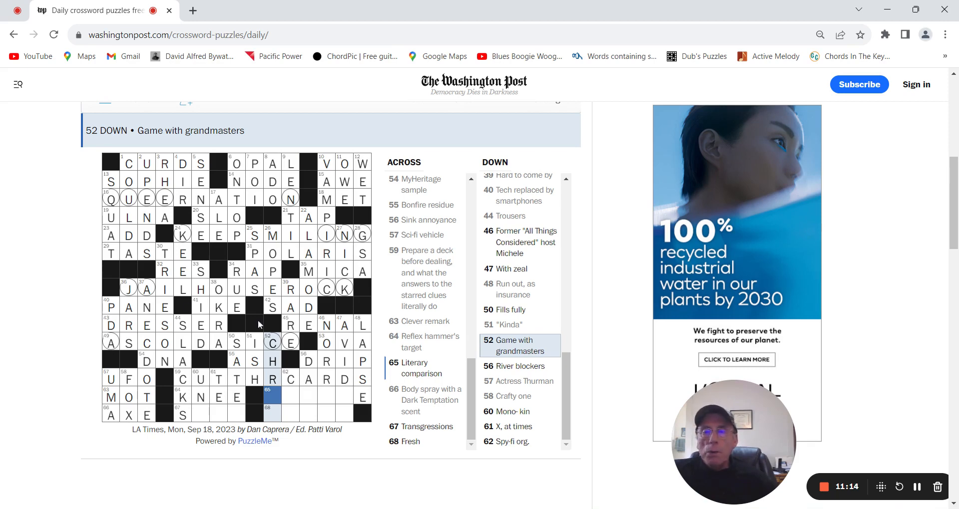
pyautogui.click(274, 380)
pyautogui.write('E')
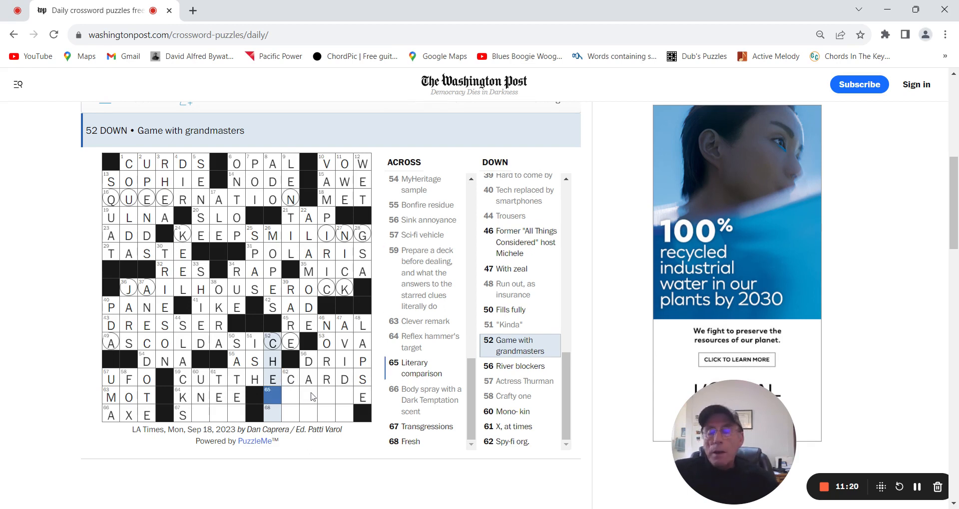
pyautogui.write('SS')
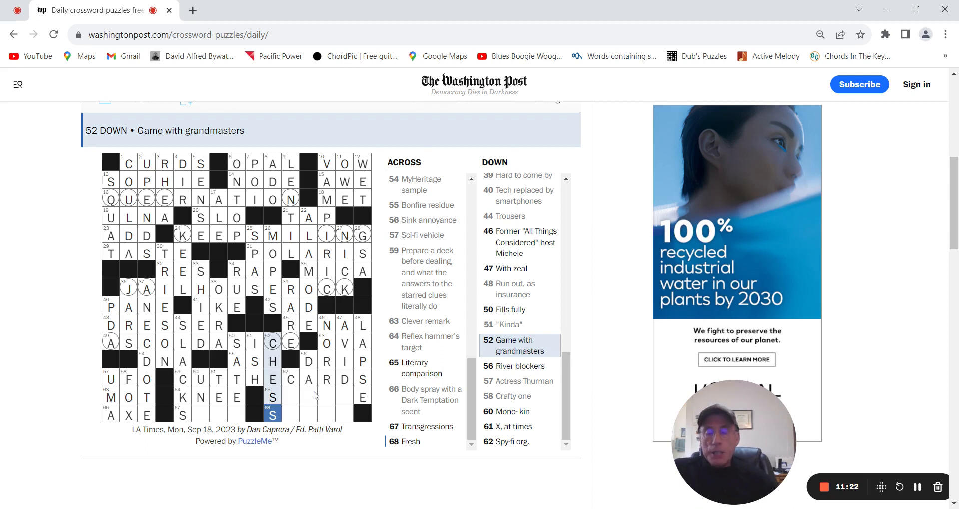
pyautogui.press('Tab')
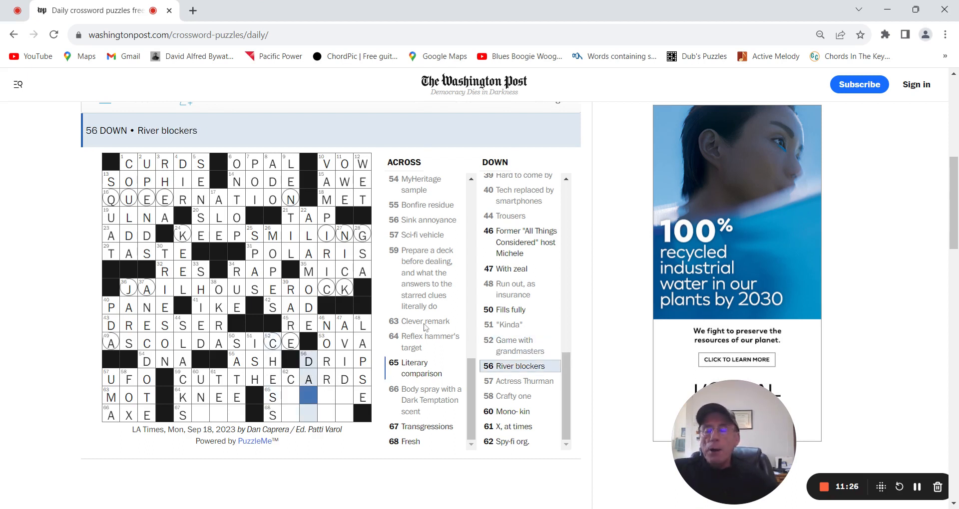
pyautogui.write('MS')
pyautogui.press('Tab')
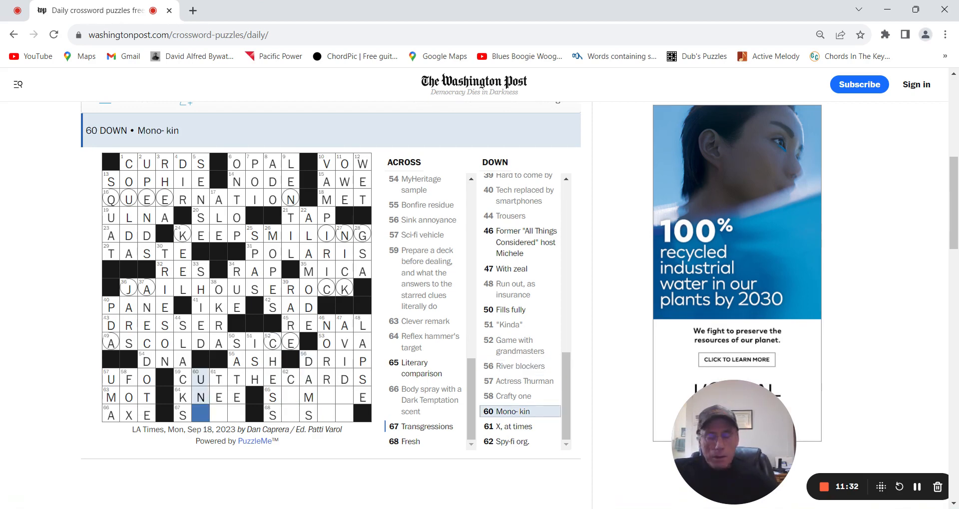
pyautogui.press('Tab')
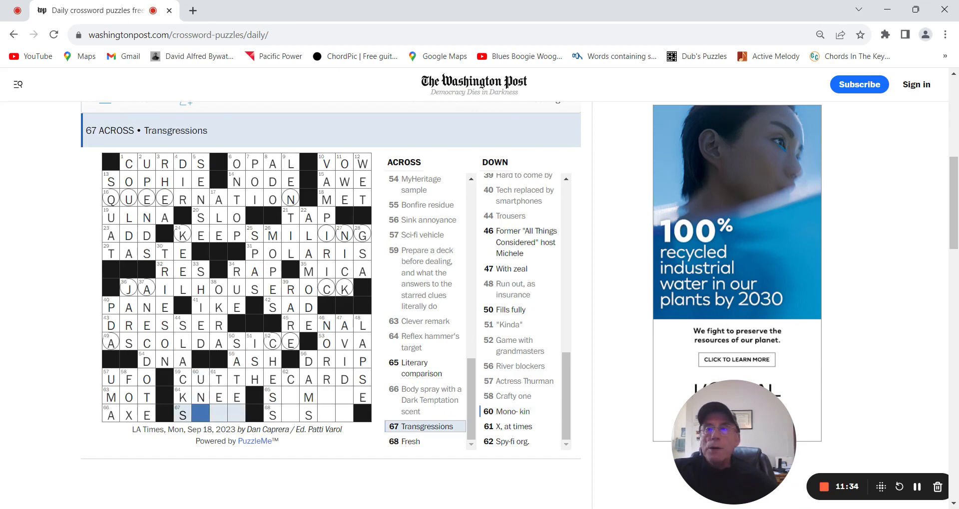
pyautogui.write('I')
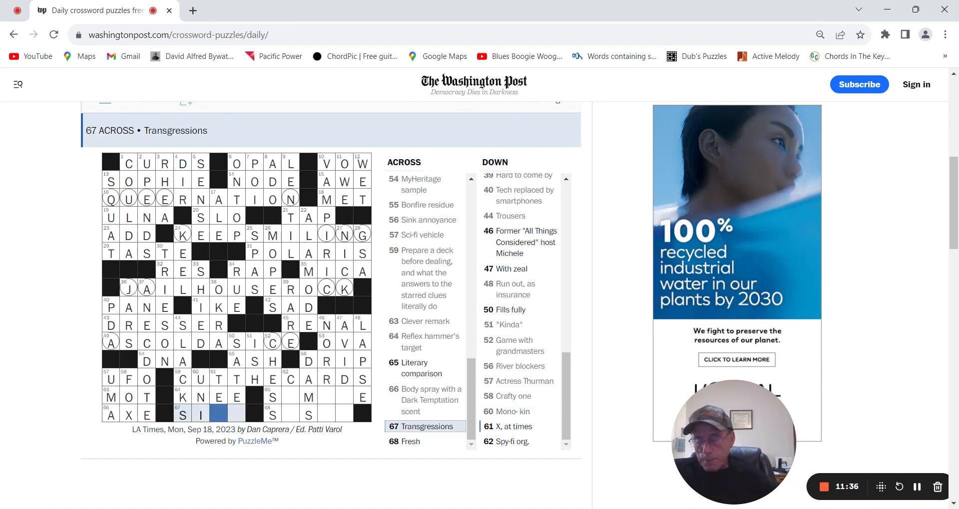
pyautogui.write('NS')
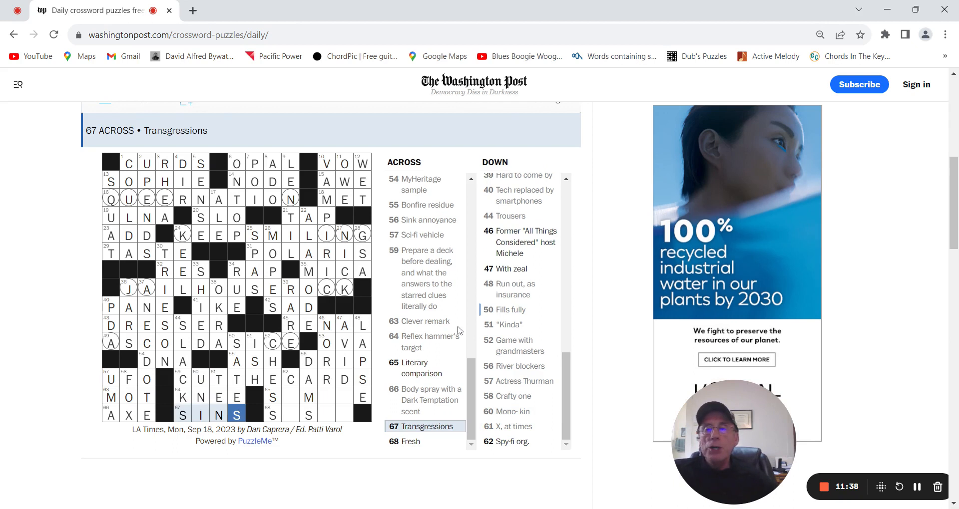
# Finish 46 Down, then SIMILE at 65 Across and SASSY at 68 Across to complete the grid
pyautogui.click(328, 399)
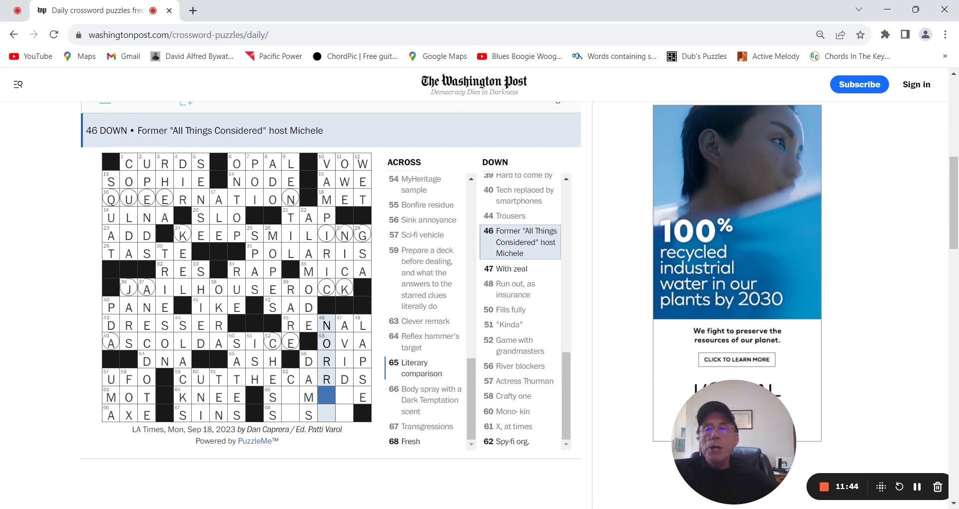
pyautogui.click(294, 398)
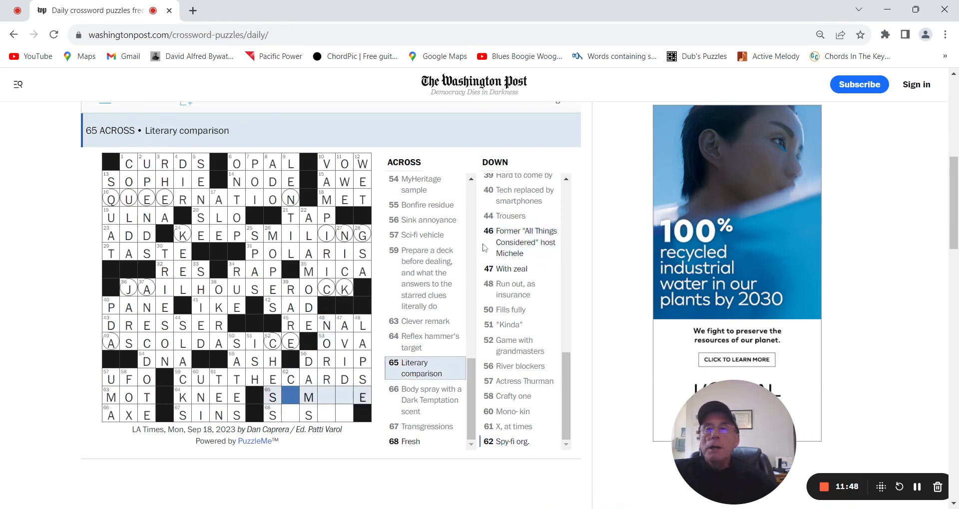
pyautogui.write('i')
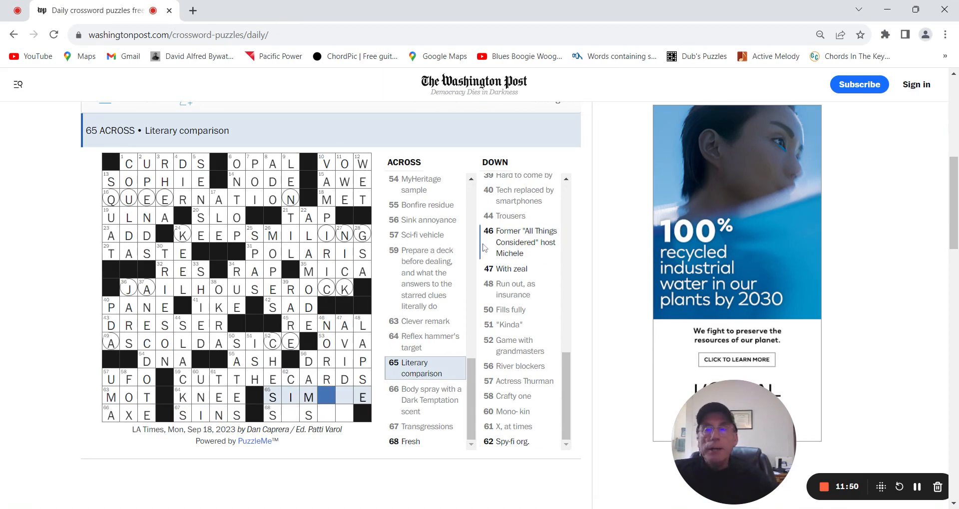
pyautogui.write('il')
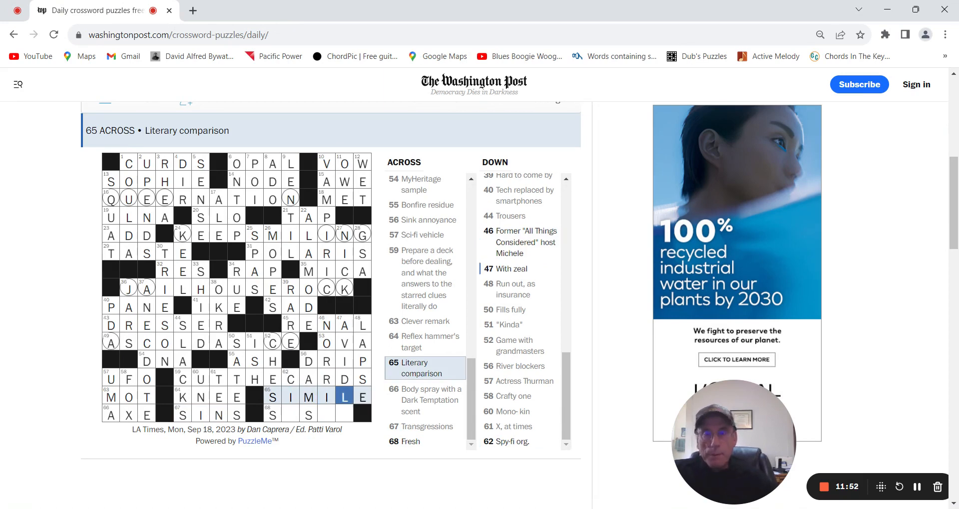
pyautogui.write('S')
pyautogui.press('Tab')
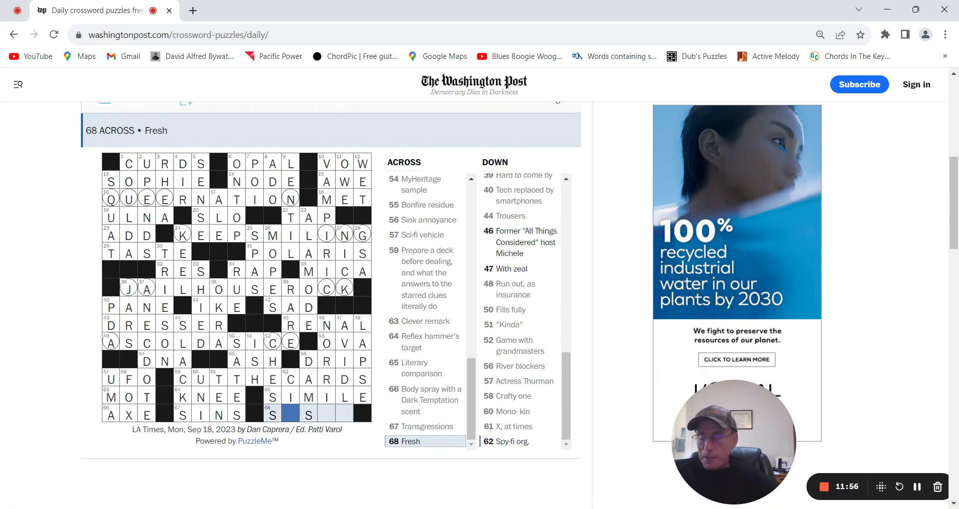
pyautogui.write('as')
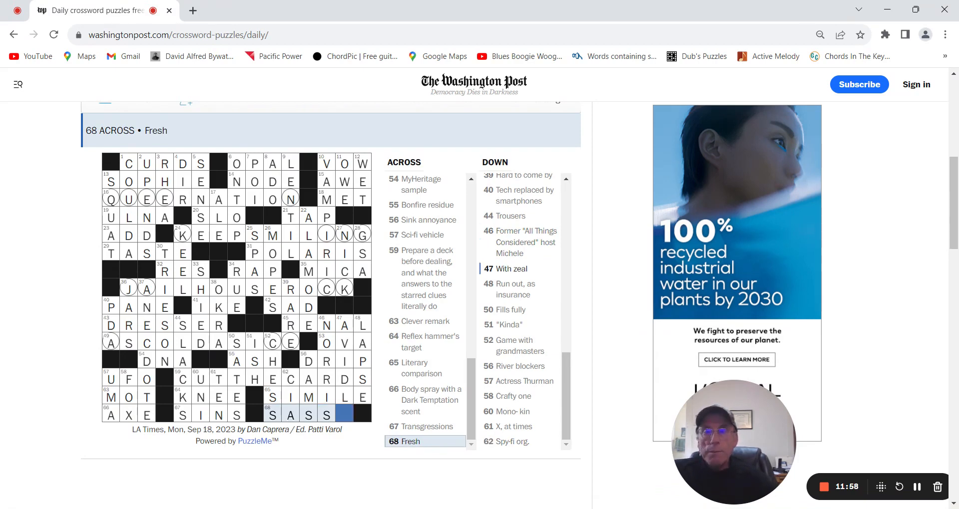
pyautogui.write('y')
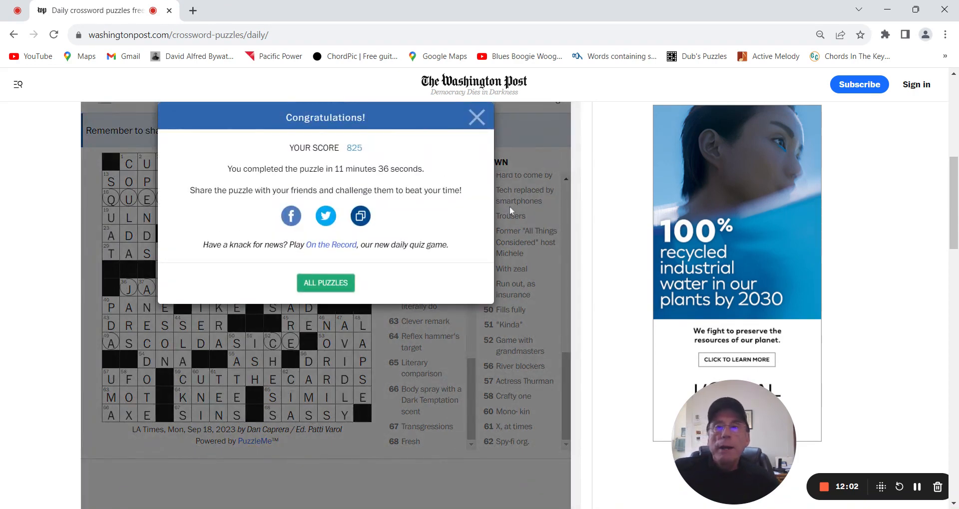
pyautogui.click(477, 118)
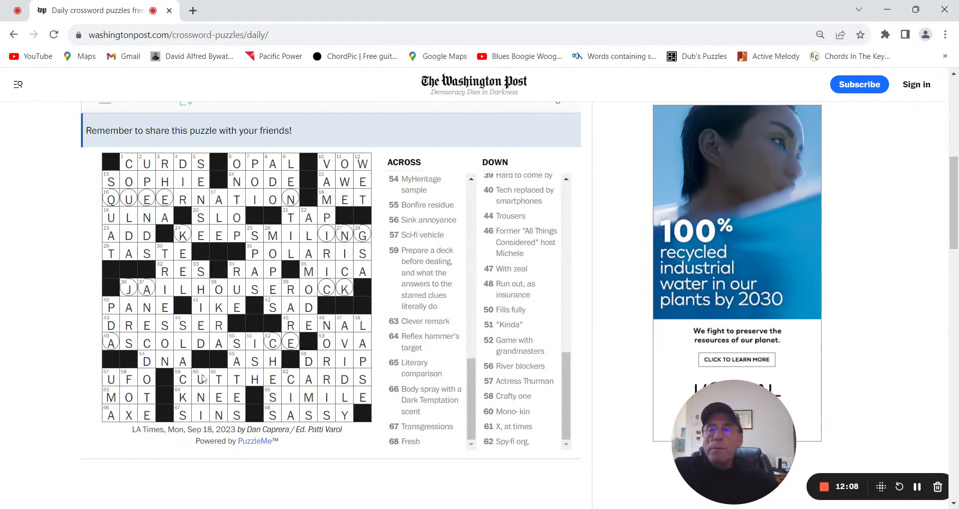
# Review the clues for 59 Across CUT THE CARDS, 1 Down, 2 Down, 30 Down and 22 Down
pyautogui.click(184, 380)
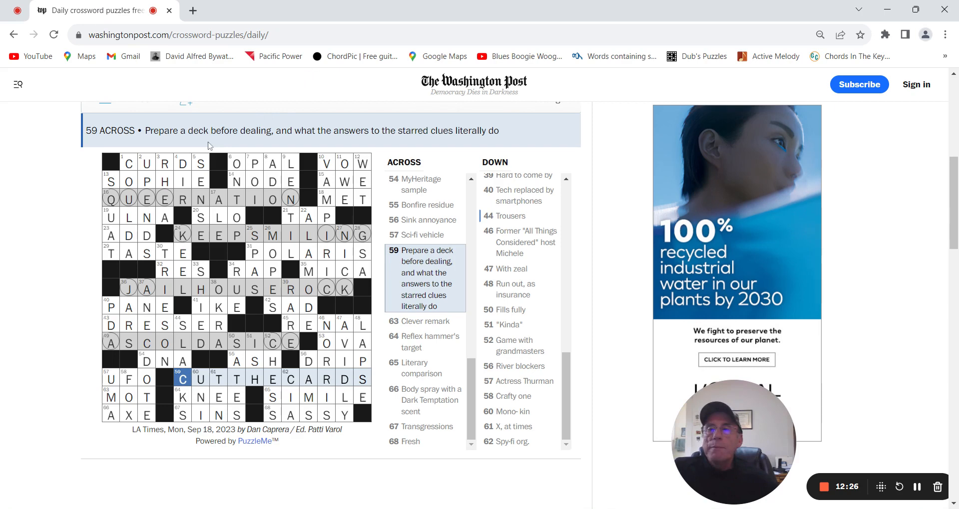
pyautogui.click(128, 165)
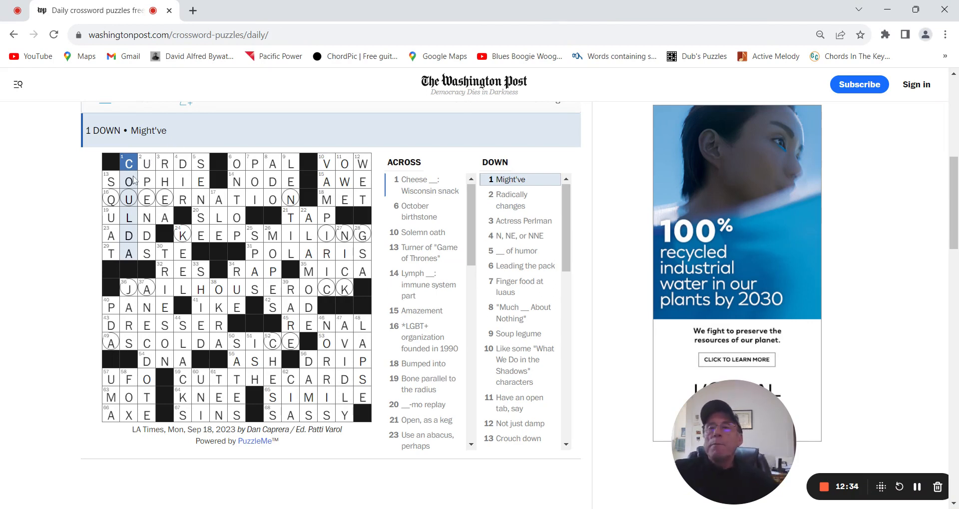
pyautogui.click(147, 163)
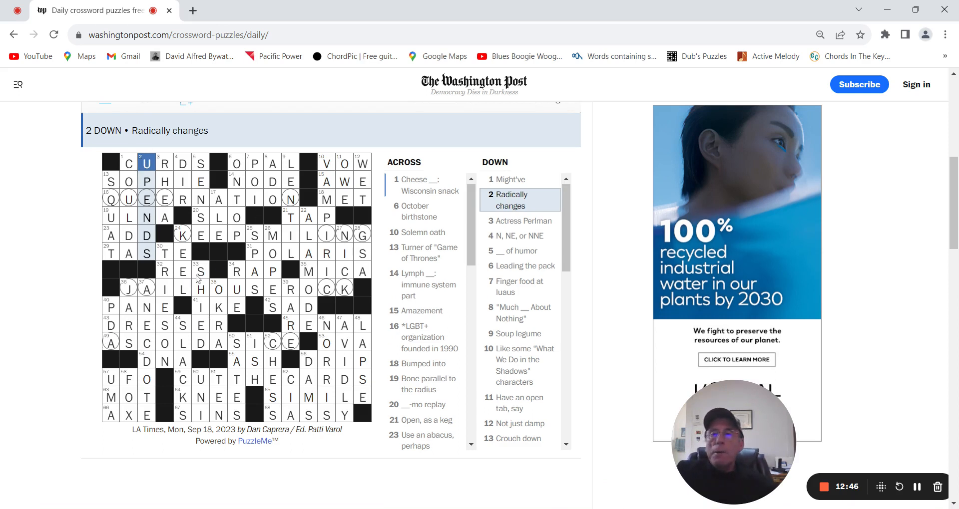
pyautogui.click(167, 254)
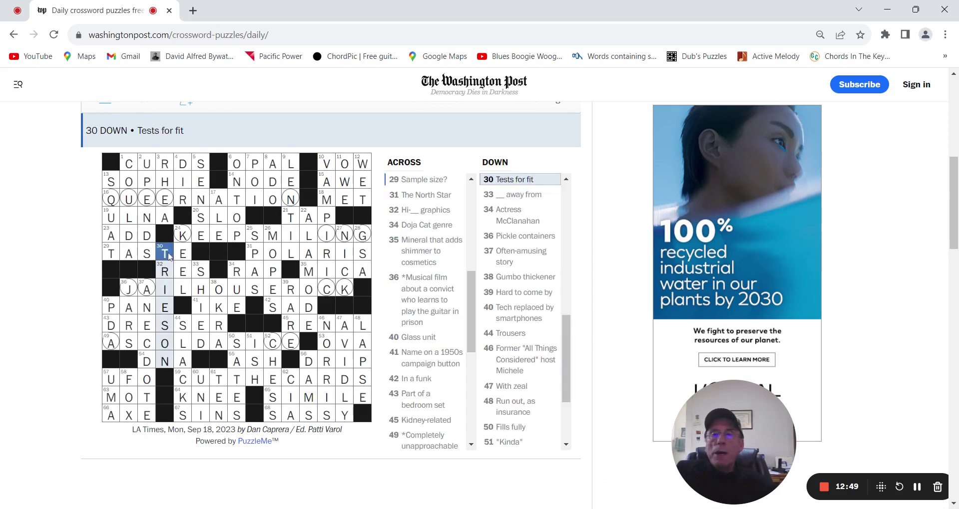
pyautogui.click(307, 219)
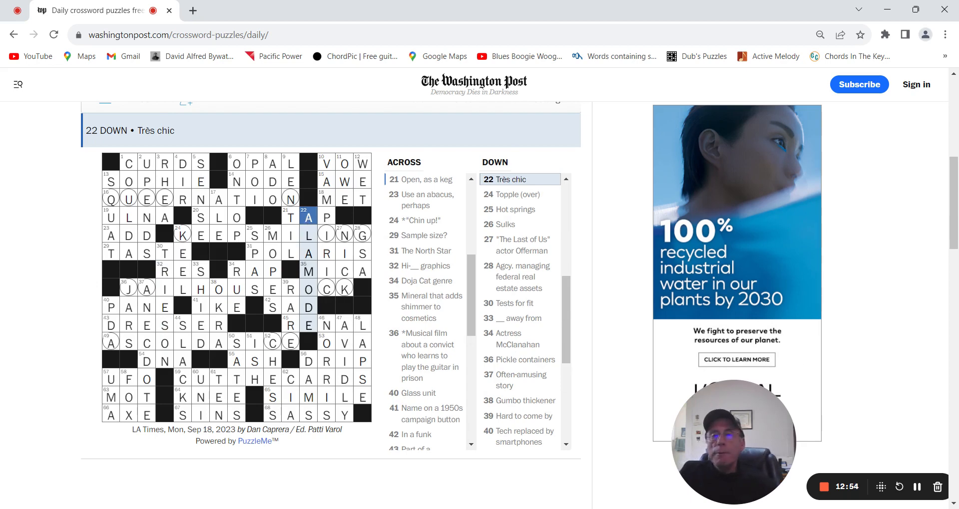
# Review the clues for 44 Down Trousers, 46 Down, 57 Down and 19 Across ULNA
pyautogui.click(183, 325)
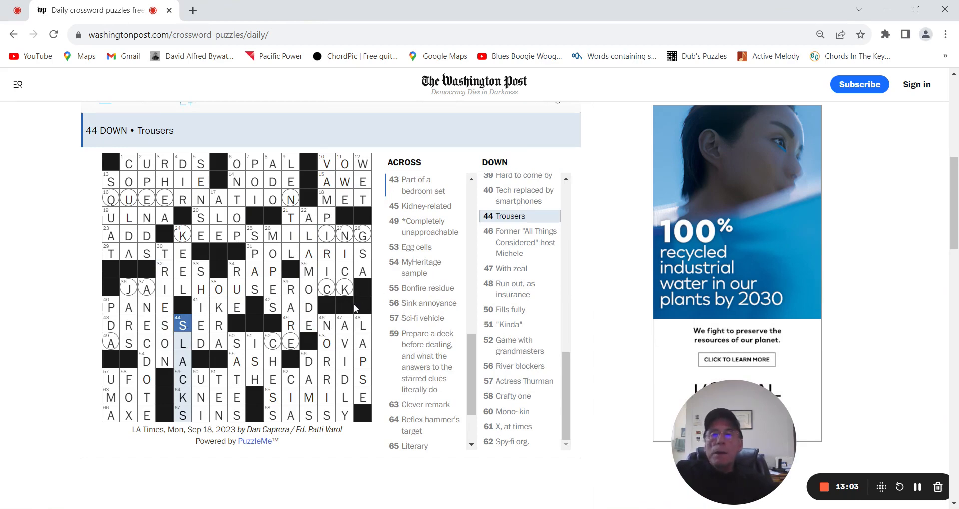
pyautogui.click(327, 327)
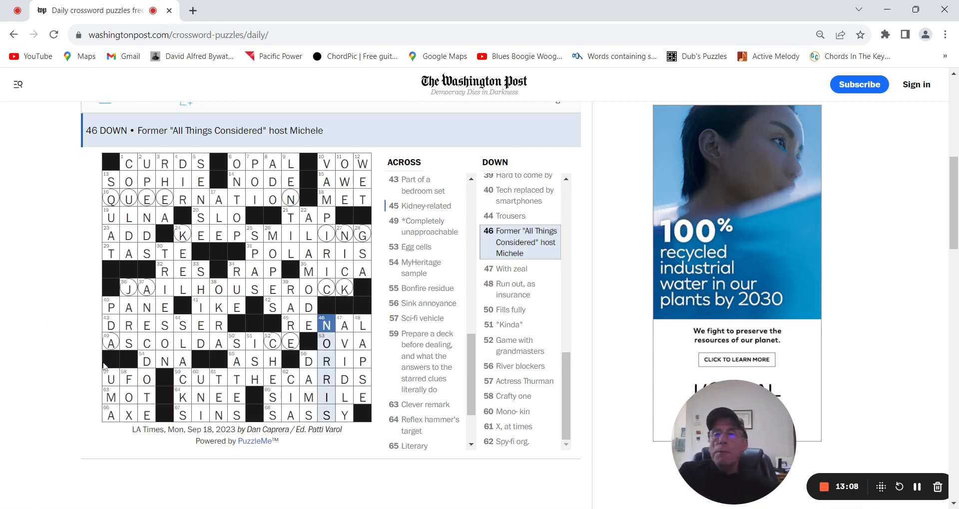
pyautogui.click(111, 377)
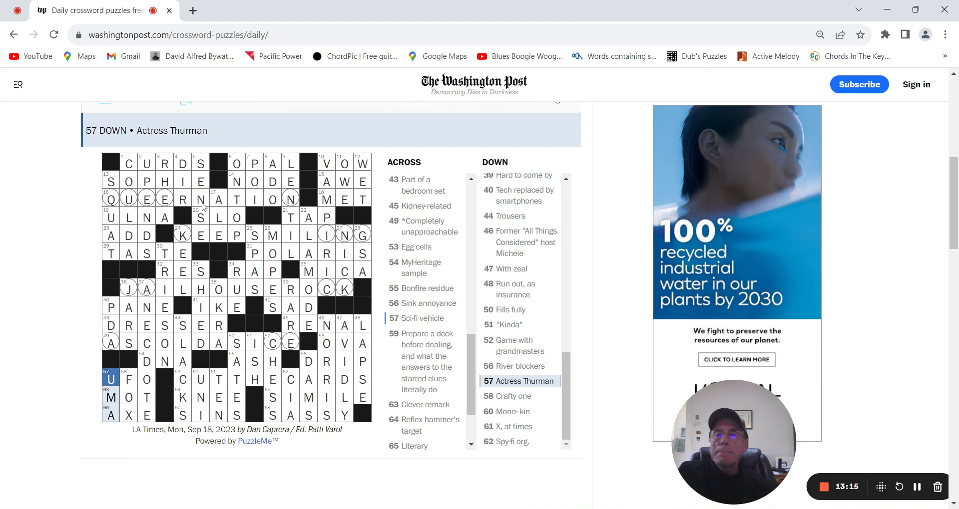
pyautogui.click(113, 218)
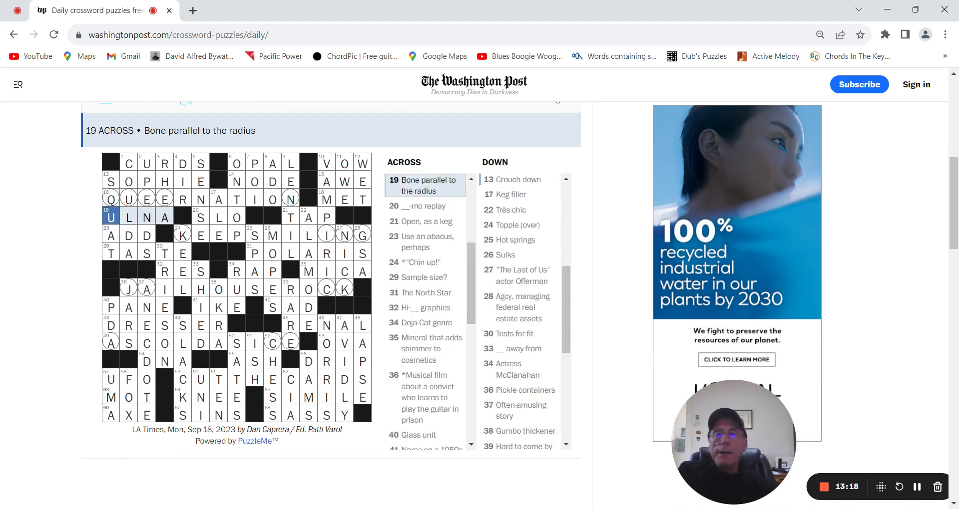
pyautogui.write('P')
# Review 31 Across POLARIS, 3 Down, 27 Down, 35 Across MICA, 41 Across IKE and 28 Down
pyautogui.click(259, 253)
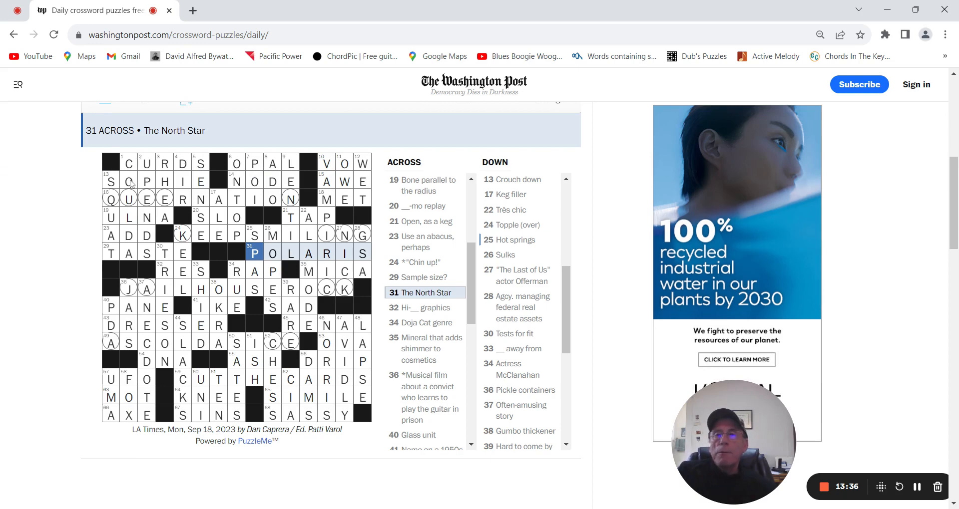
pyautogui.click(165, 163)
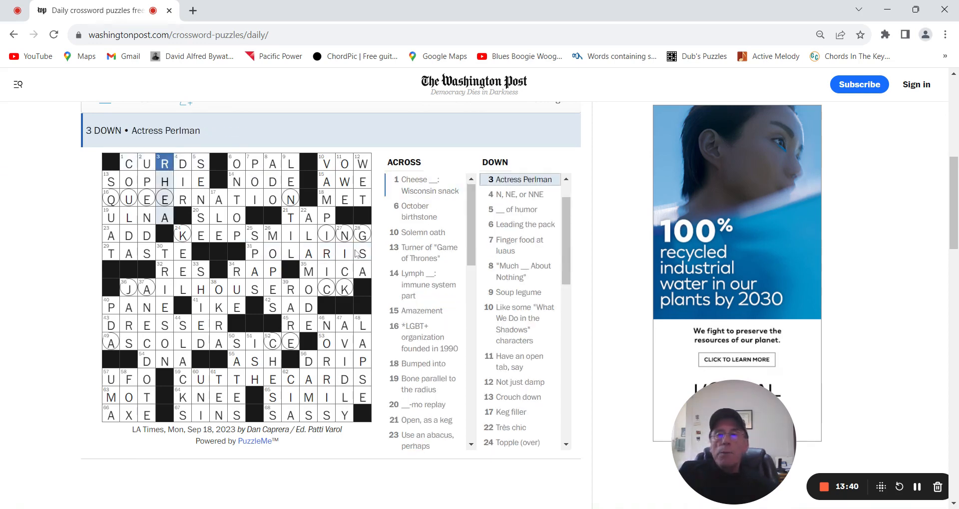
pyautogui.click(344, 234)
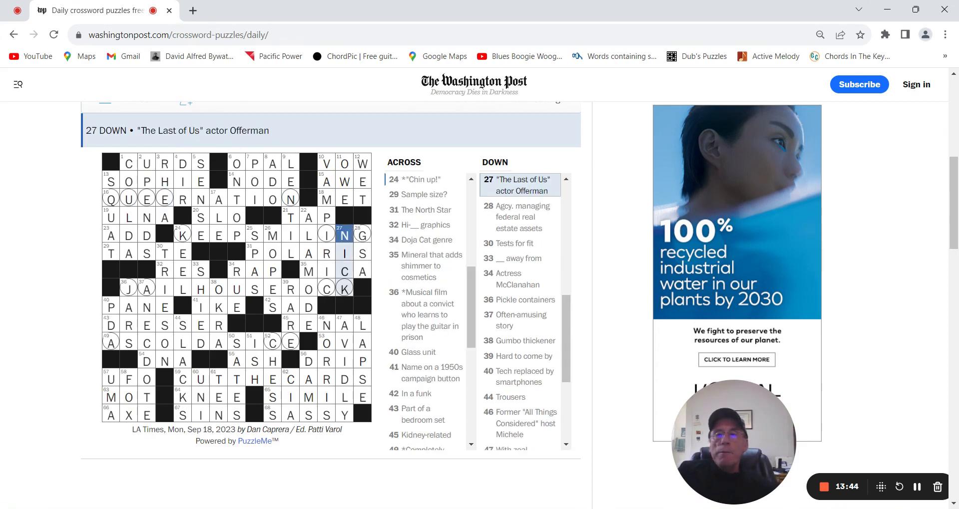
pyautogui.click(310, 271)
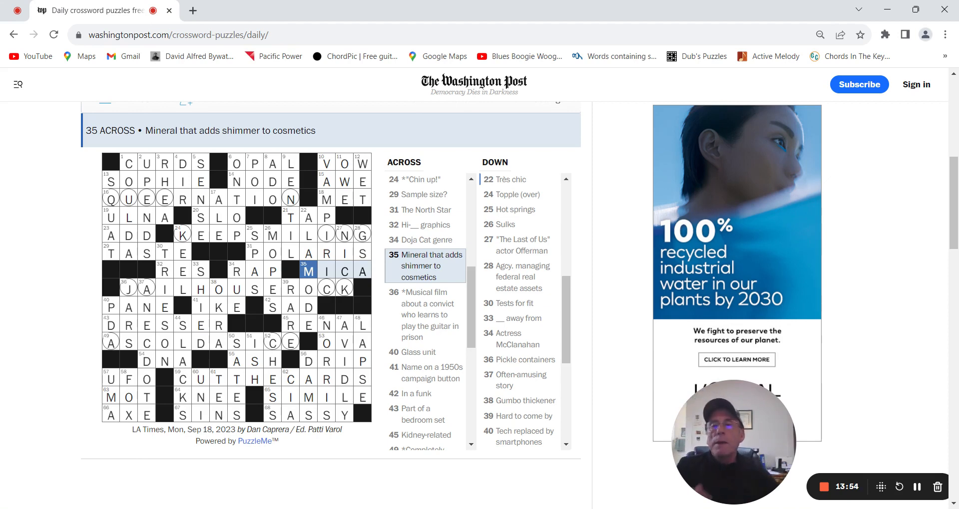
pyautogui.click(201, 306)
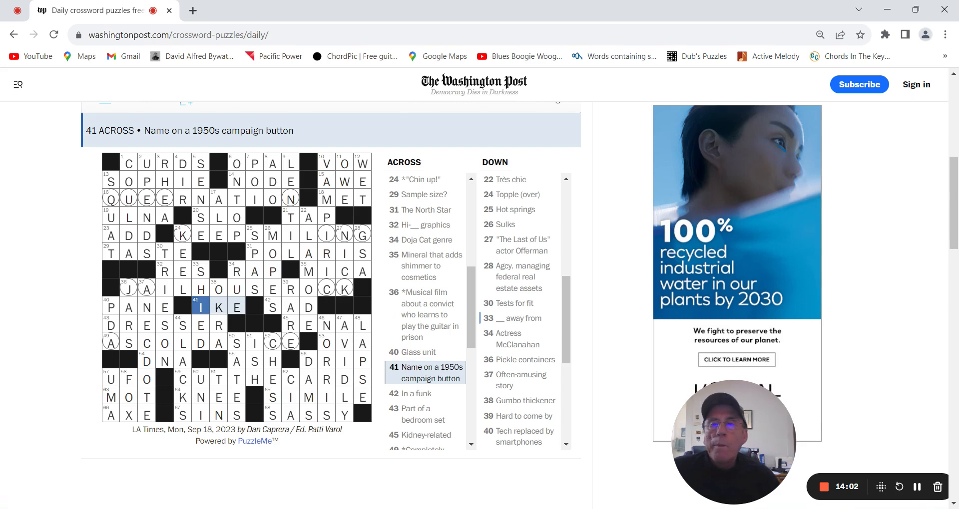
pyautogui.click(361, 237)
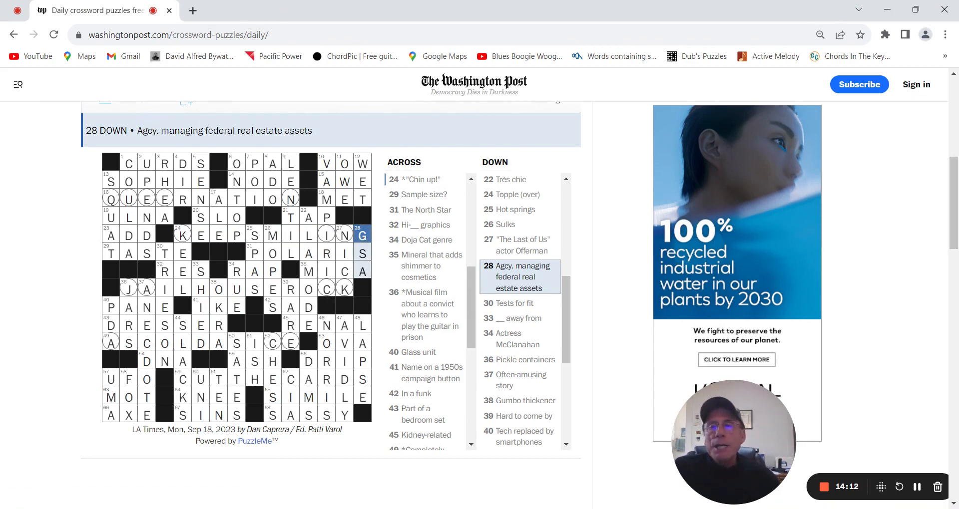
# Review the clues for 10 Down, 47 Down With zeal, 50 Down Fills fully and 60 Down Mono- kin
pyautogui.click(328, 164)
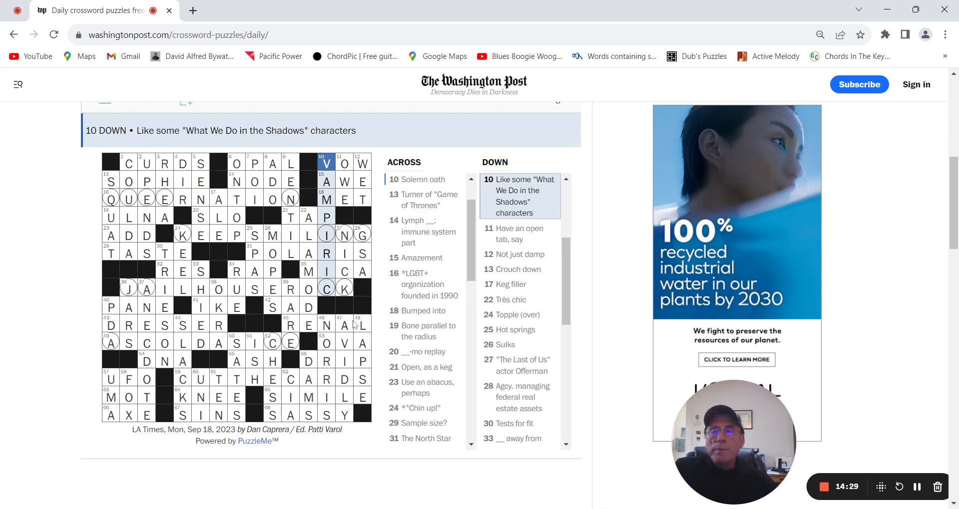
pyautogui.click(344, 325)
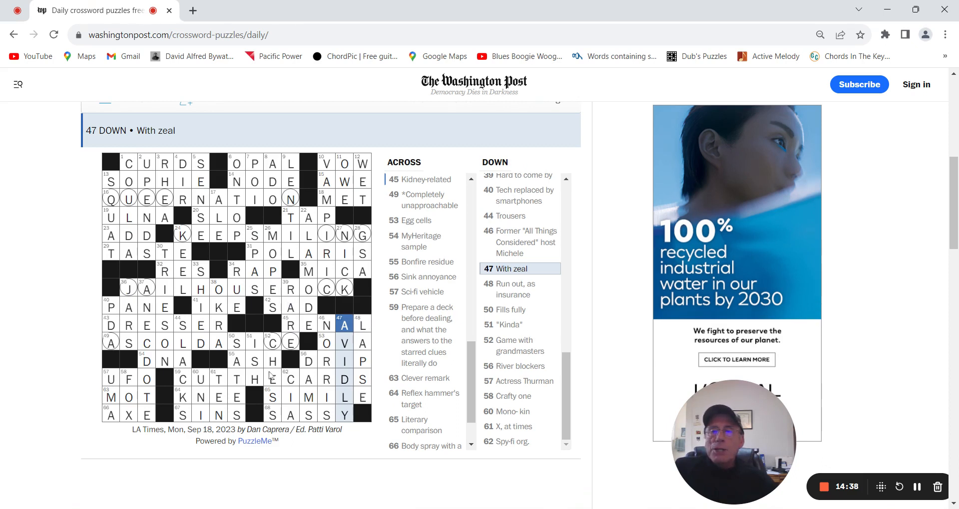
pyautogui.click(238, 344)
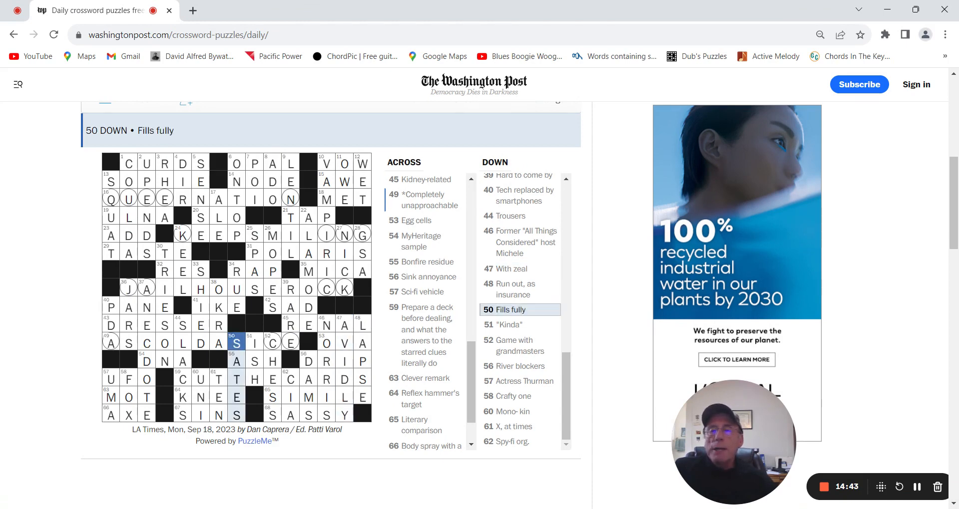
pyautogui.click(201, 380)
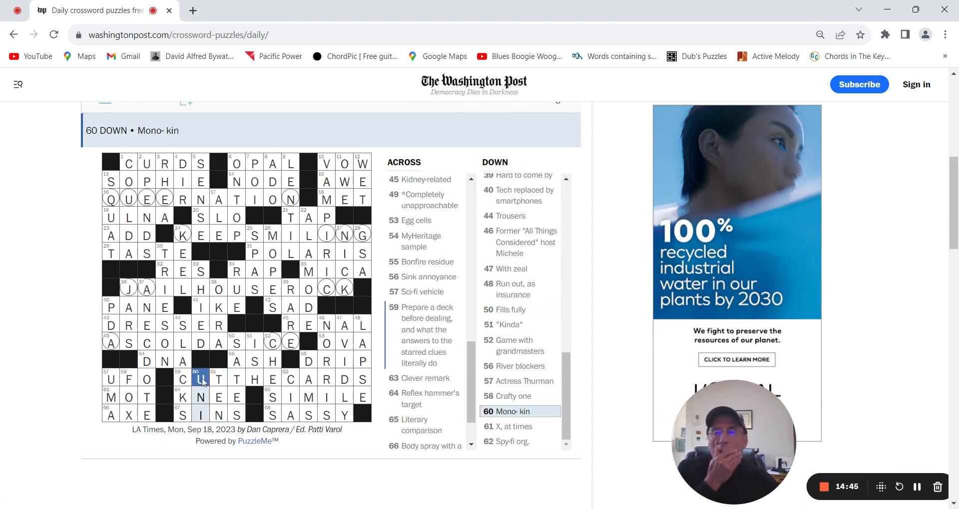